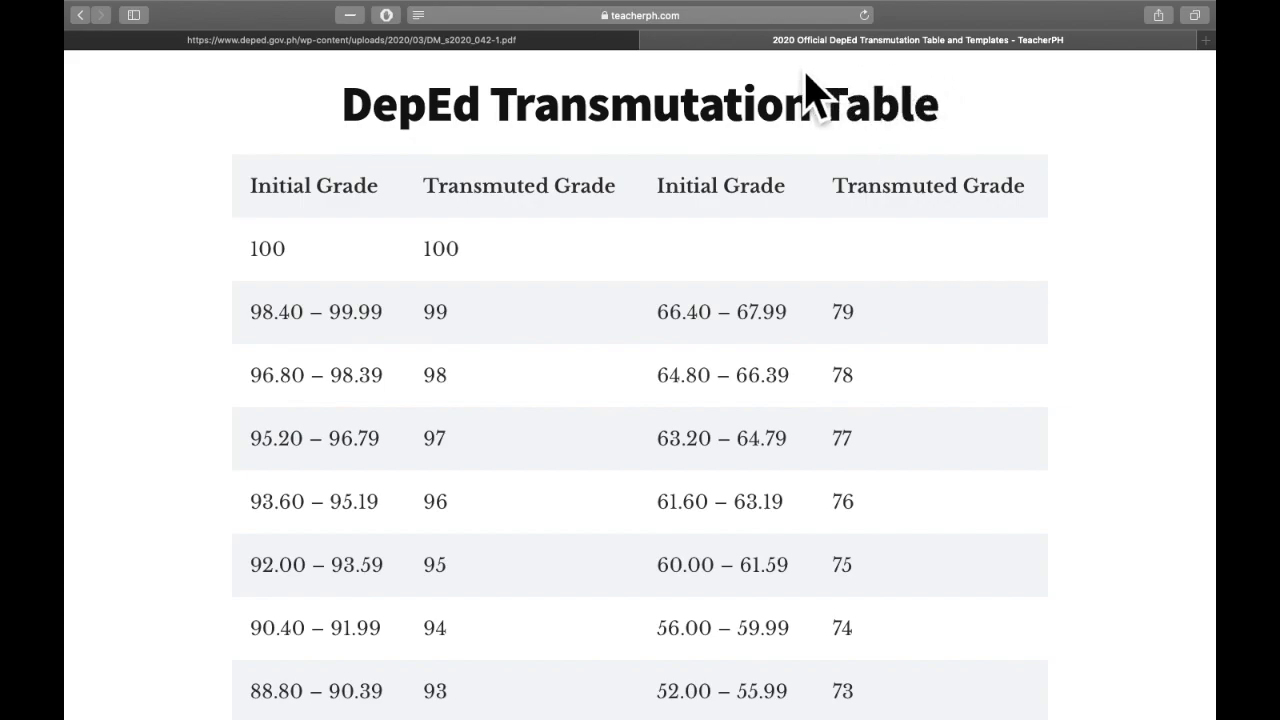
Switch from the TeacherPH transmutation table to the DepEd Memorandum No. 042 s. 2020 PDF
click(567, 46)
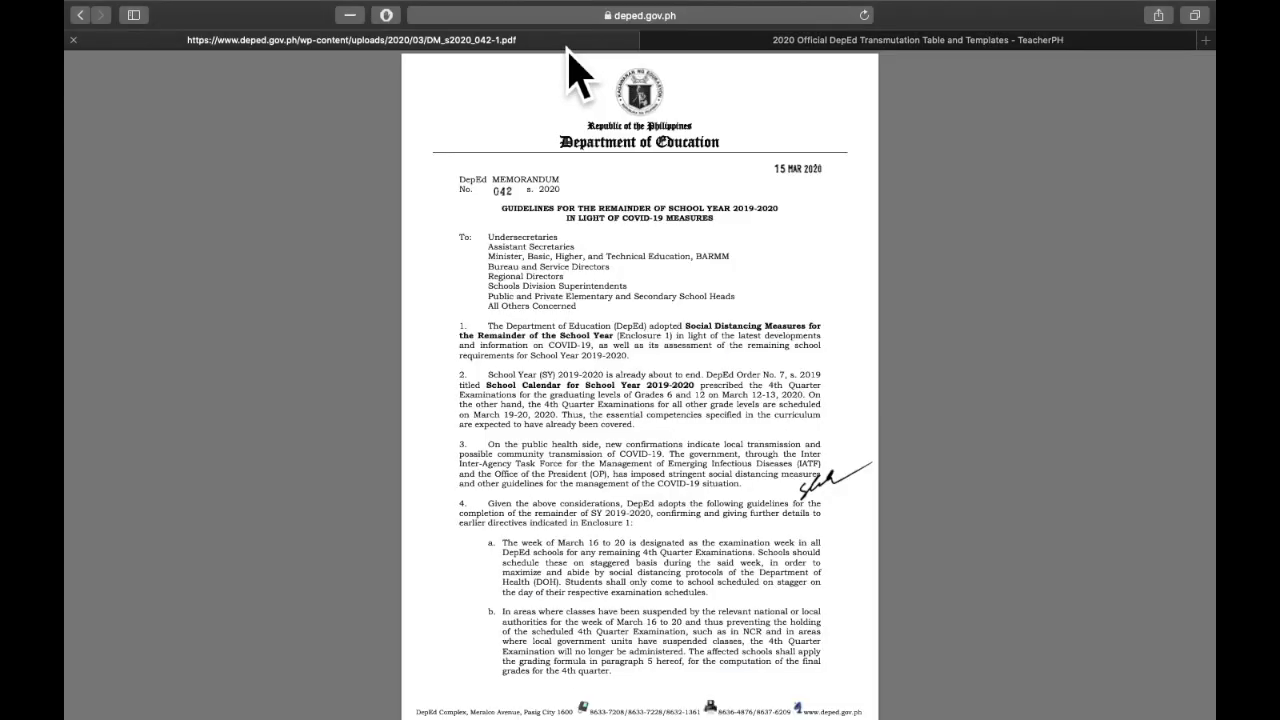
Scroll the DepEd PDF to its transmutation tables, then switch to the Transmutation spreadsheet
scroll(646, 503, down, 5)
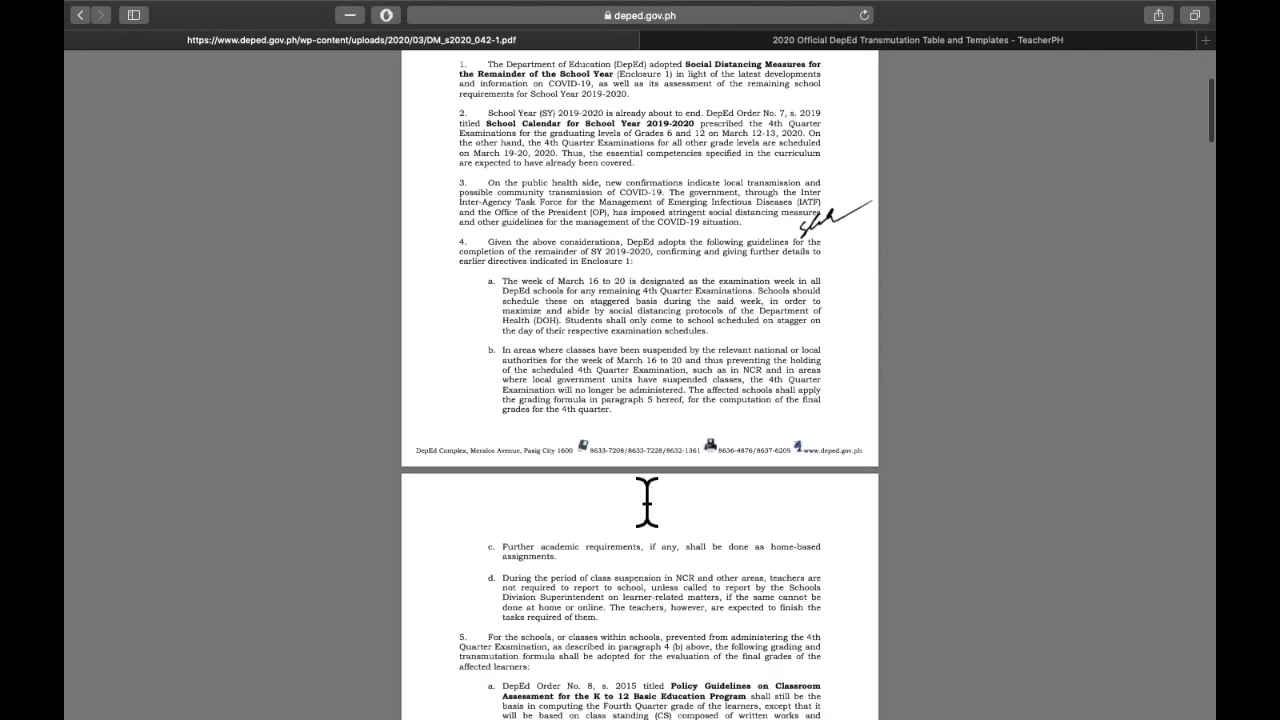
scroll(646, 503, down, 15)
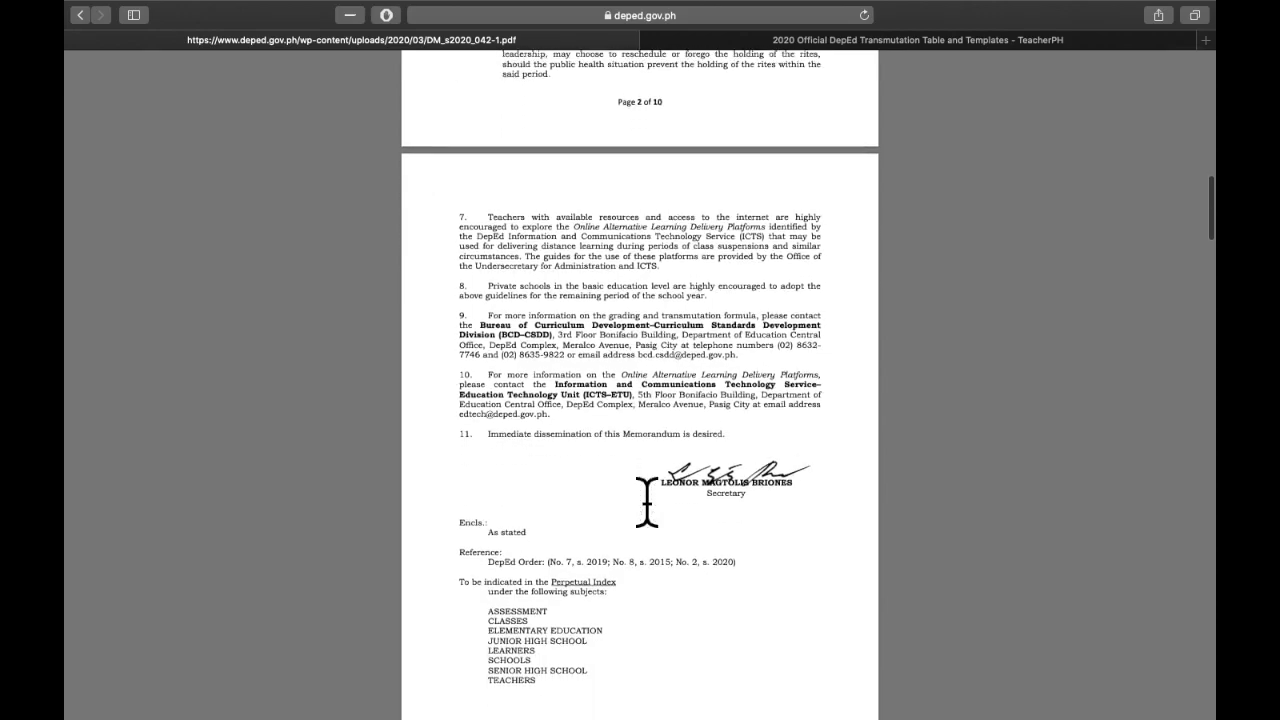
scroll(646, 503, down, 15)
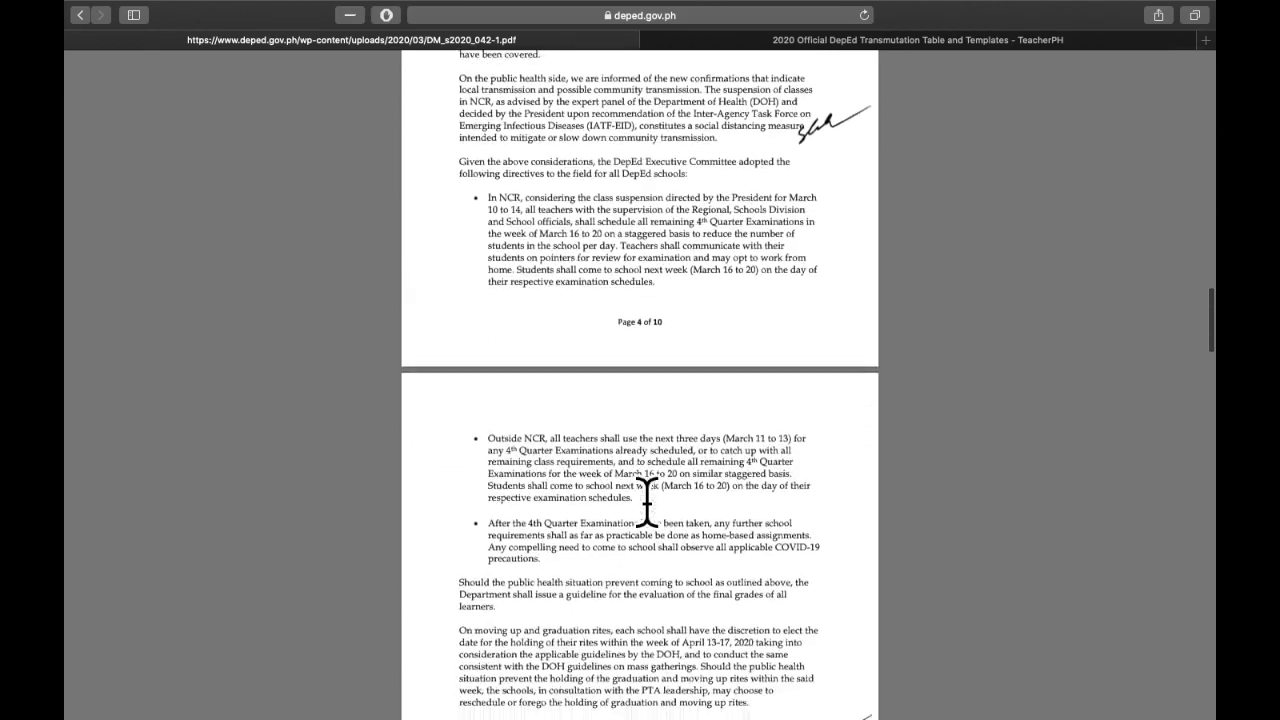
scroll(646, 503, down, 15)
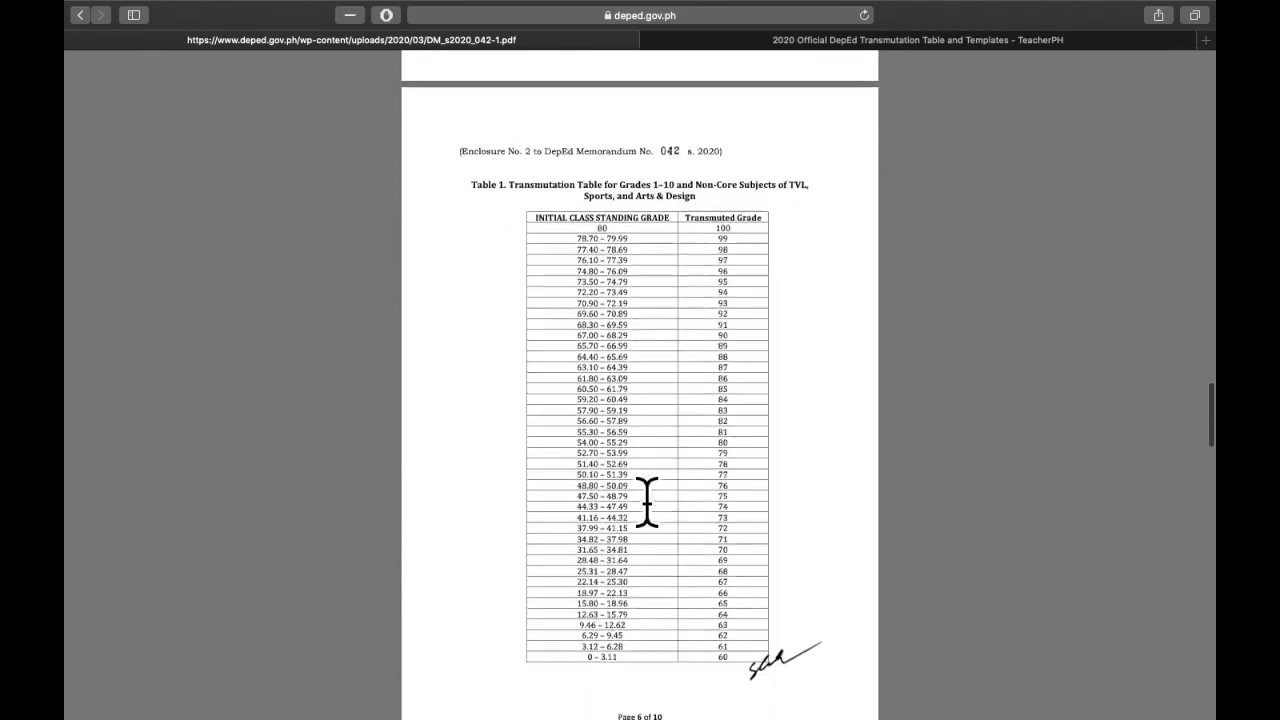
scroll(646, 503, up, 1)
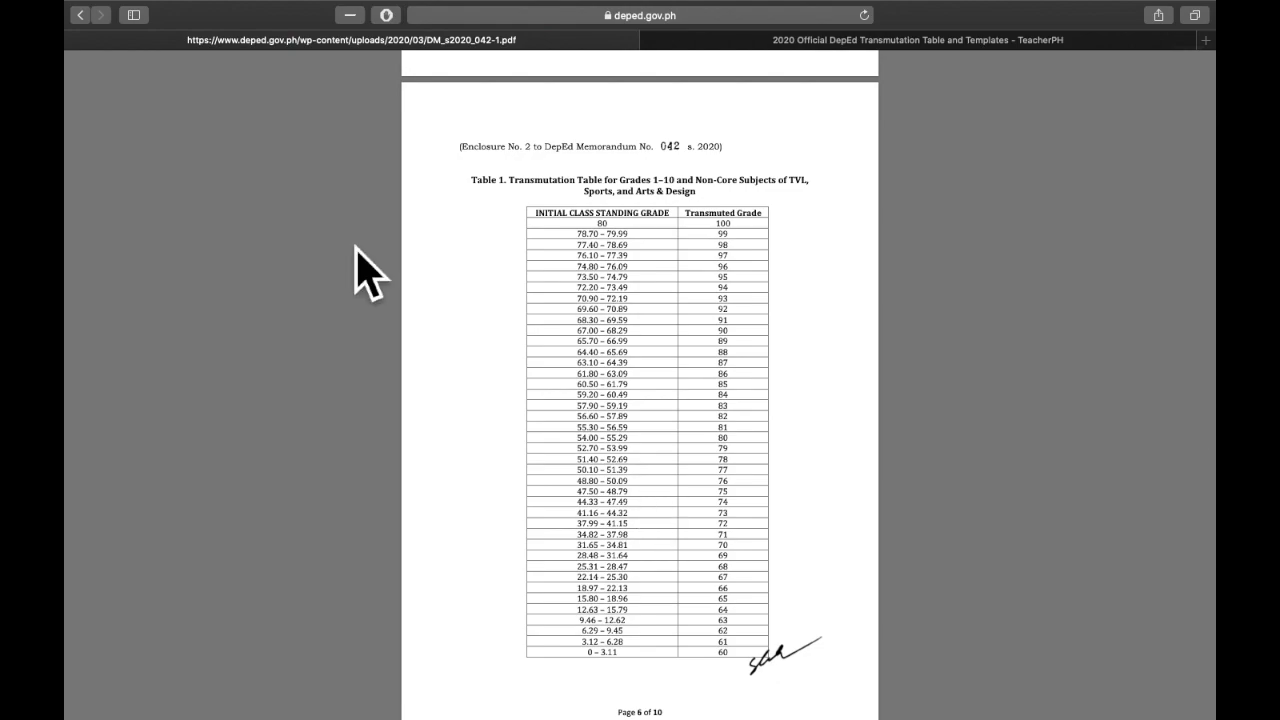
scroll(370, 272, up, 5)
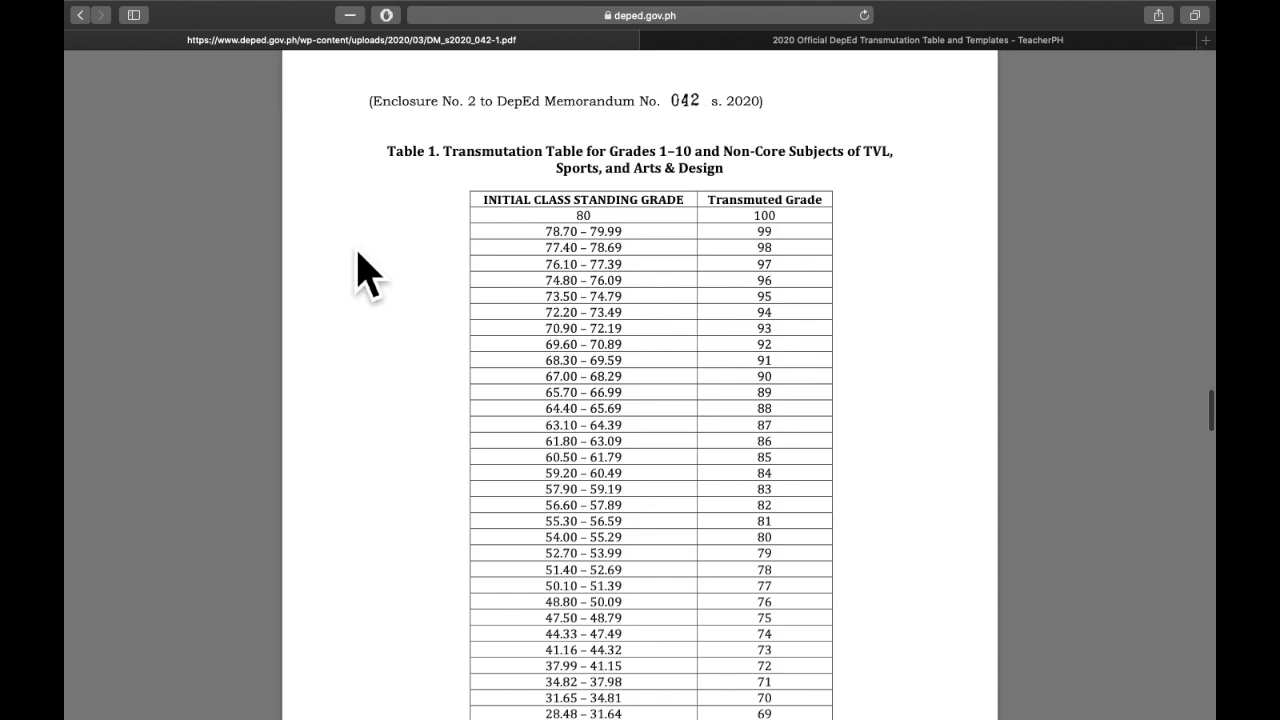
scroll(370, 272, up, 3)
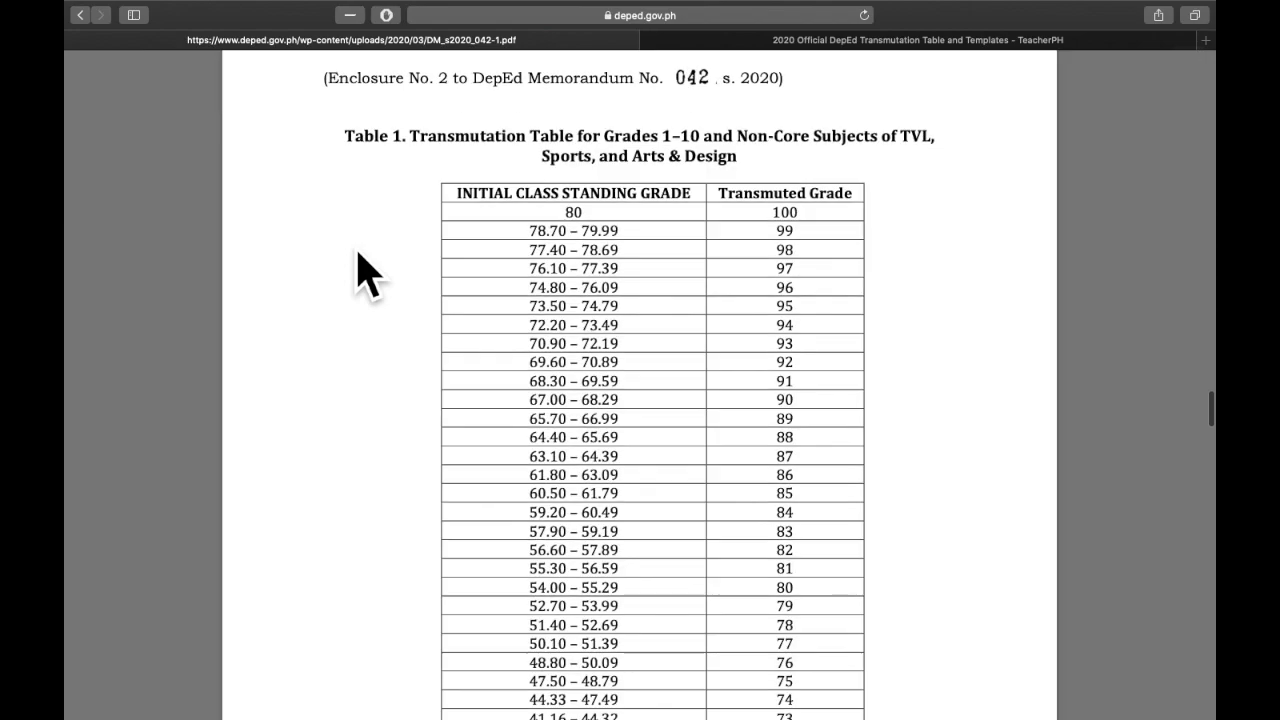
scroll(359, 253, up, 2)
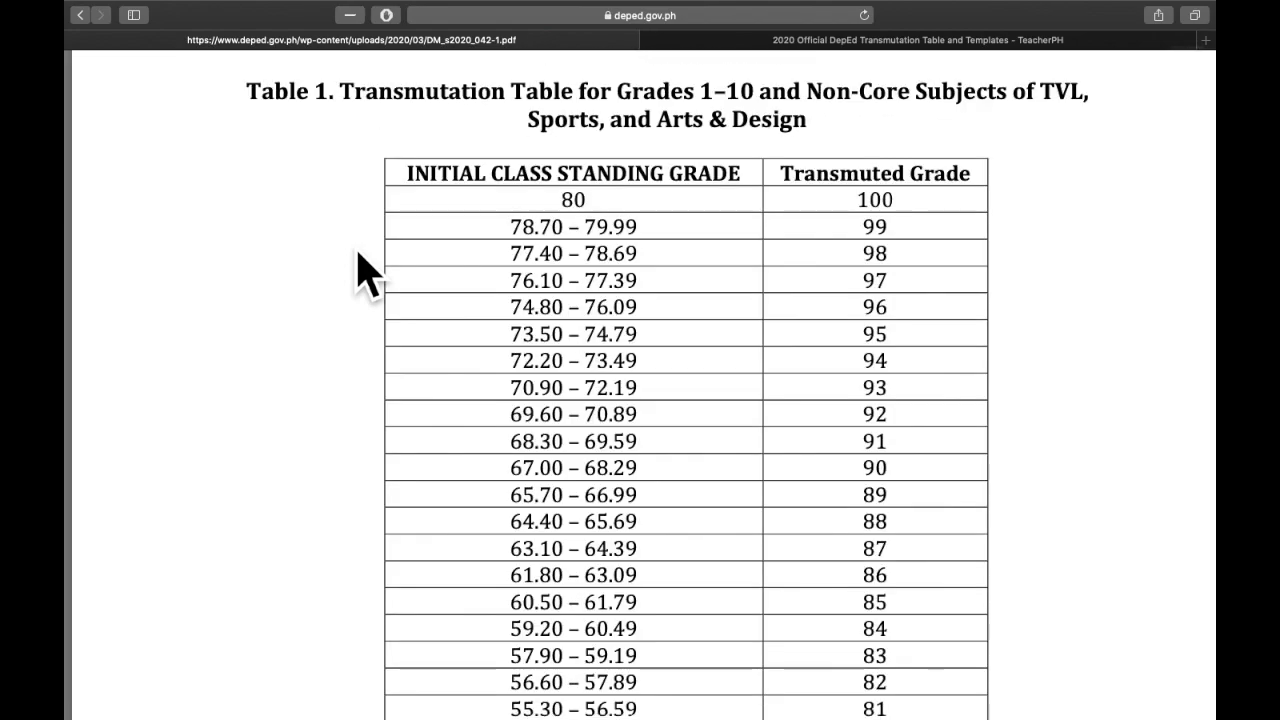
scroll(359, 253, down, 20)
scroll(359, 253, down, 15)
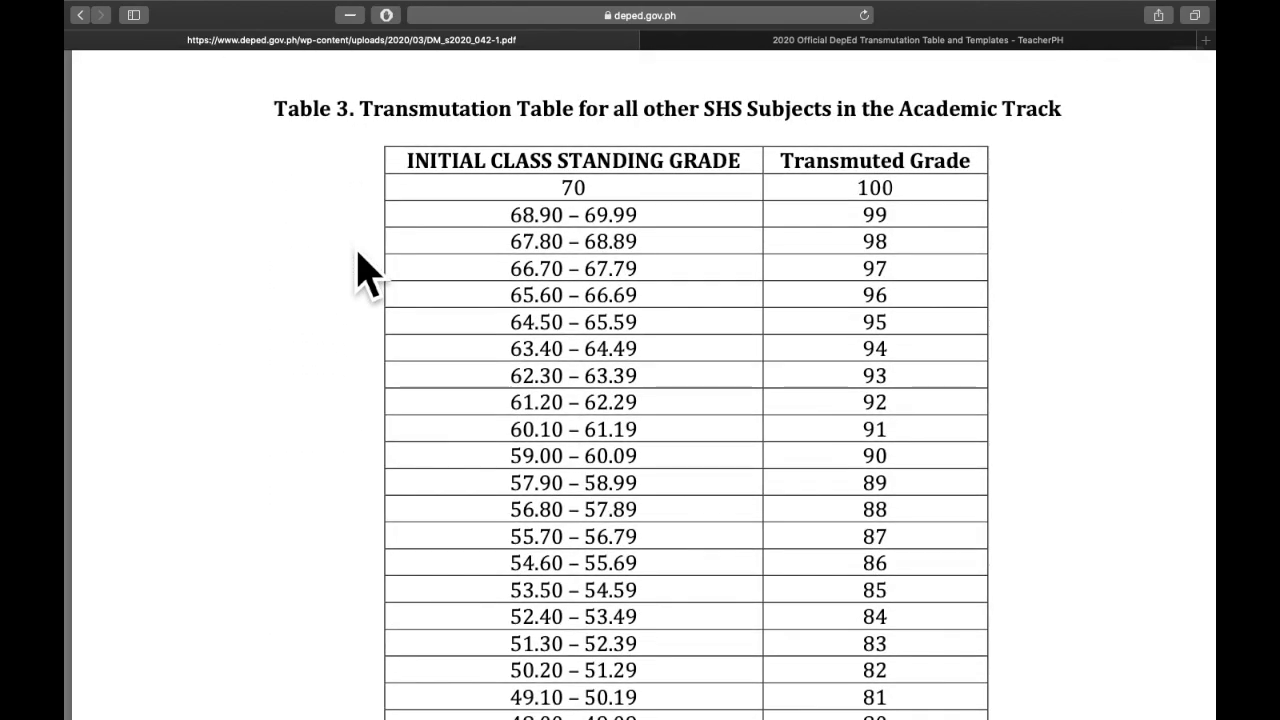
key(super+Tab)
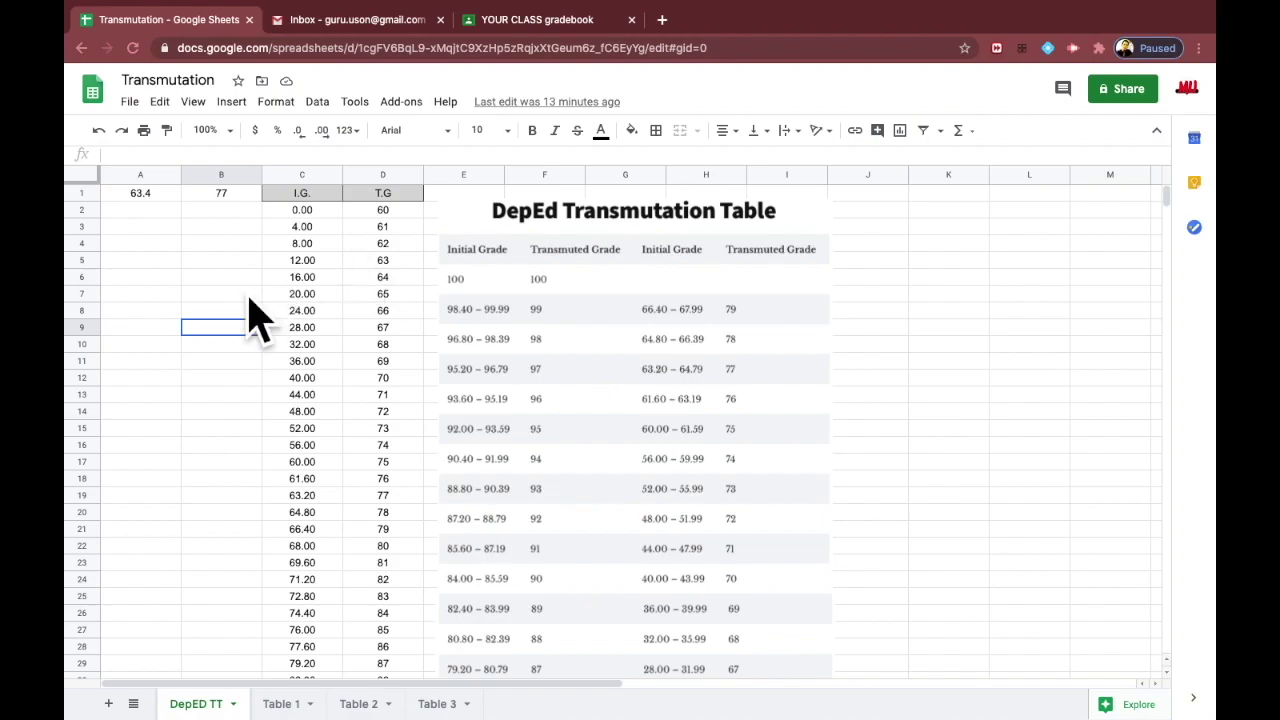
Look through the Table 1, Table 2 and Table 3 lookup sheets in turn
click(283, 704)
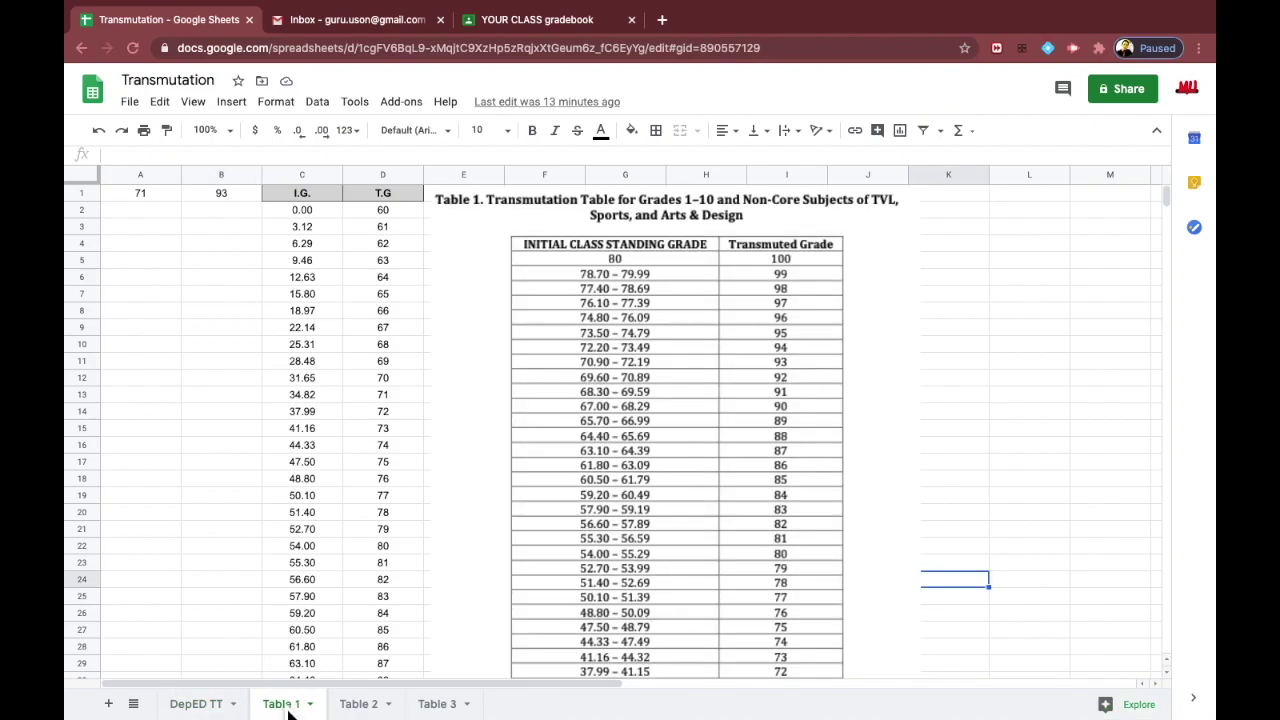
click(360, 704)
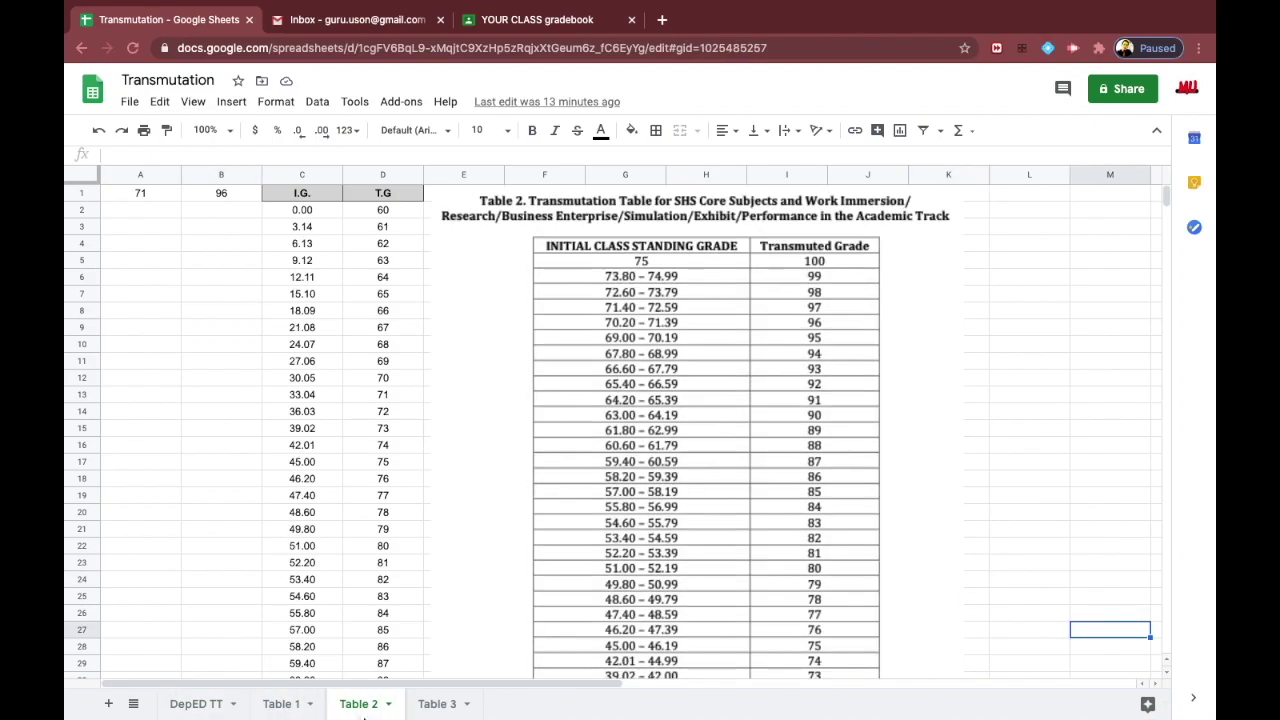
click(437, 704)
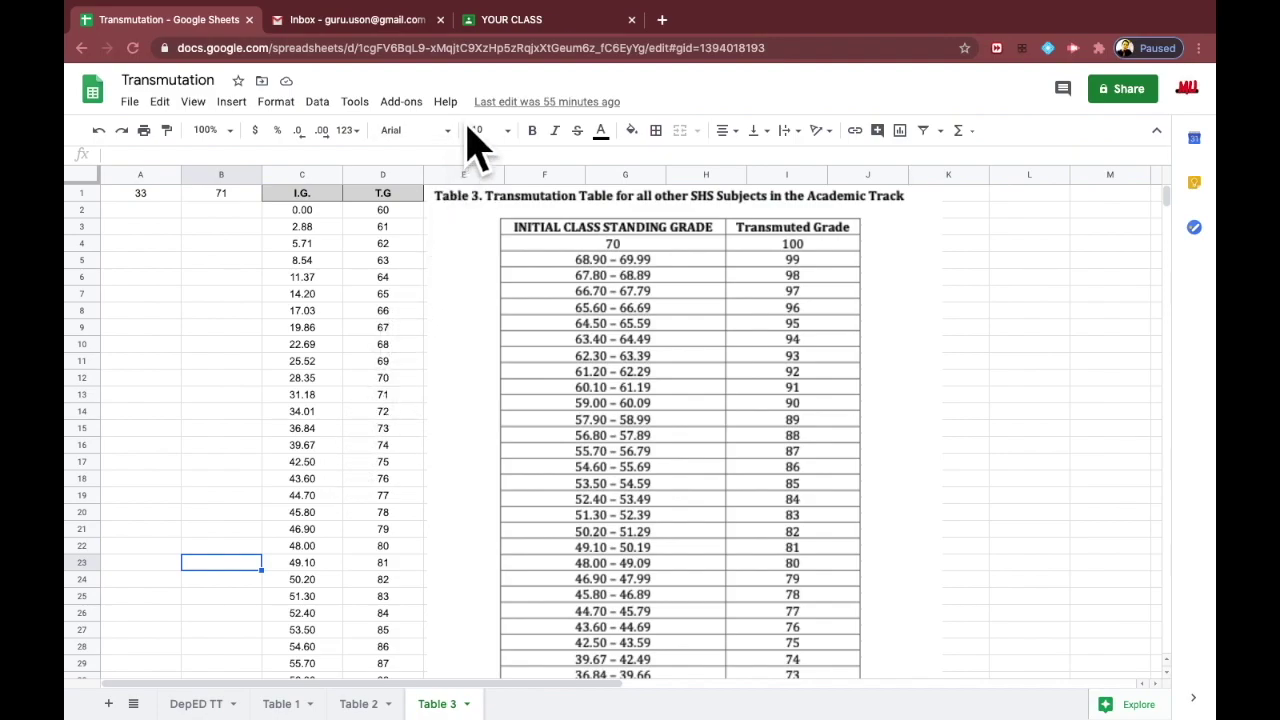
Go to YOUR CLASS, browse its Classwork and People pages, then open Grades
click(515, 22)
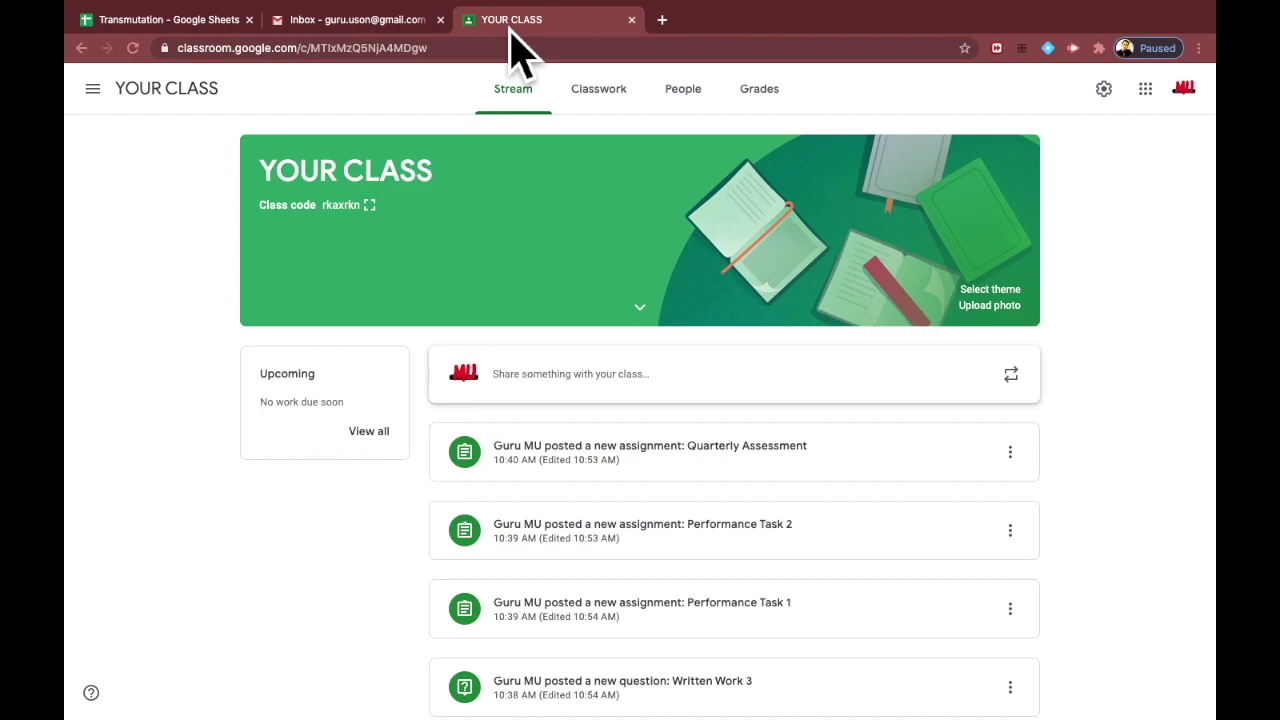
click(600, 120)
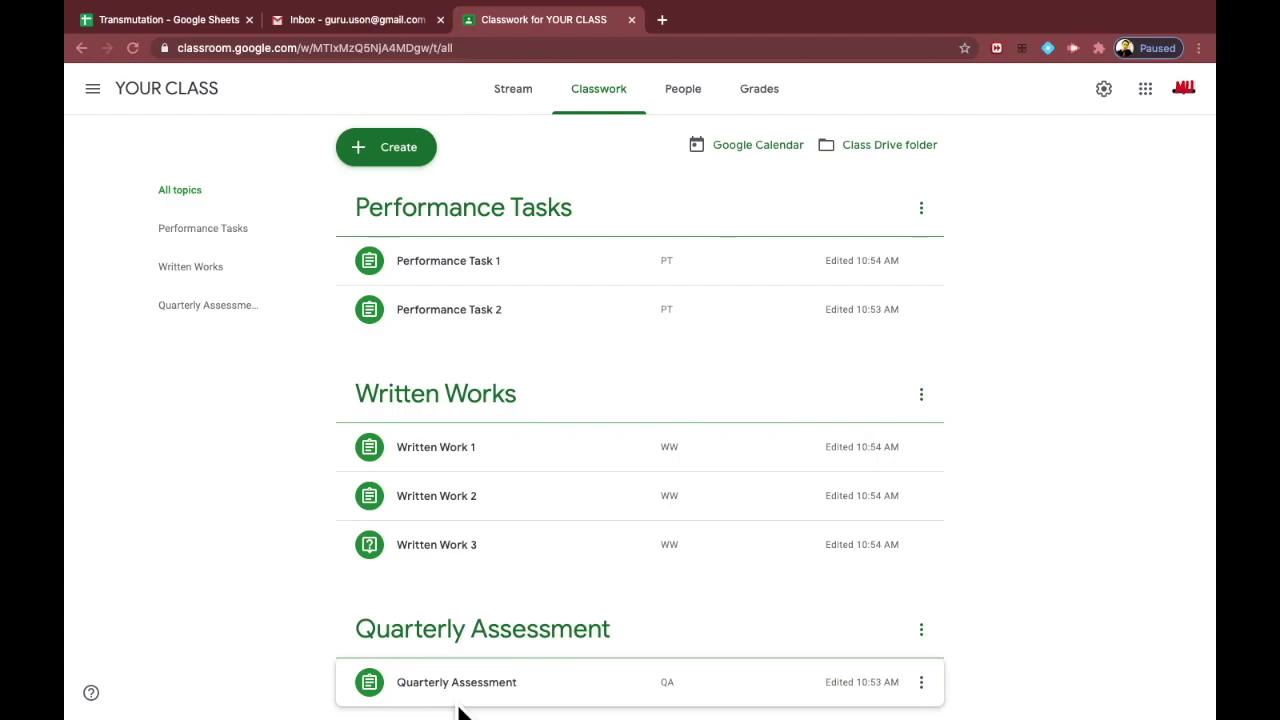
click(699, 105)
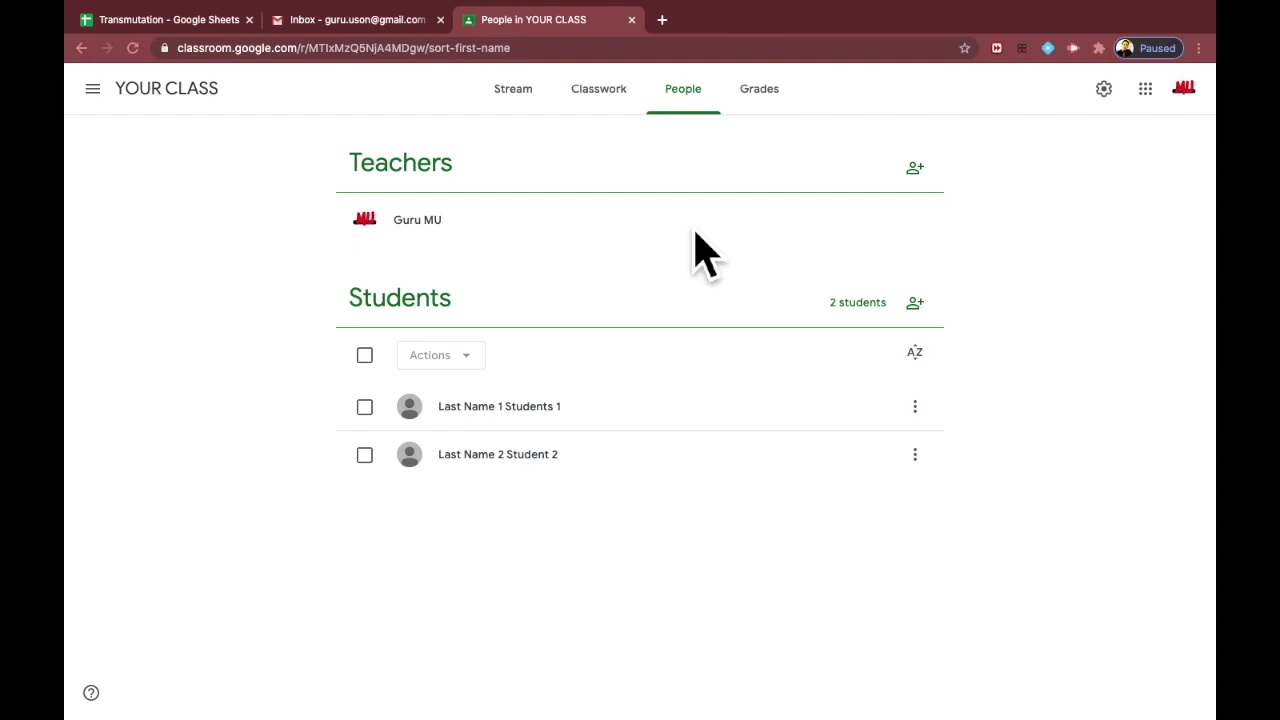
click(773, 108)
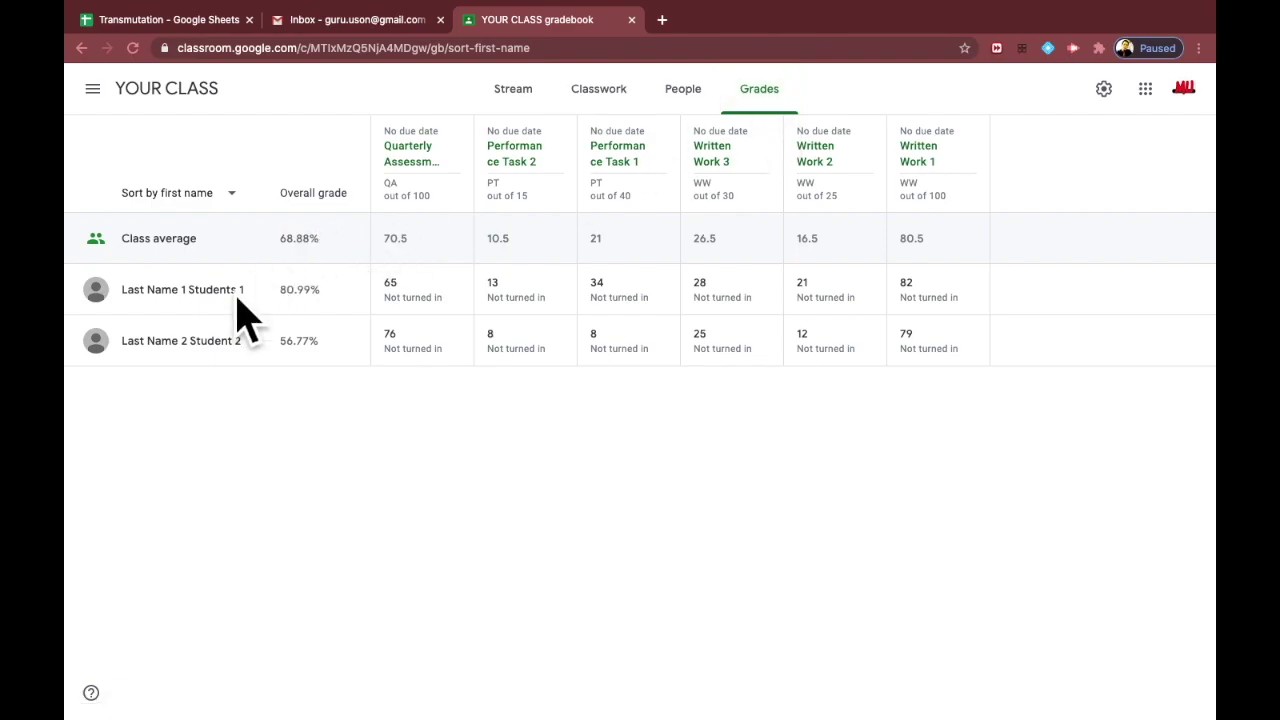
Sort the gradebook students by last name instead of first name
click(244, 200)
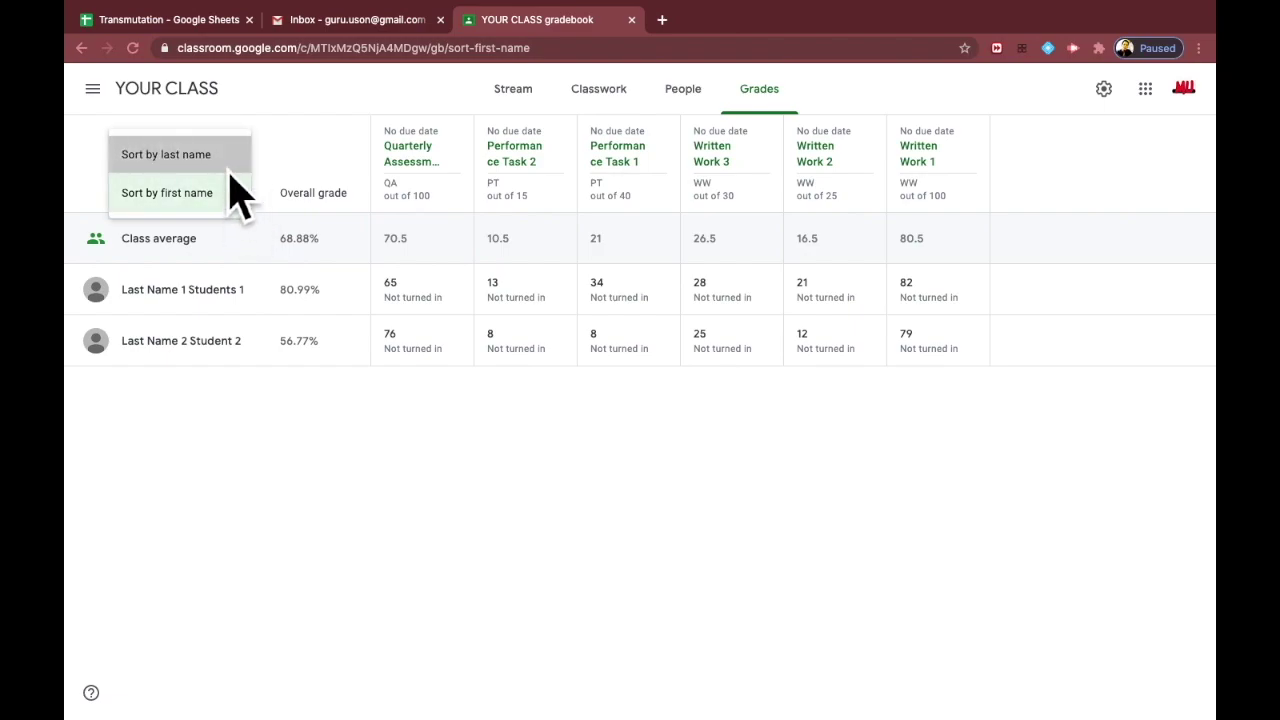
click(229, 168)
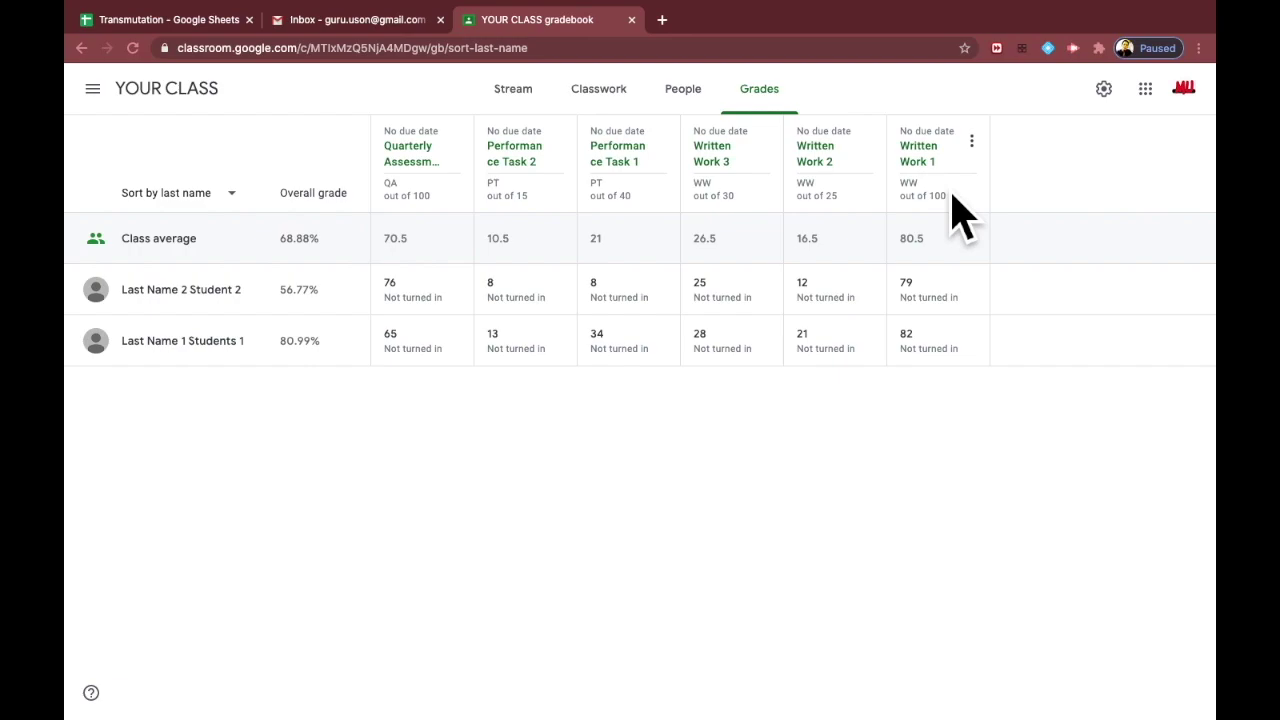
click(1105, 91)
Grade weighted by category with WW 40%, PT 40%, QA 20%, then open Written Work 1
scroll(1017, 371, down, 4)
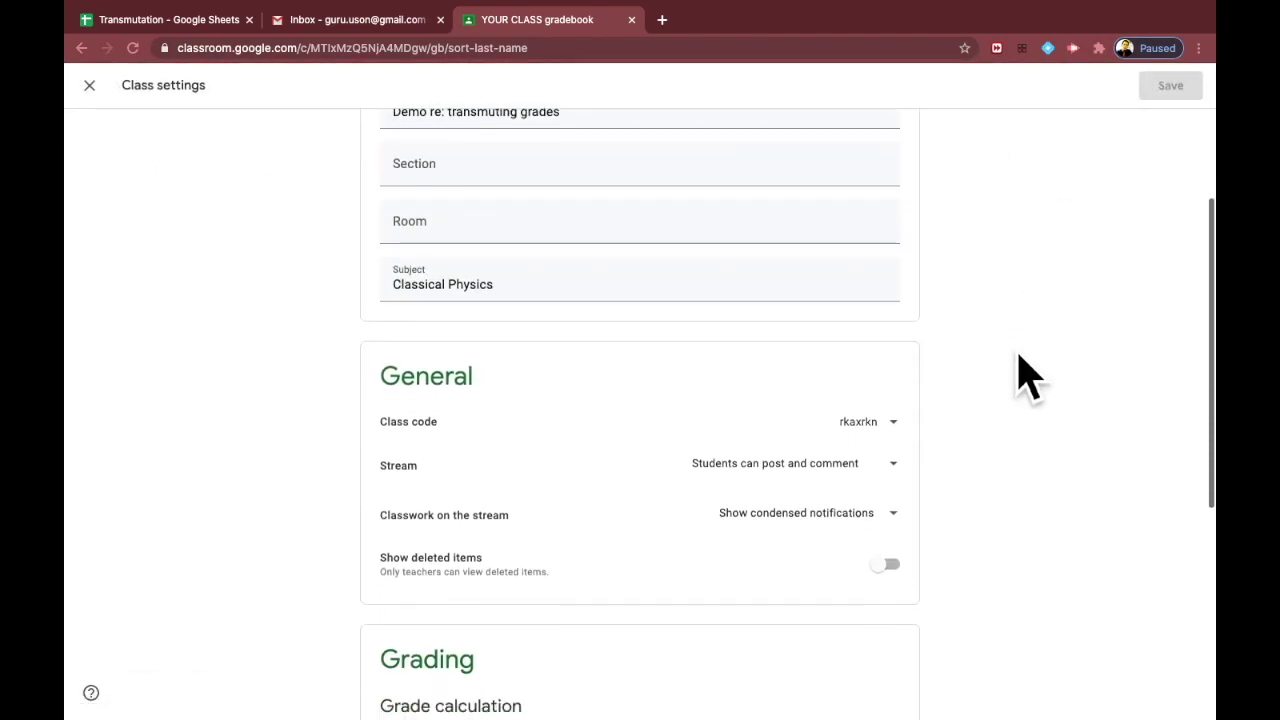
scroll(1020, 371, down, 3)
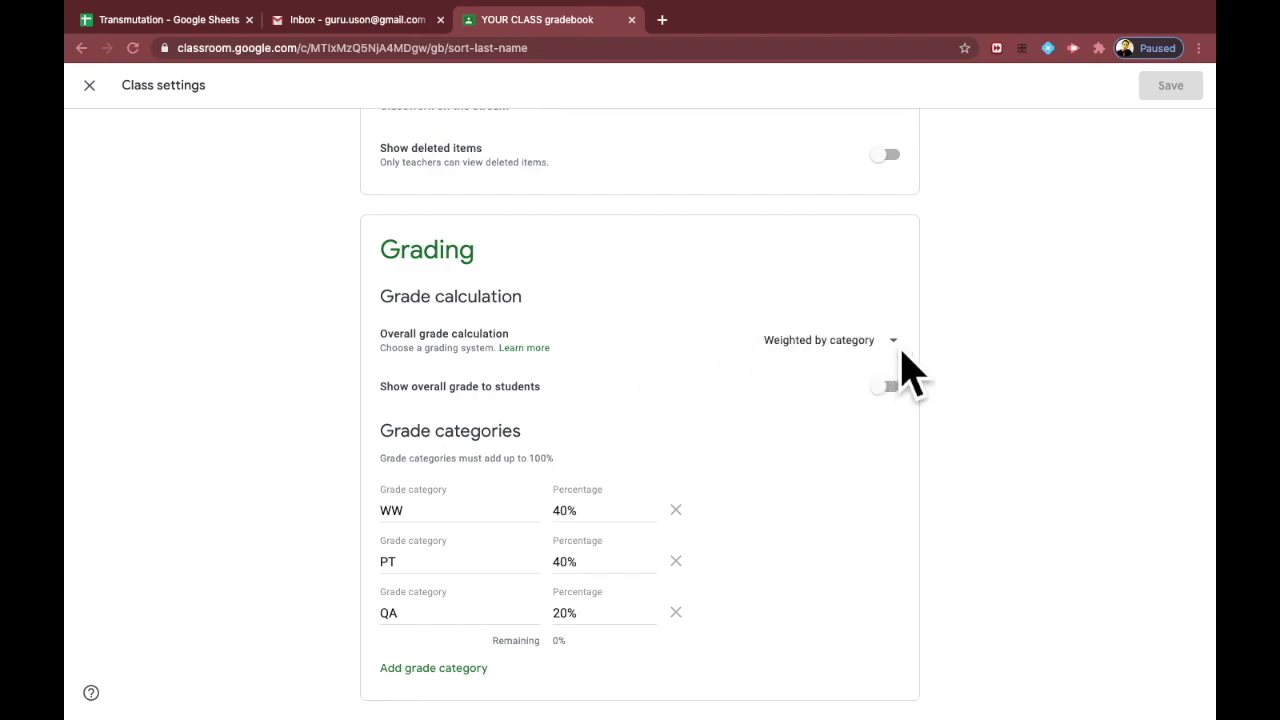
click(900, 350)
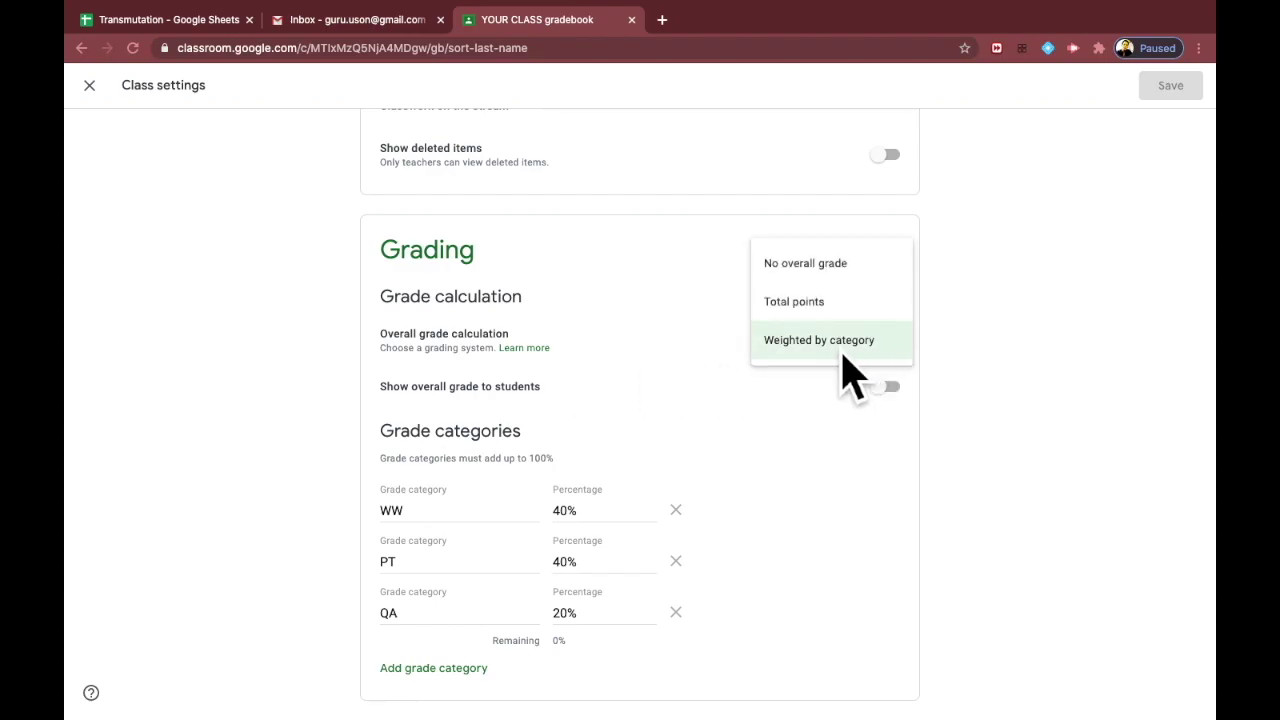
click(842, 357)
click(458, 520)
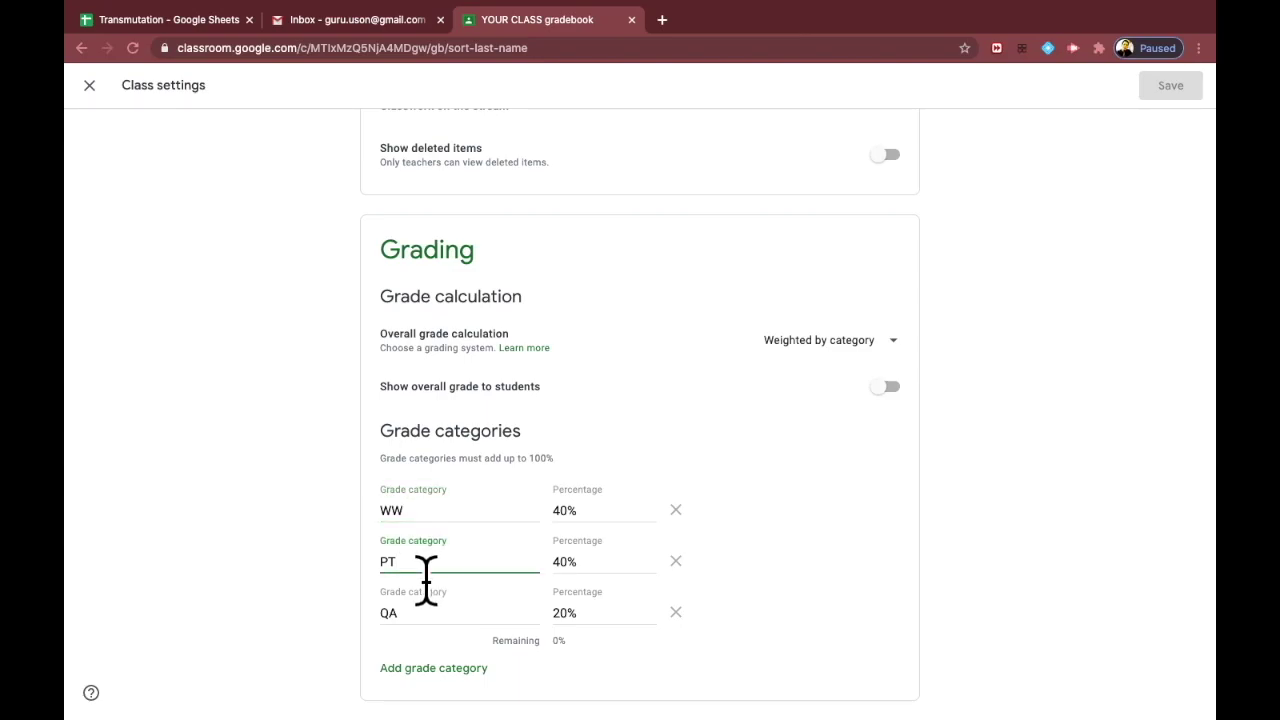
click(424, 626)
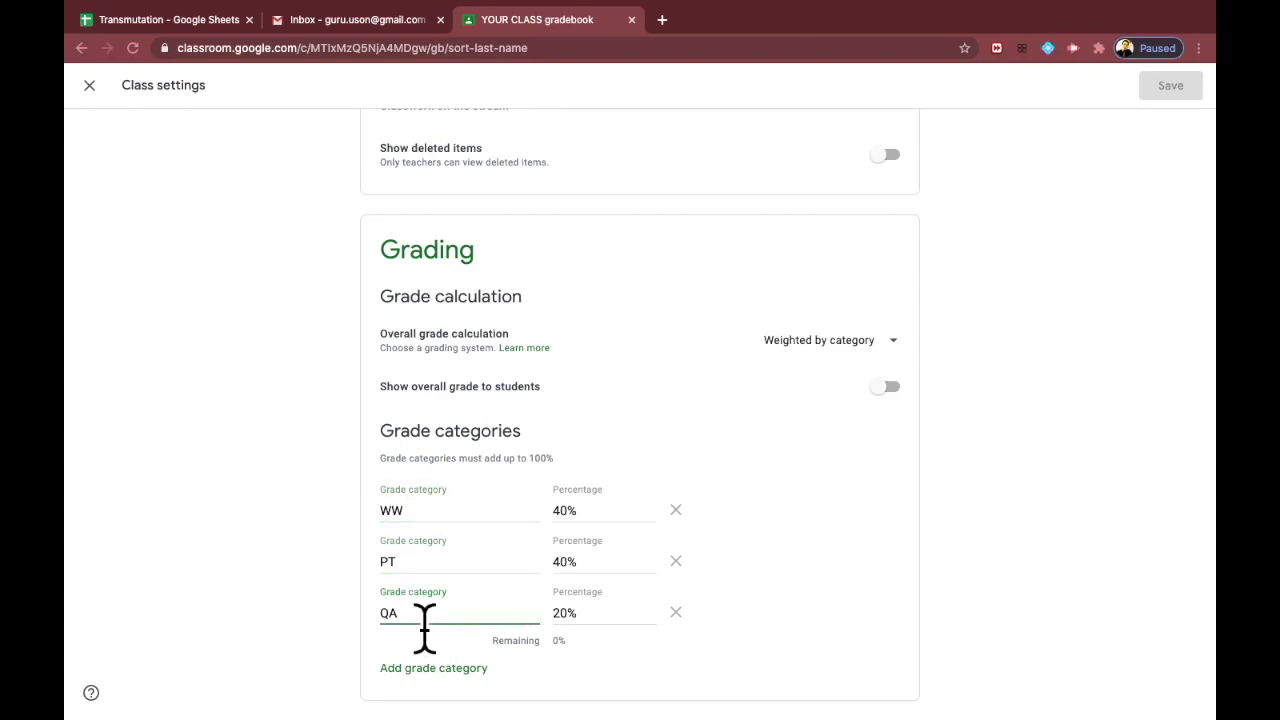
click(618, 512)
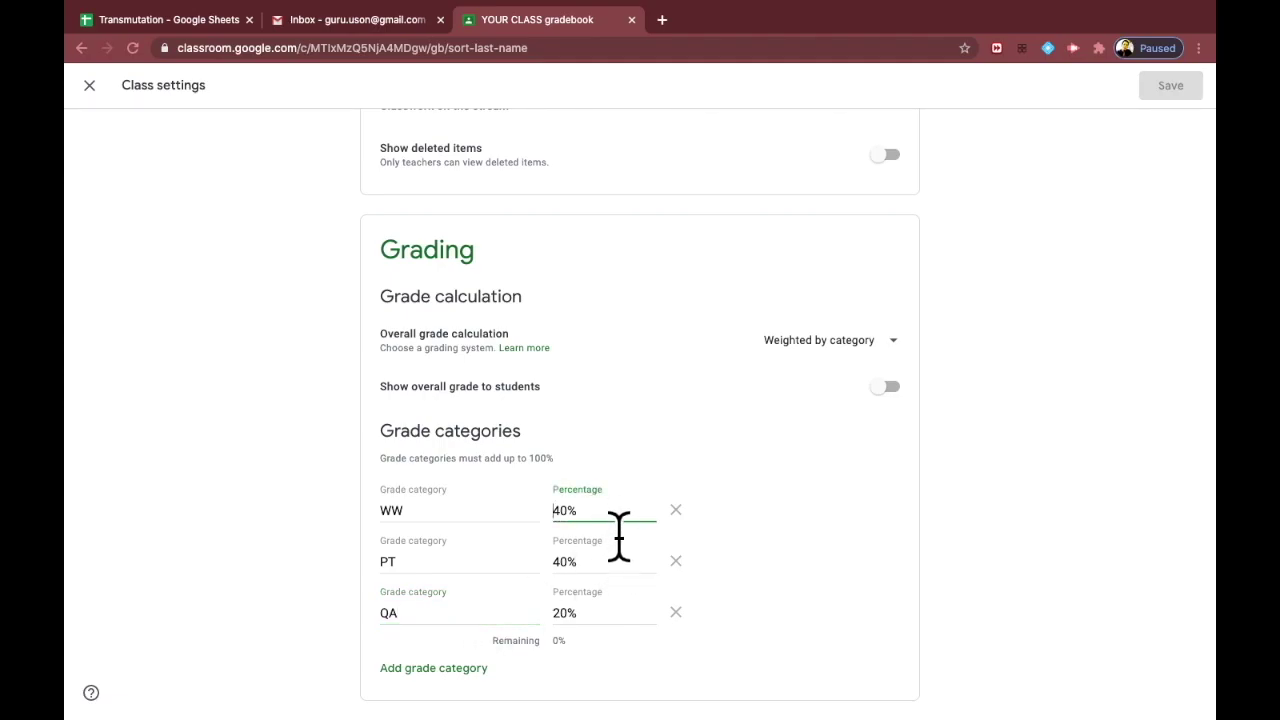
click(610, 582)
click(609, 618)
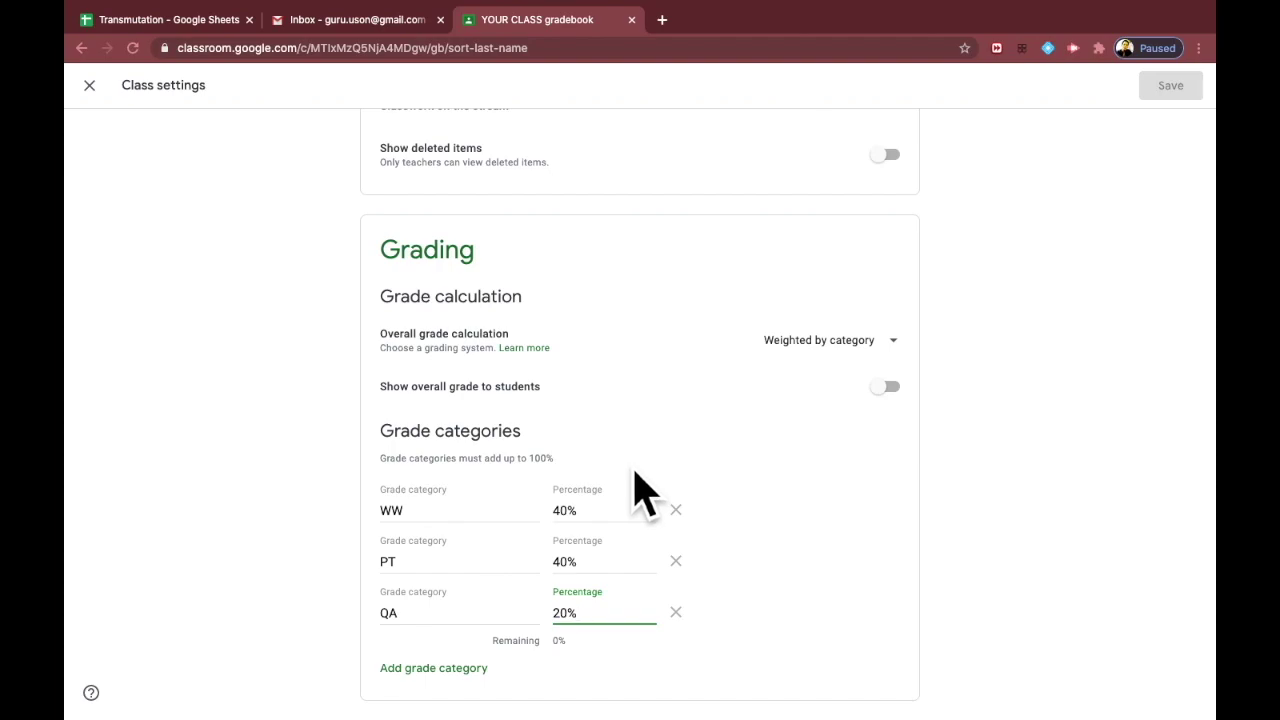
click(90, 88)
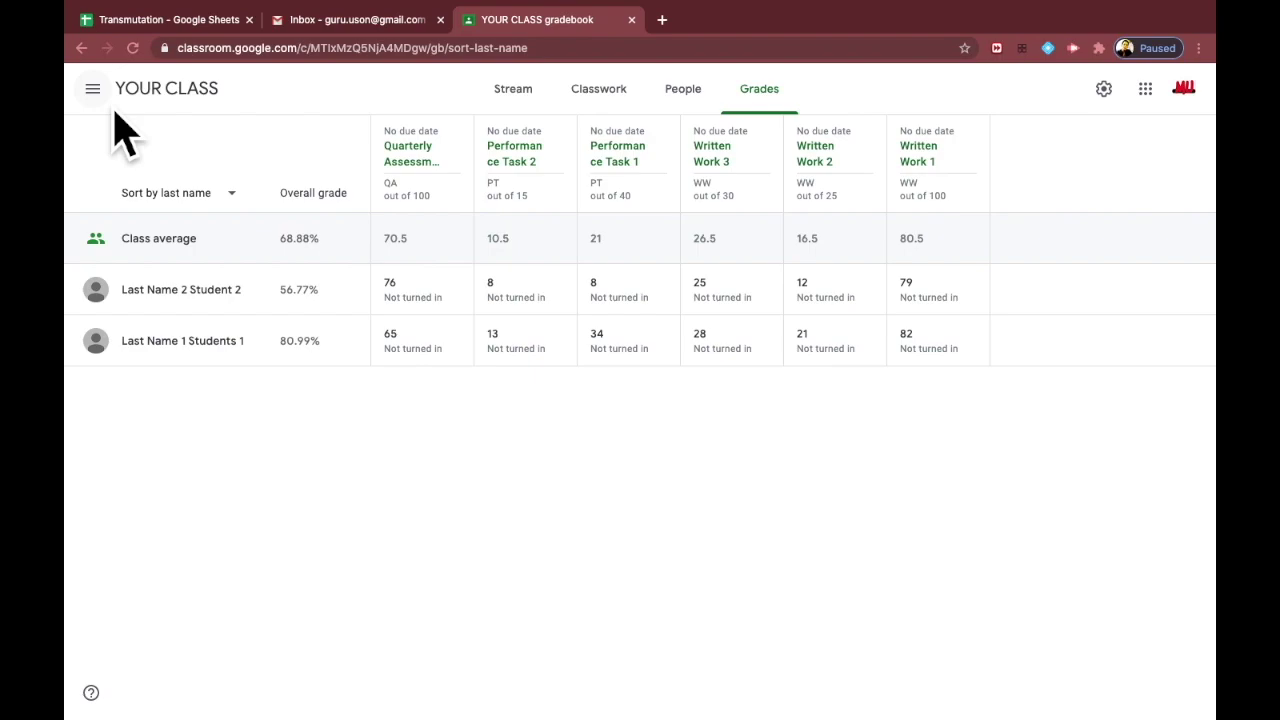
click(930, 168)
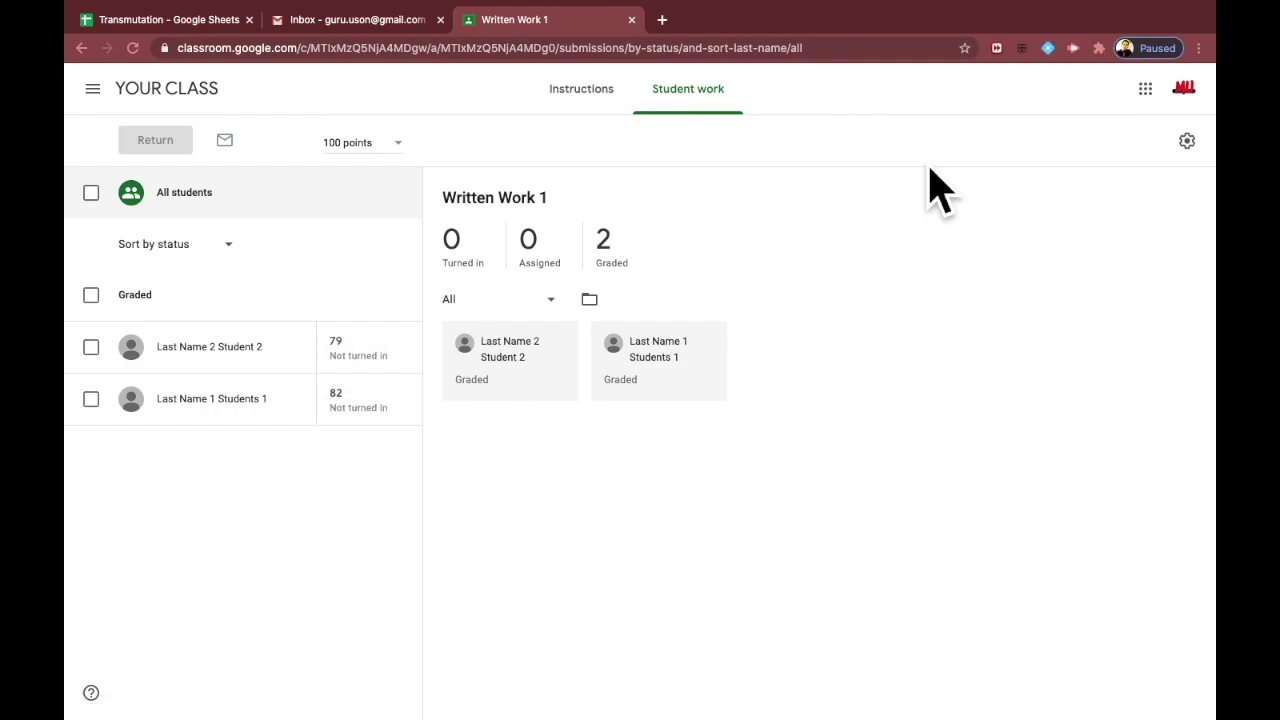
Copy all the class grades from Written Work 1 into a new Google Sheets spreadsheet
click(1187, 141)
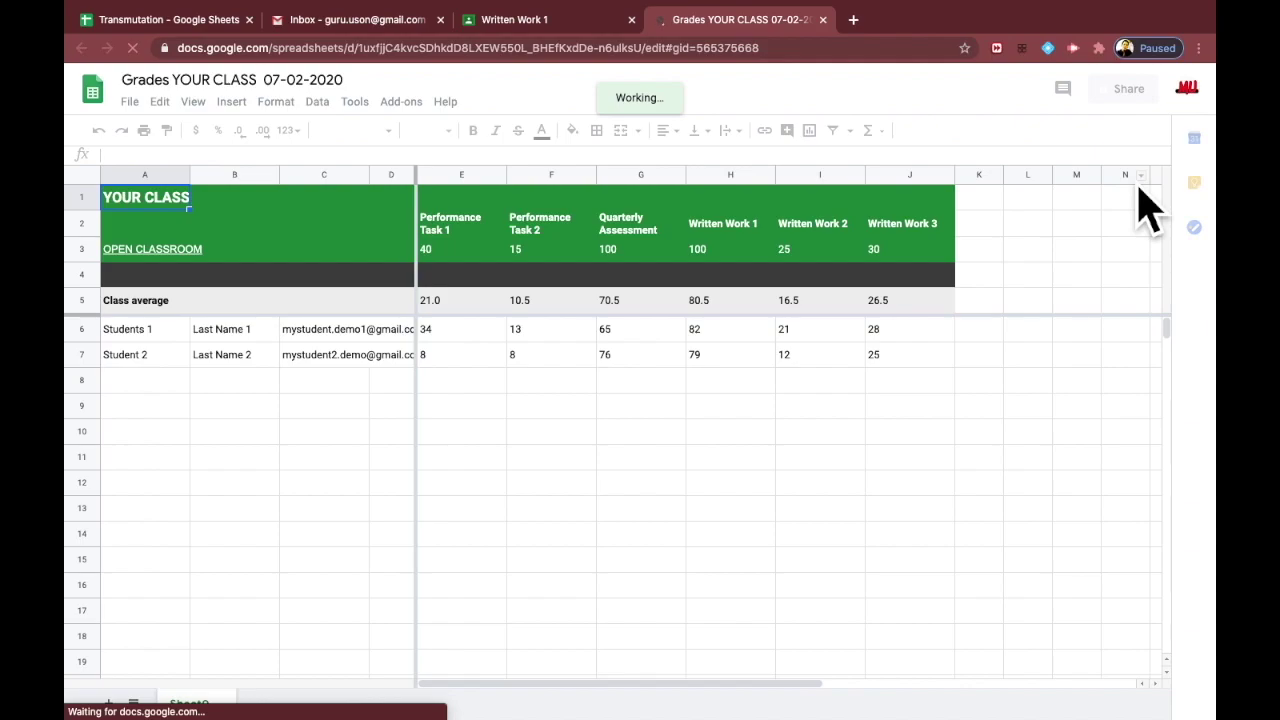
Add a WW heading in K5 and review the three Written Work scores and maximum
click(983, 303)
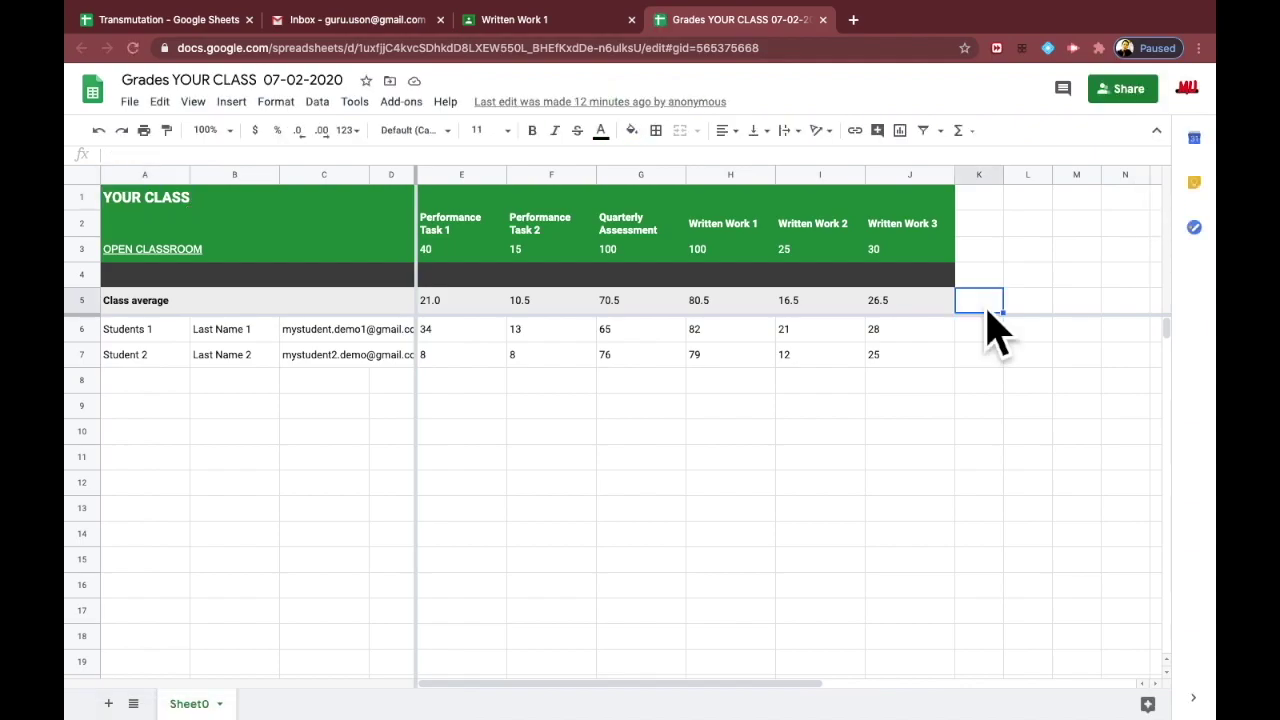
text(WW)
key(Return)
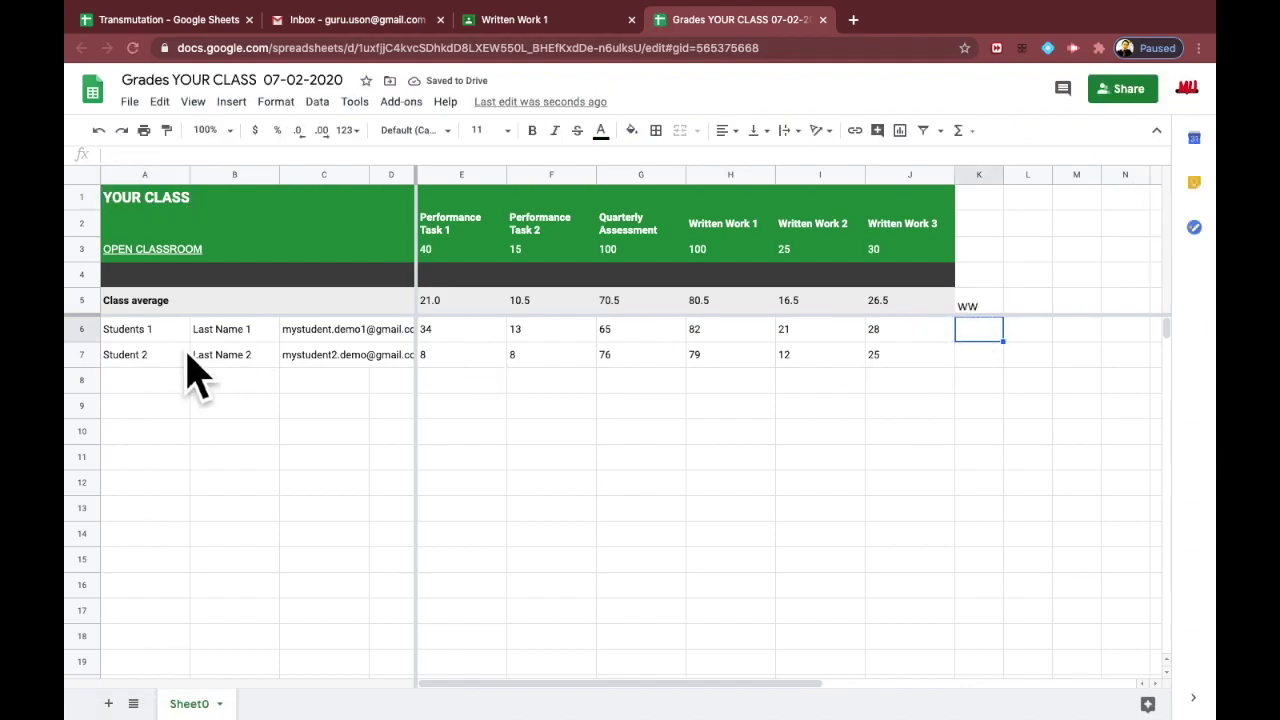
click(901, 338)
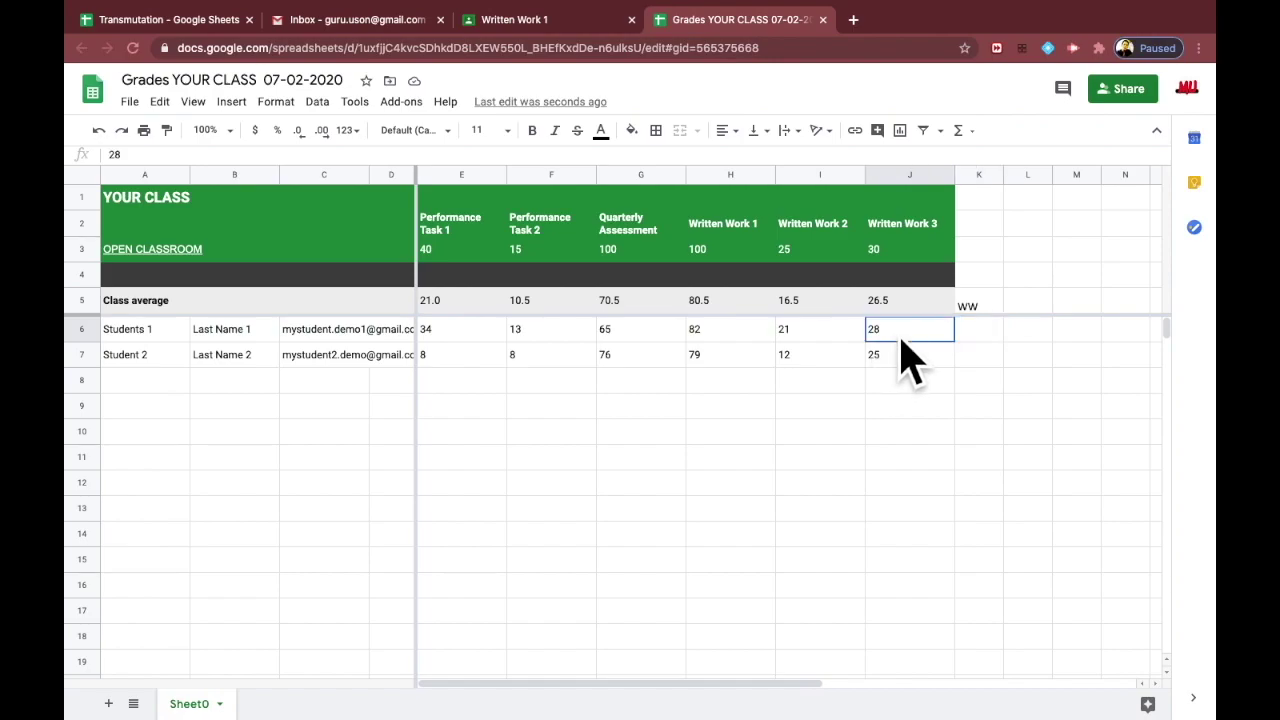
click(832, 338)
click(727, 340)
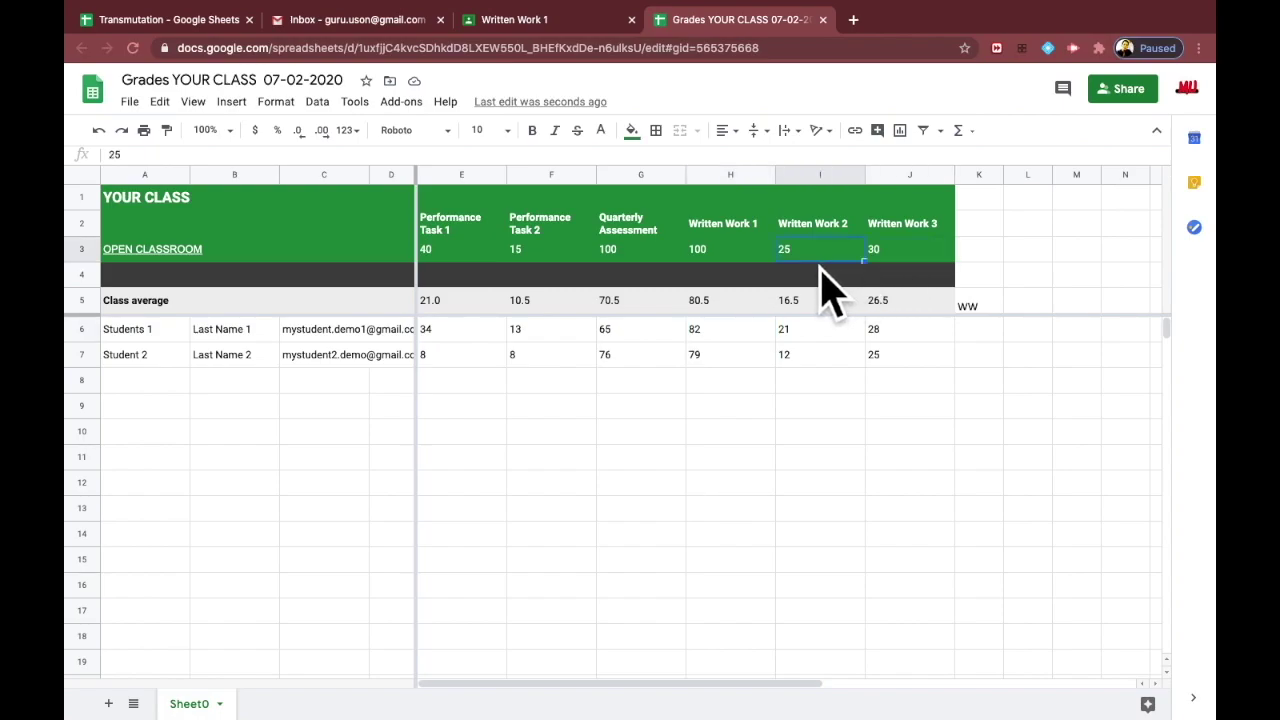
click(728, 258)
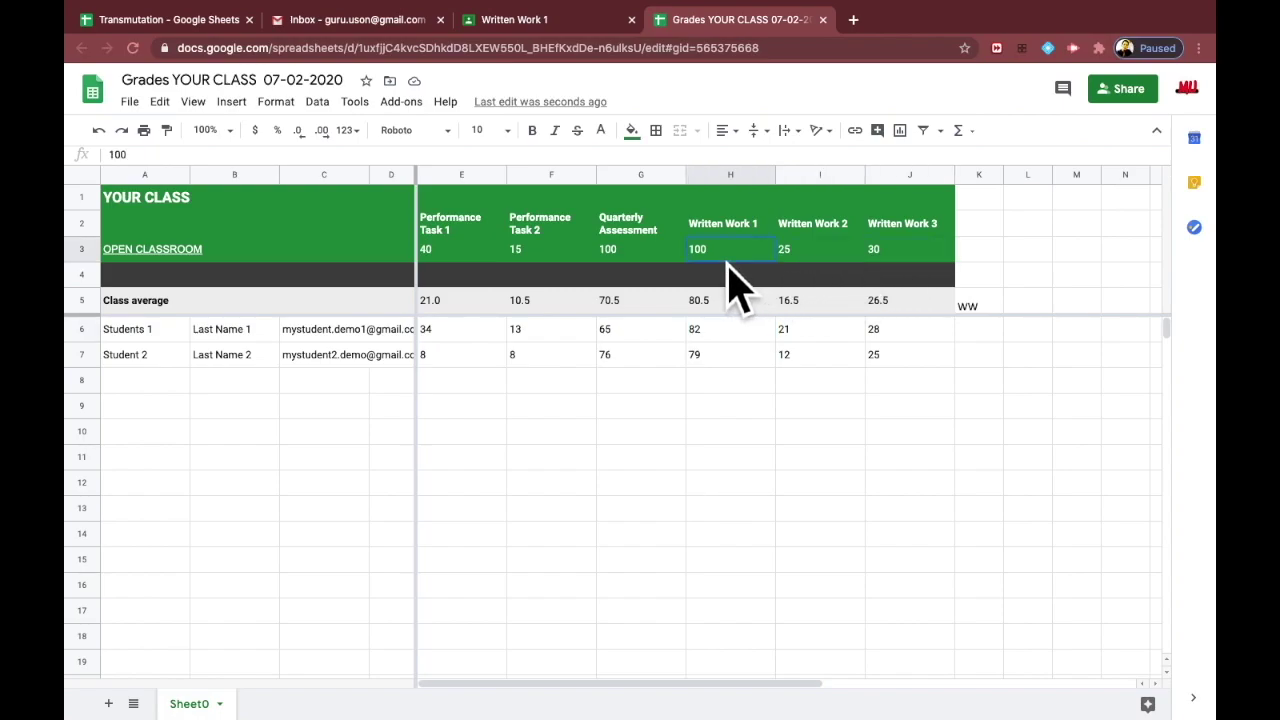
Enter =((H6+I6+J6)/155)*100 in K6 for the first student's WW percentage
click(984, 338)
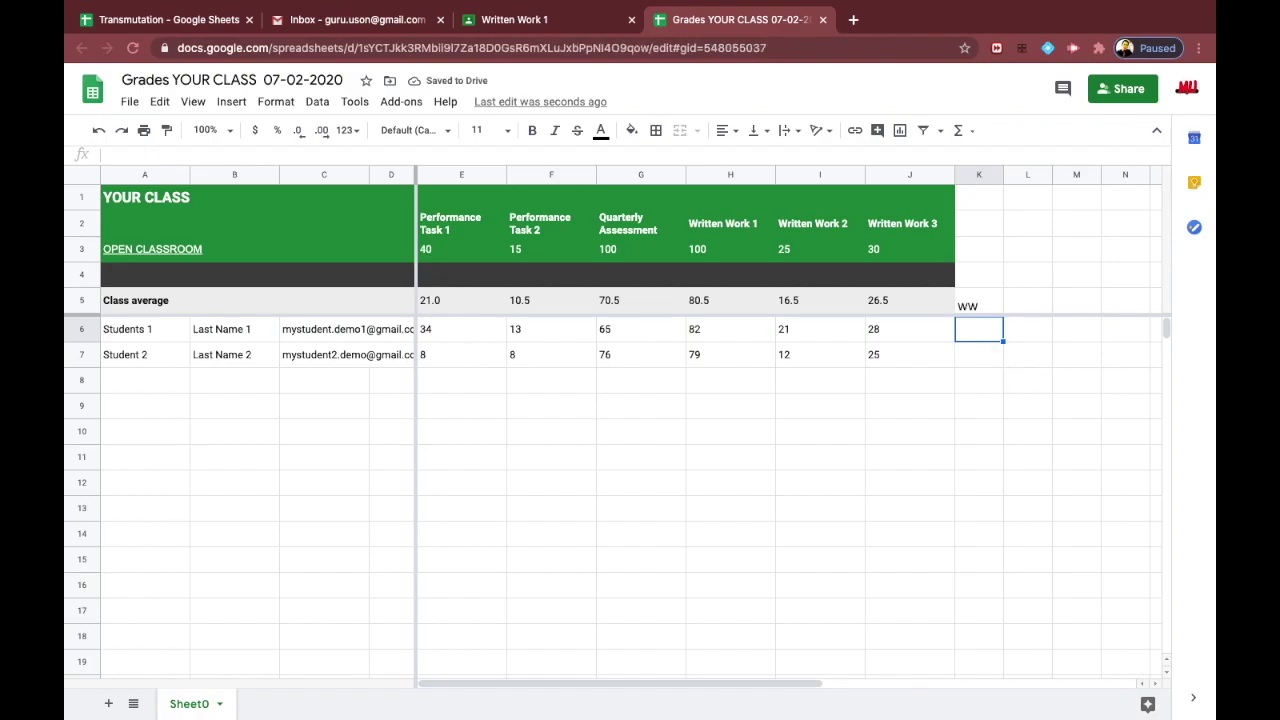
text(=(()
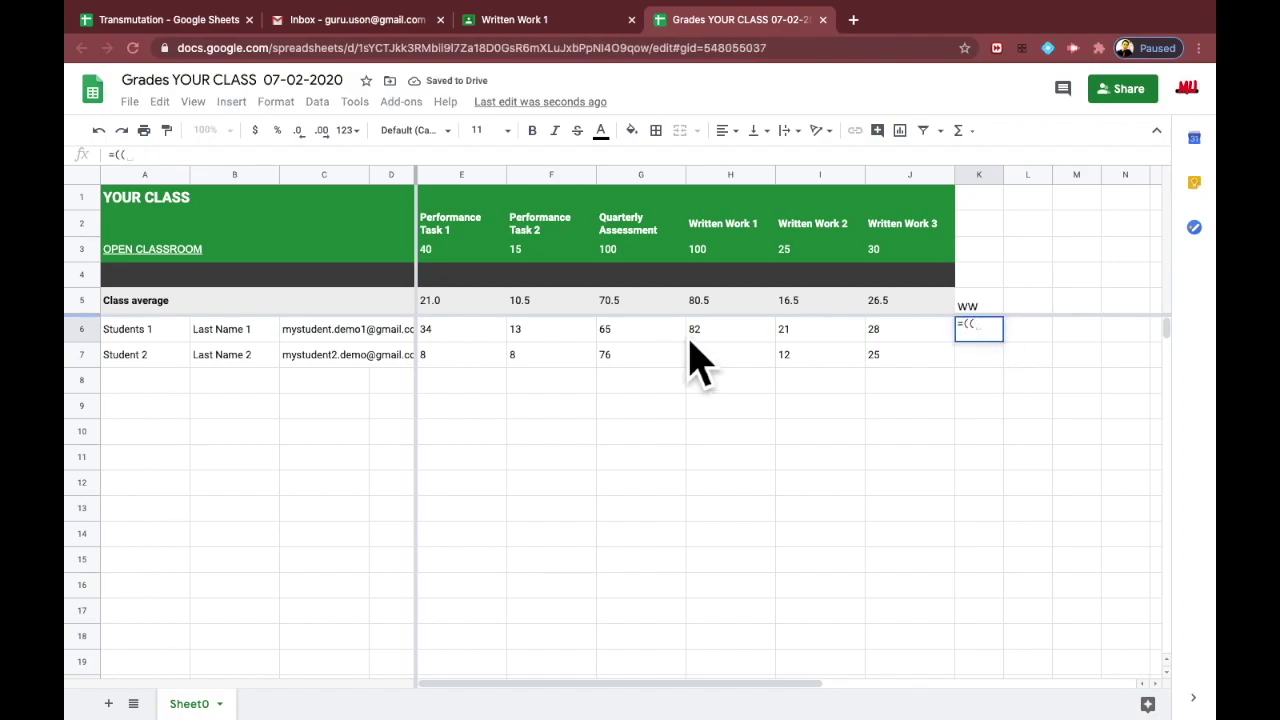
click(716, 338)
text(+)
click(810, 340)
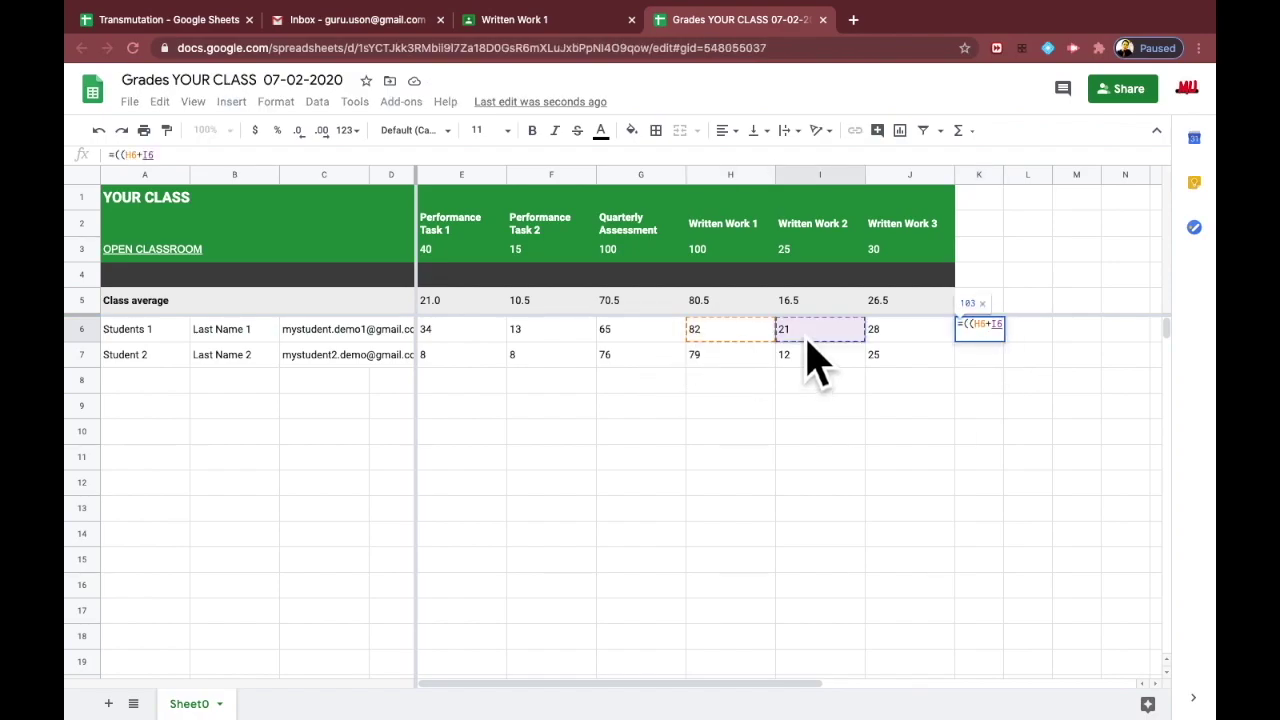
text(+)
click(905, 342)
text()/)
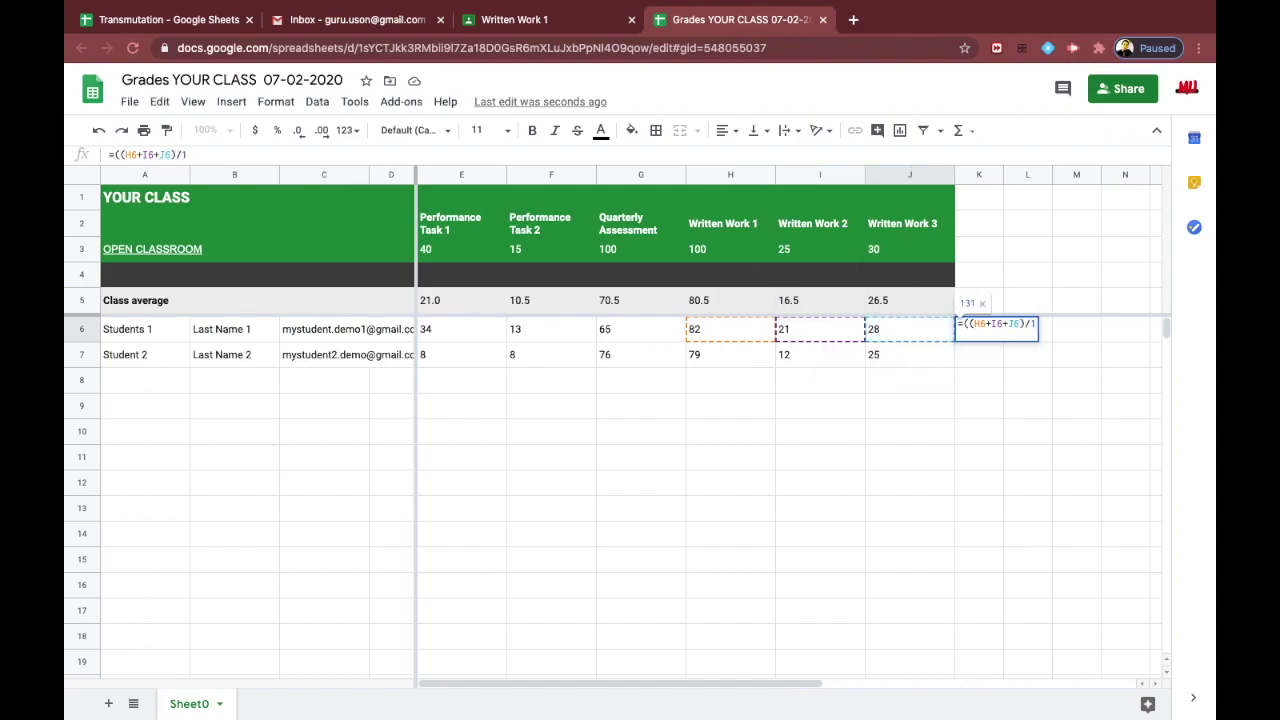
text(155))
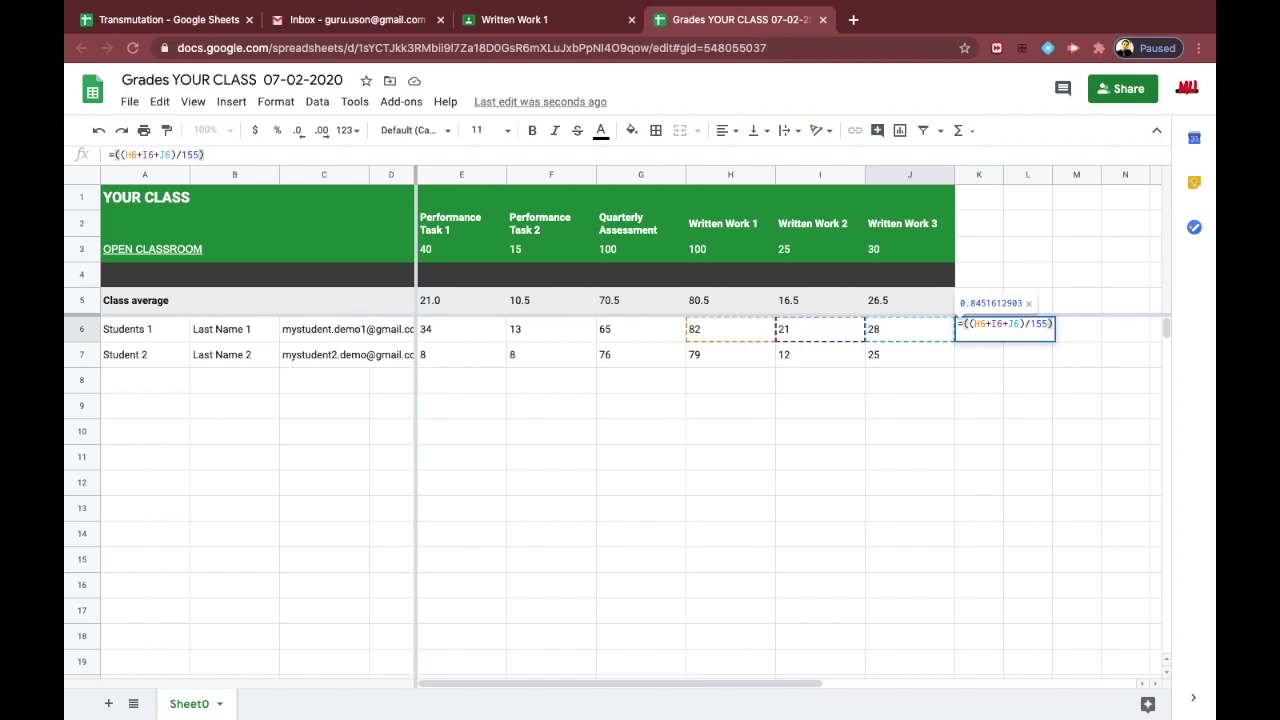
text(*100)
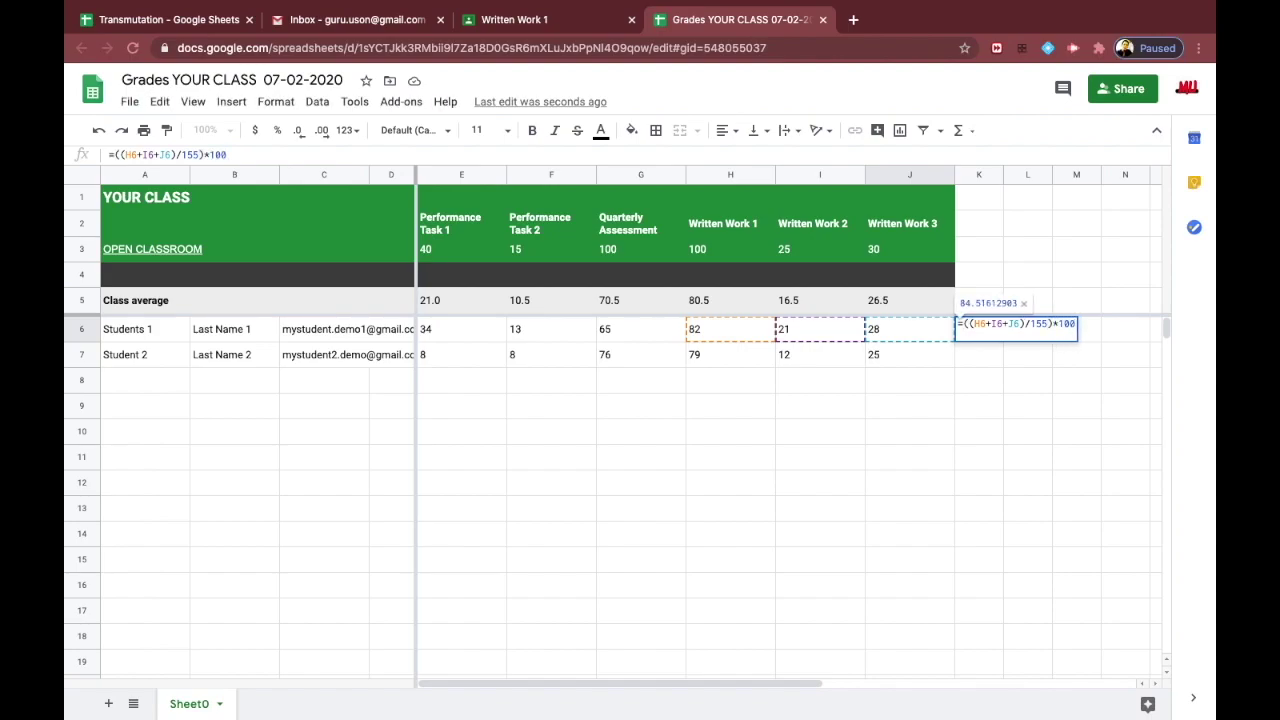
key(Return)
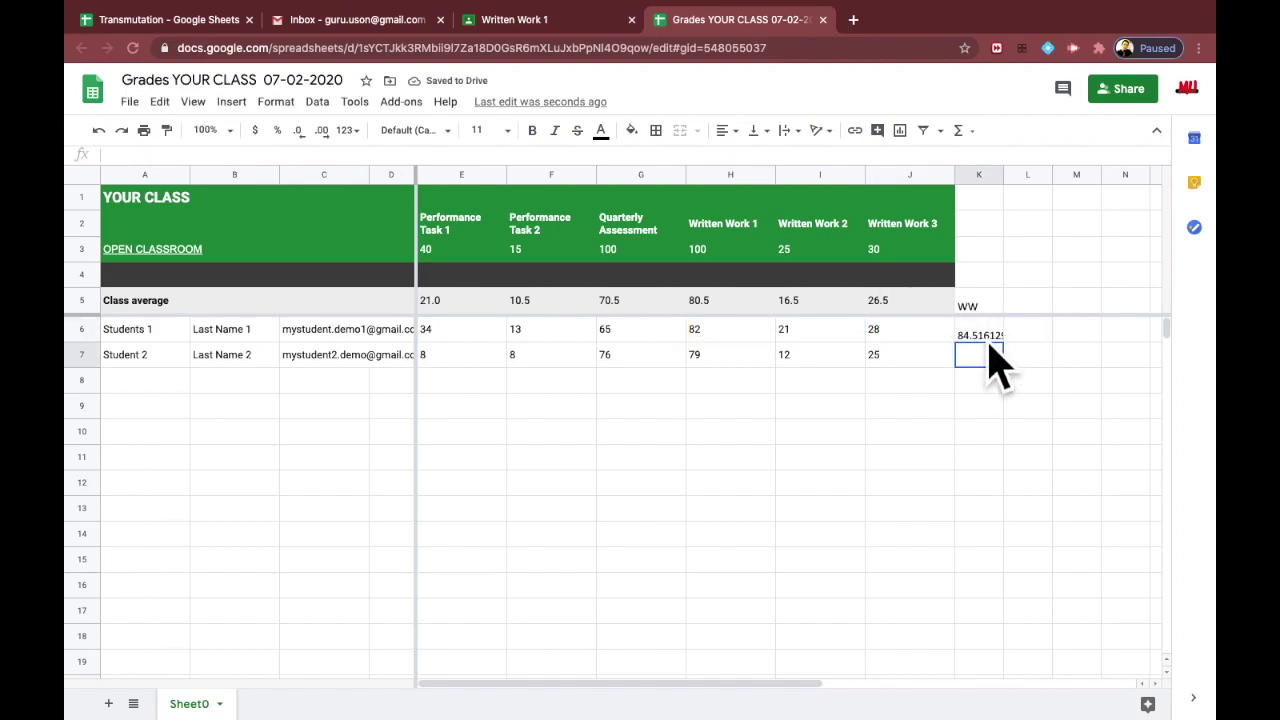
Copy the K6 formula into K7, giving 84.52 and 74.84, and begin the PT heading in L5
click(987, 340)
right_click(988, 343)
click(1025, 210)
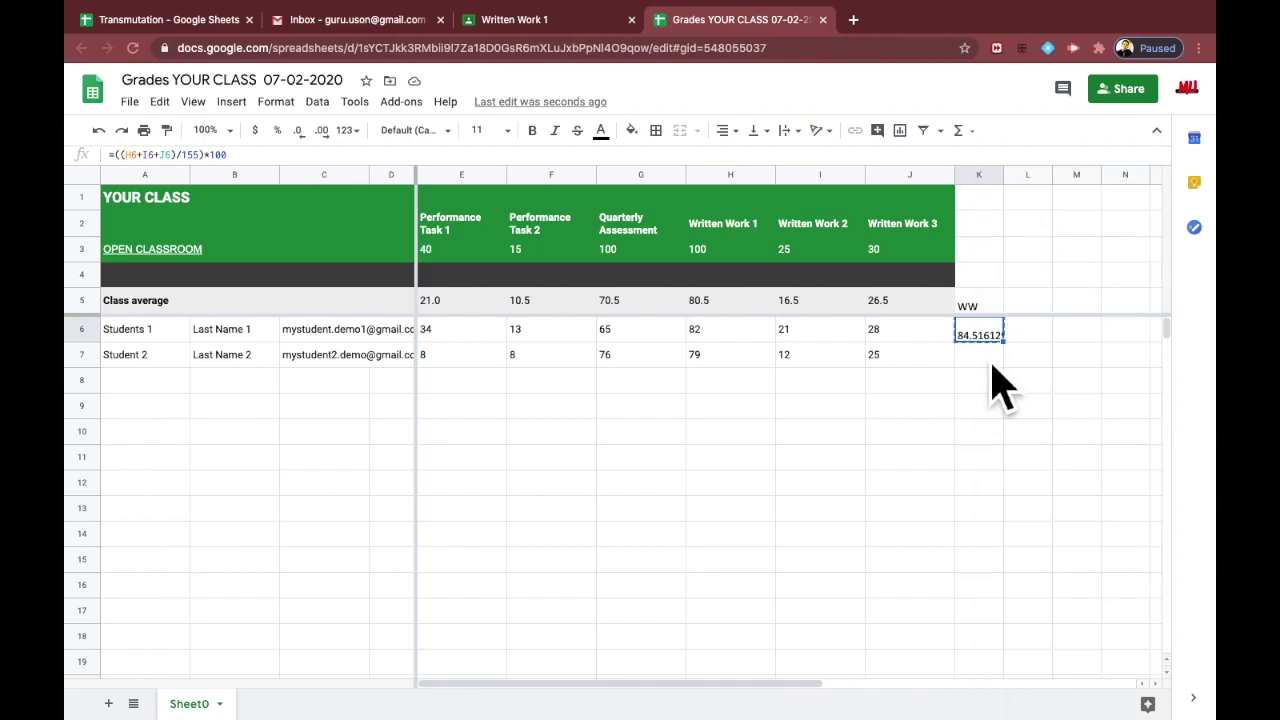
click(988, 366)
right_click(988, 367)
click(1030, 198)
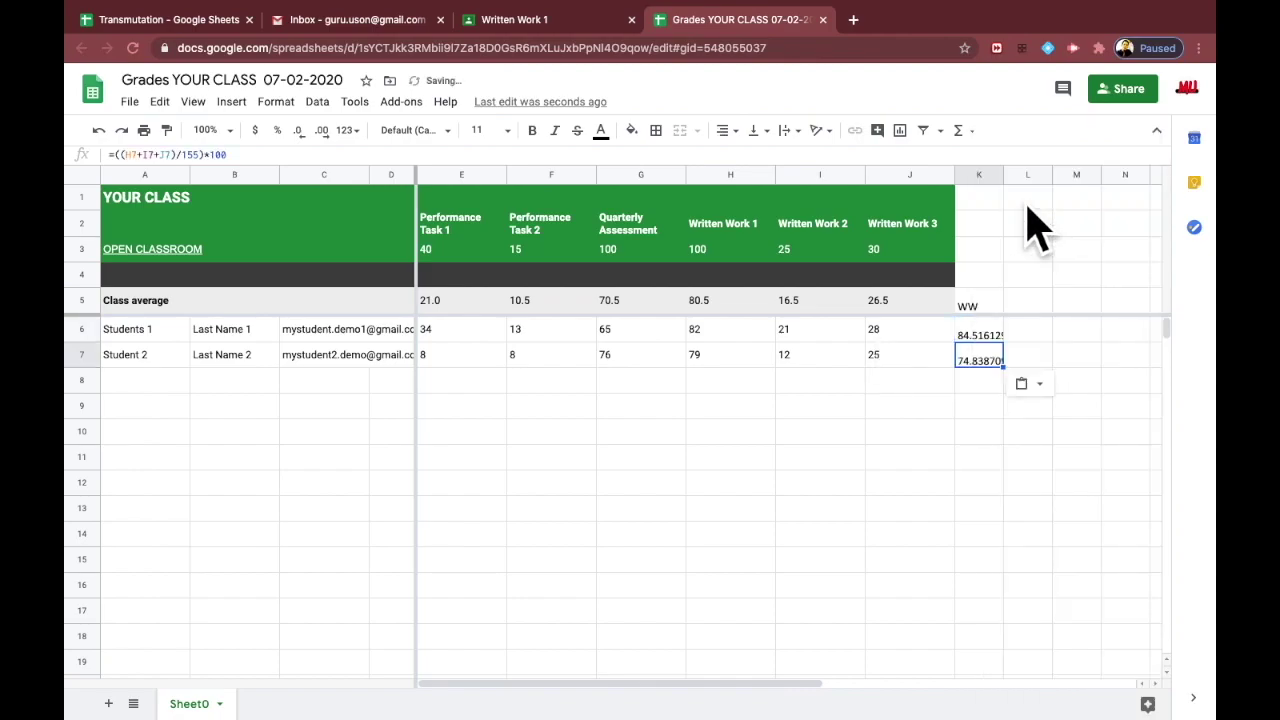
click(984, 392)
click(1033, 302)
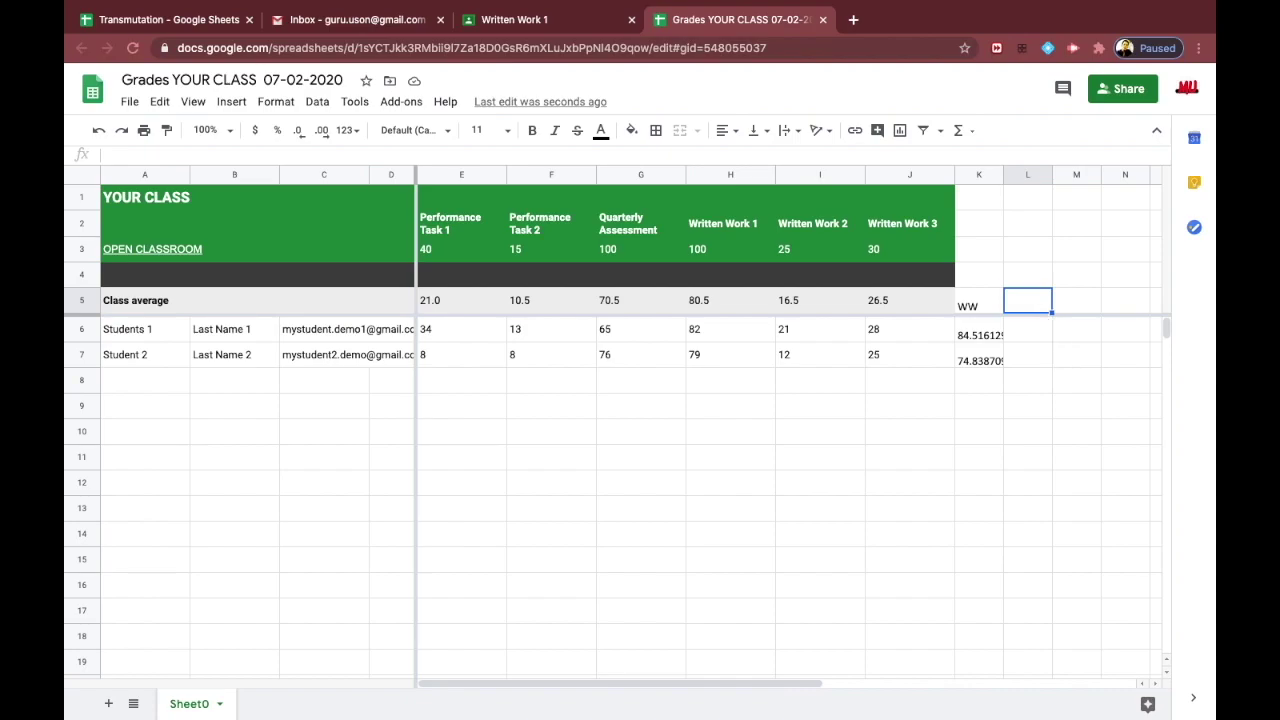
text(PT)
Finish the PT heading and enter =((E6+F6)/55)*100 in L6
click(1047, 339)
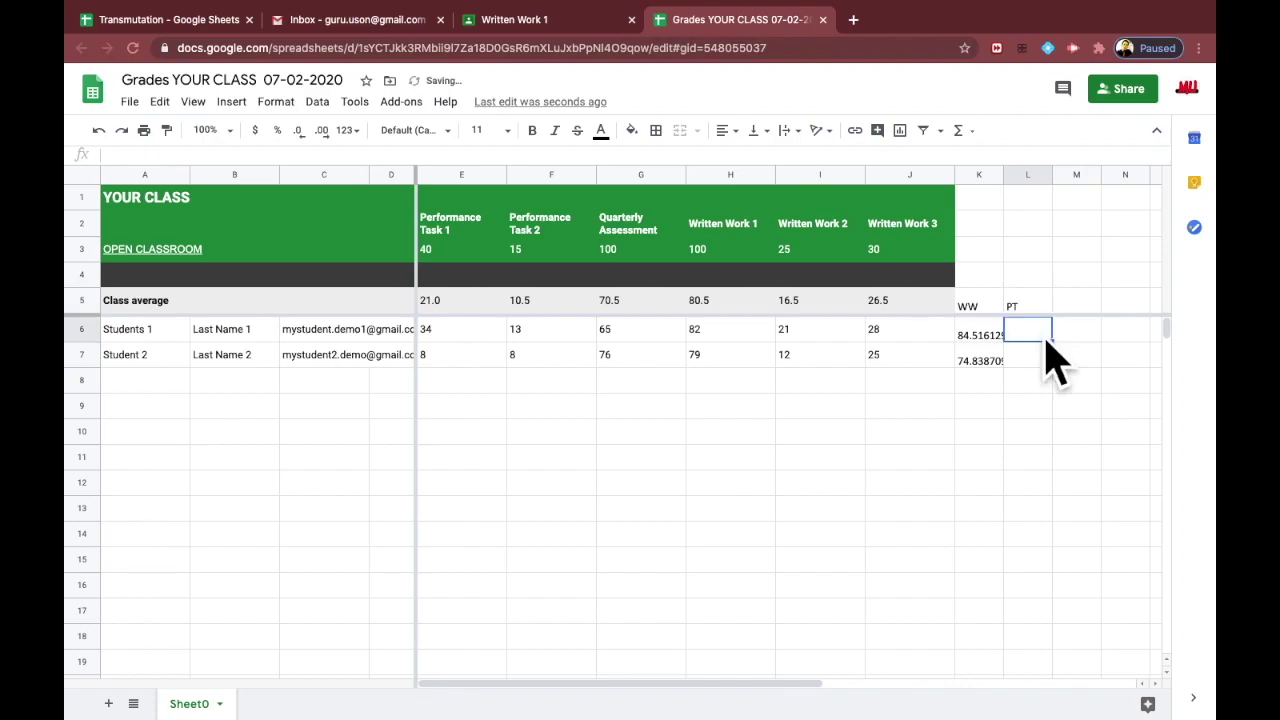
text(=)
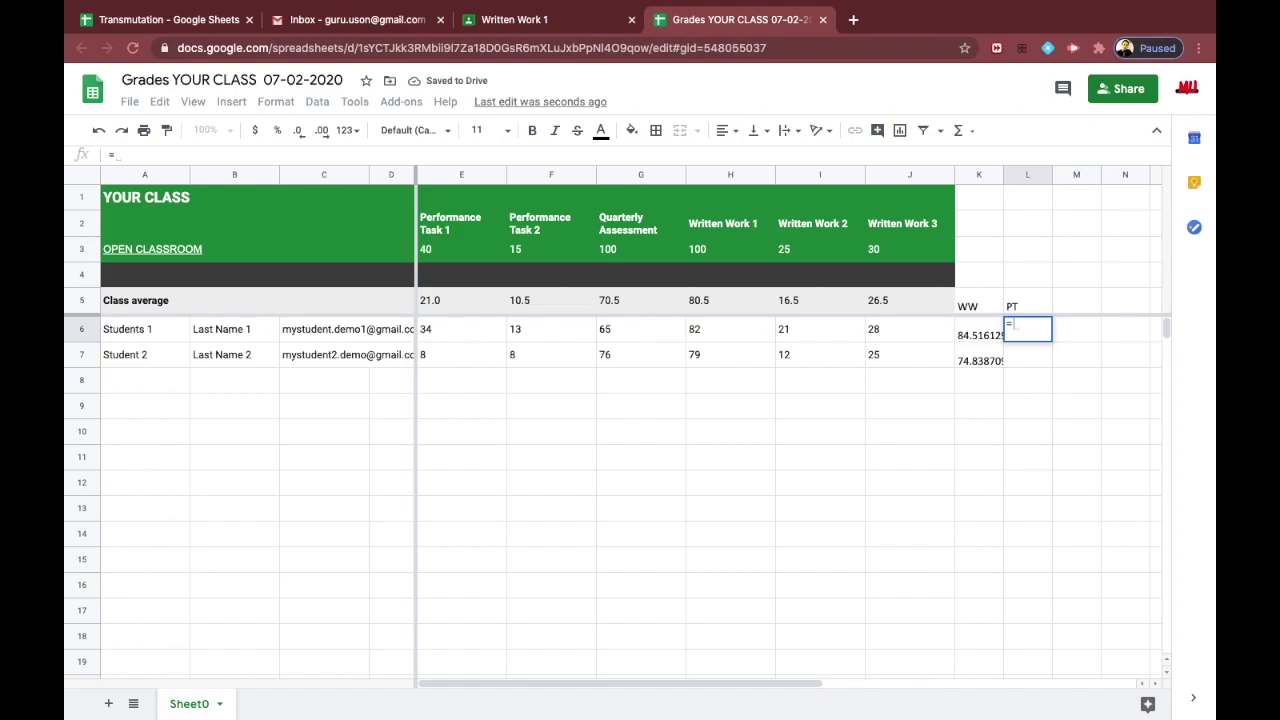
text((()
click(462, 336)
text(+)
click(536, 340)
text()/)
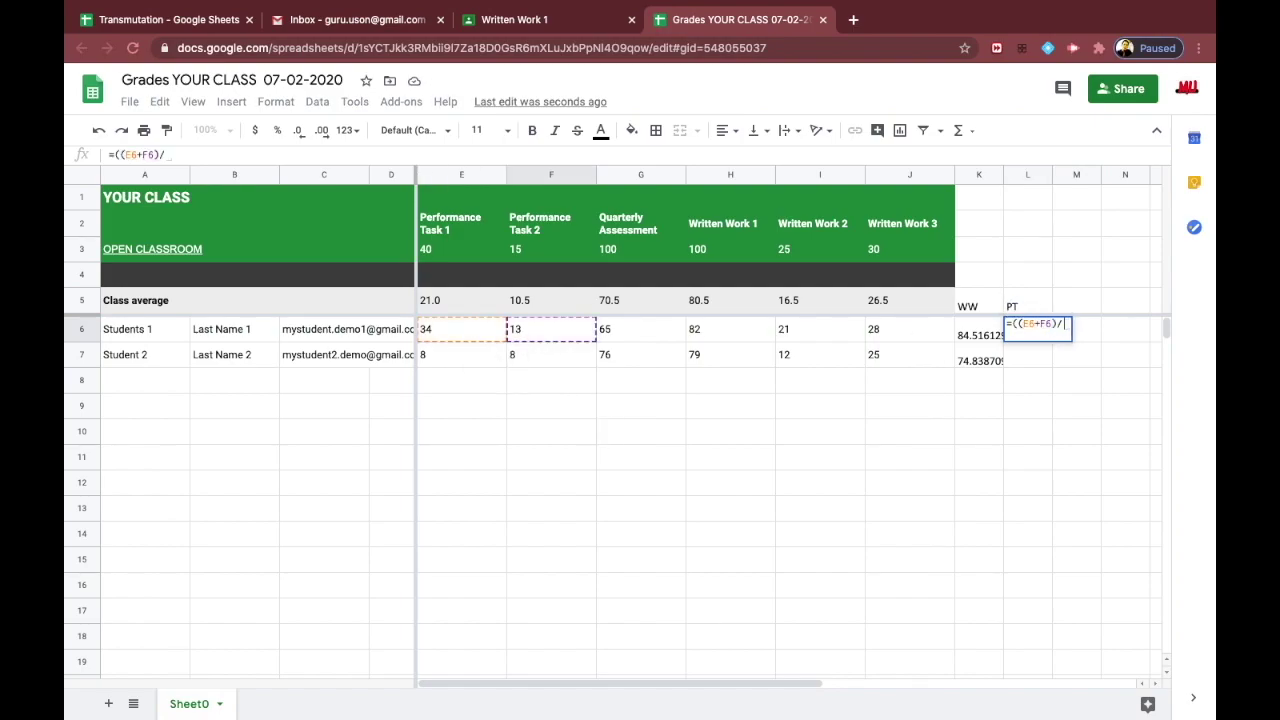
text(55)
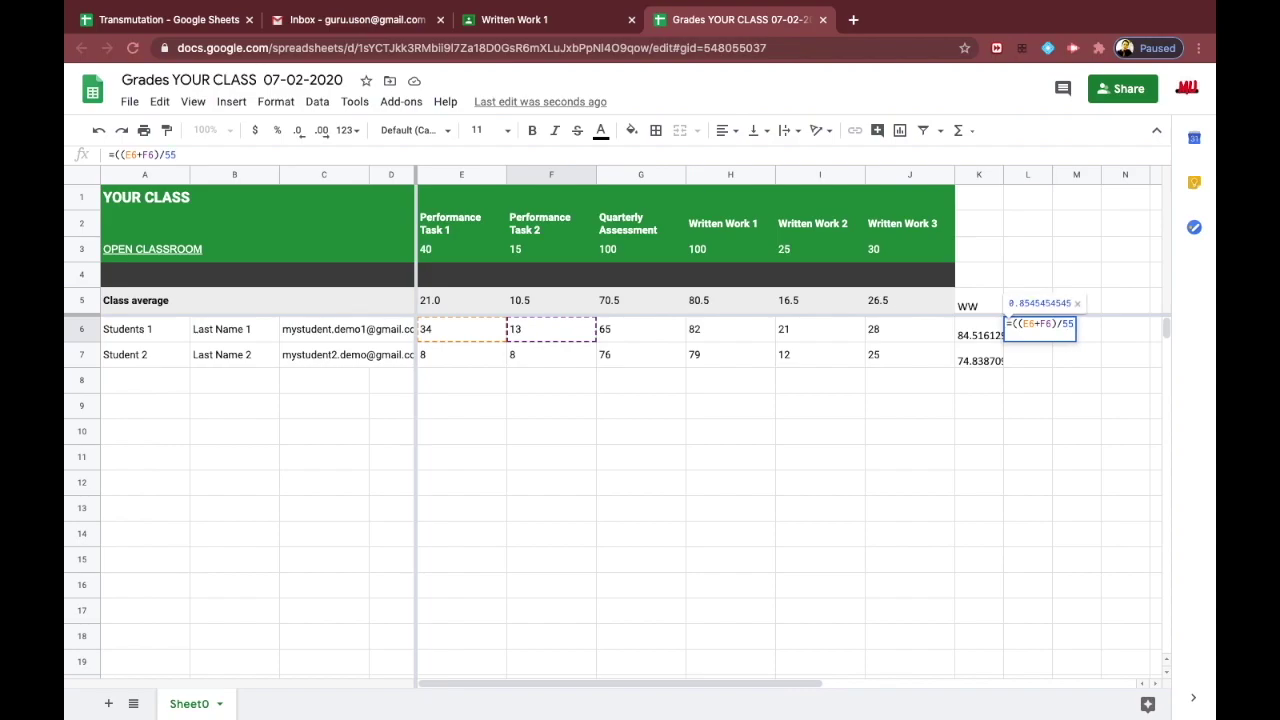
text()*100)
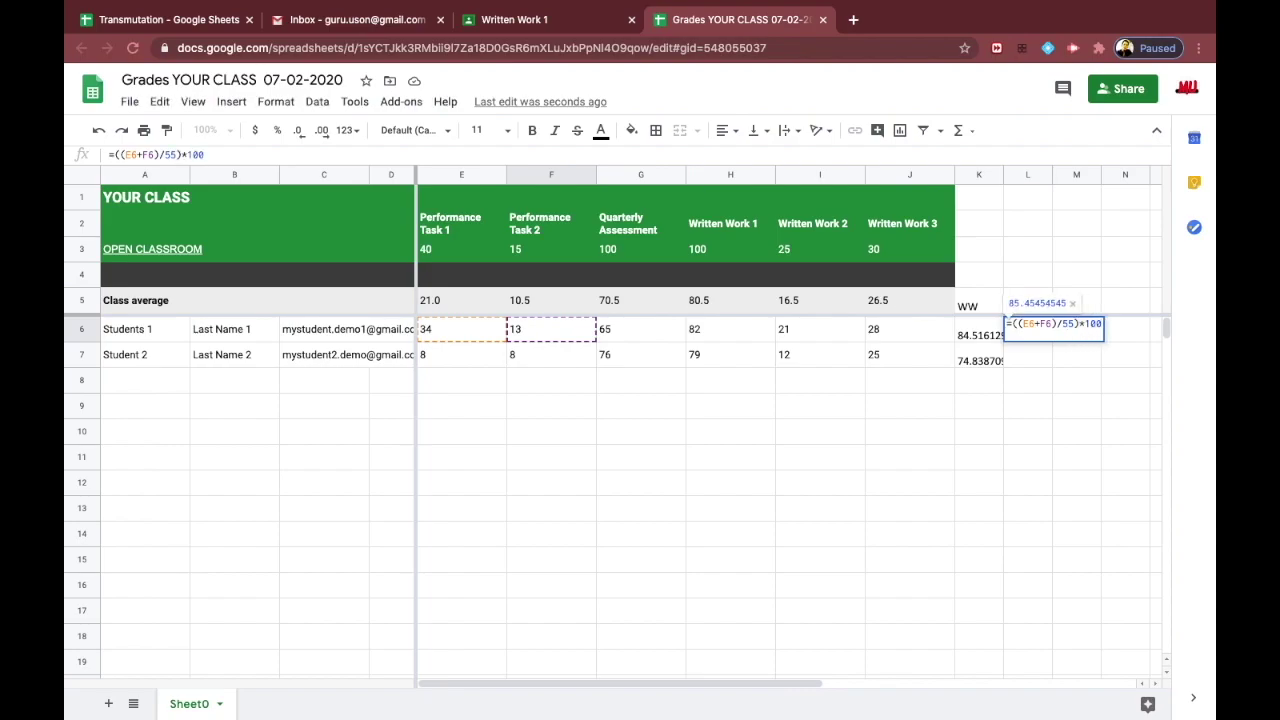
key(Return)
Copy the L6 PT formula into L7, giving 85.45 and 29.09
click(1030, 338)
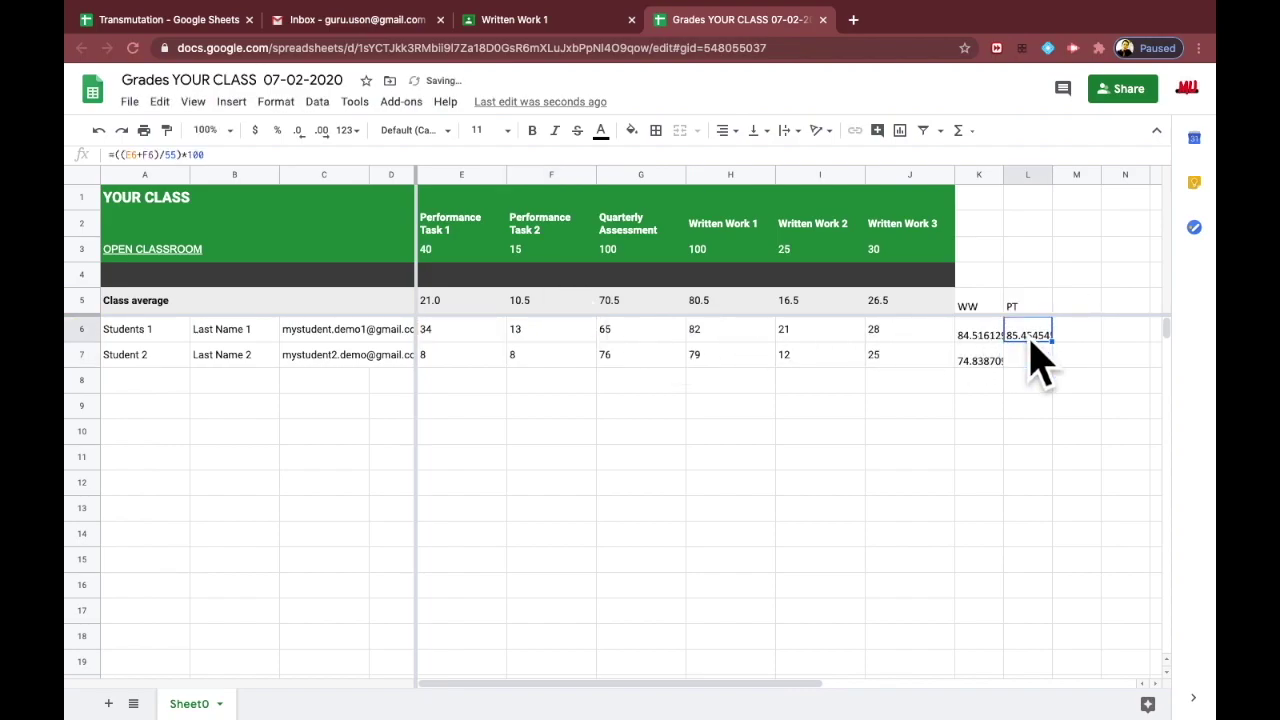
right_click(1030, 338)
click(1062, 171)
right_click(1032, 345)
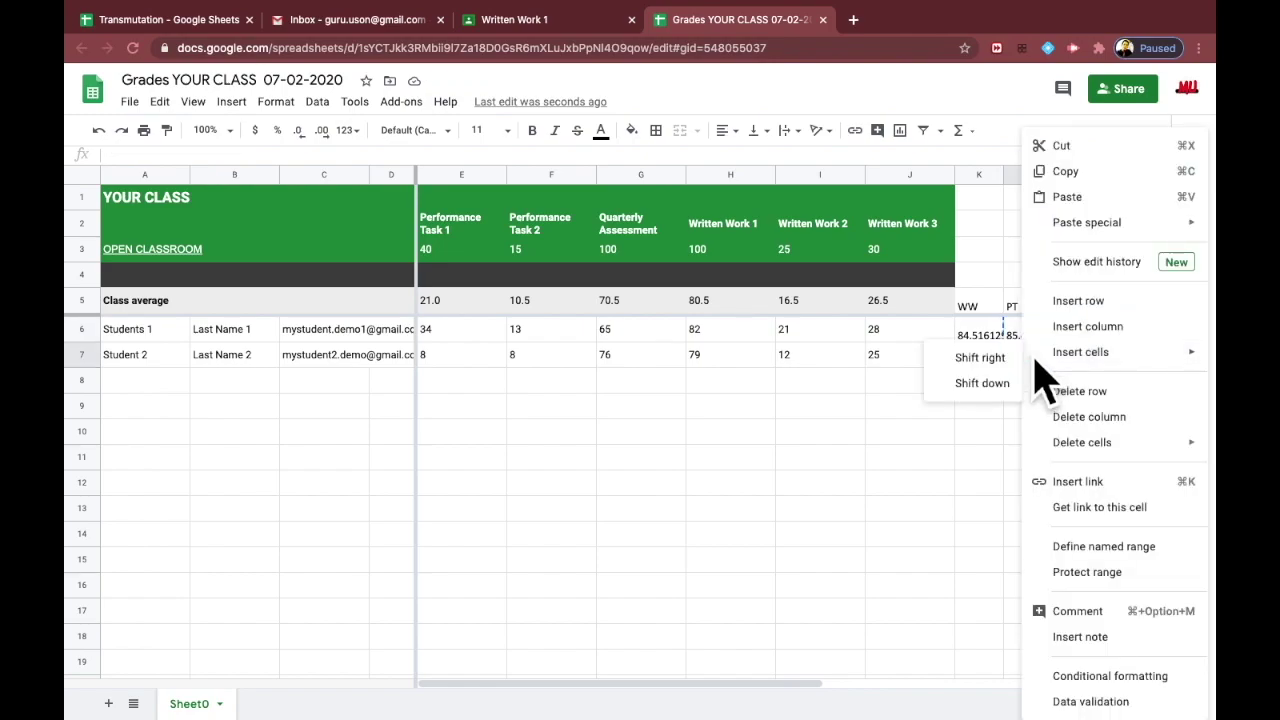
click(1062, 196)
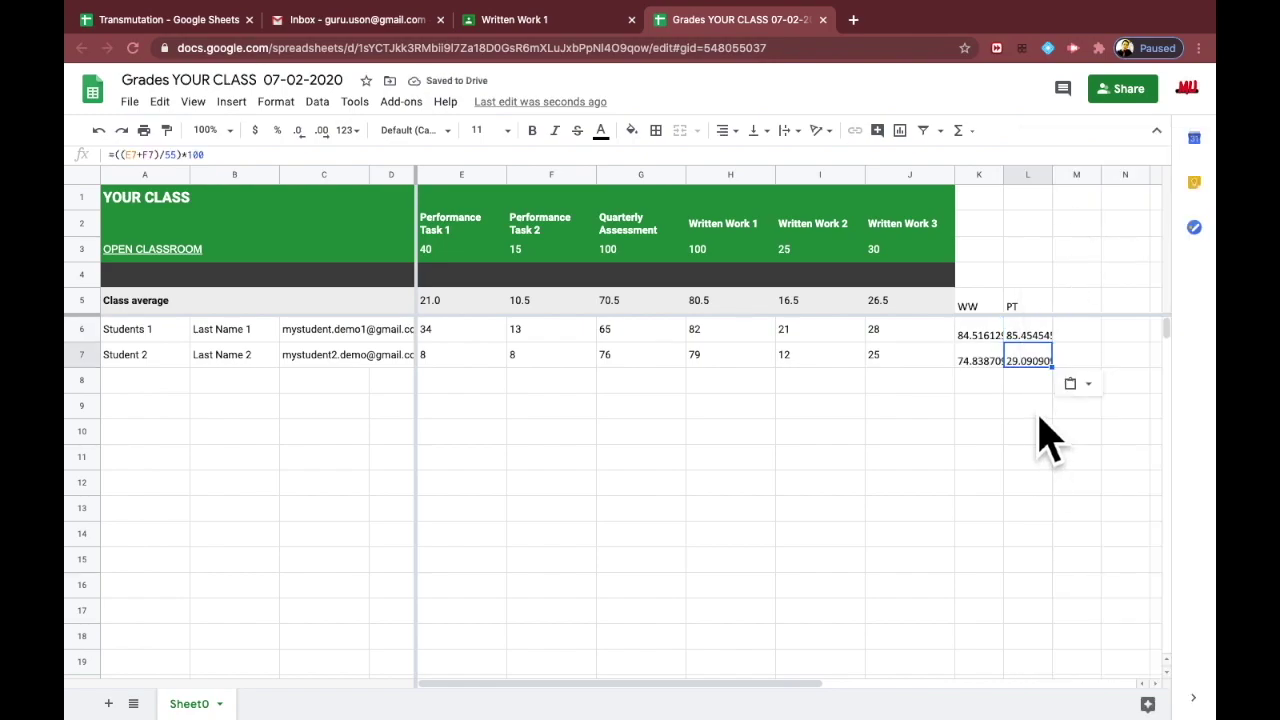
click(1078, 303)
Head M5 with QA, enter =G6 in M6 and fill it down to M7, showing 65 and 76
text(QA)
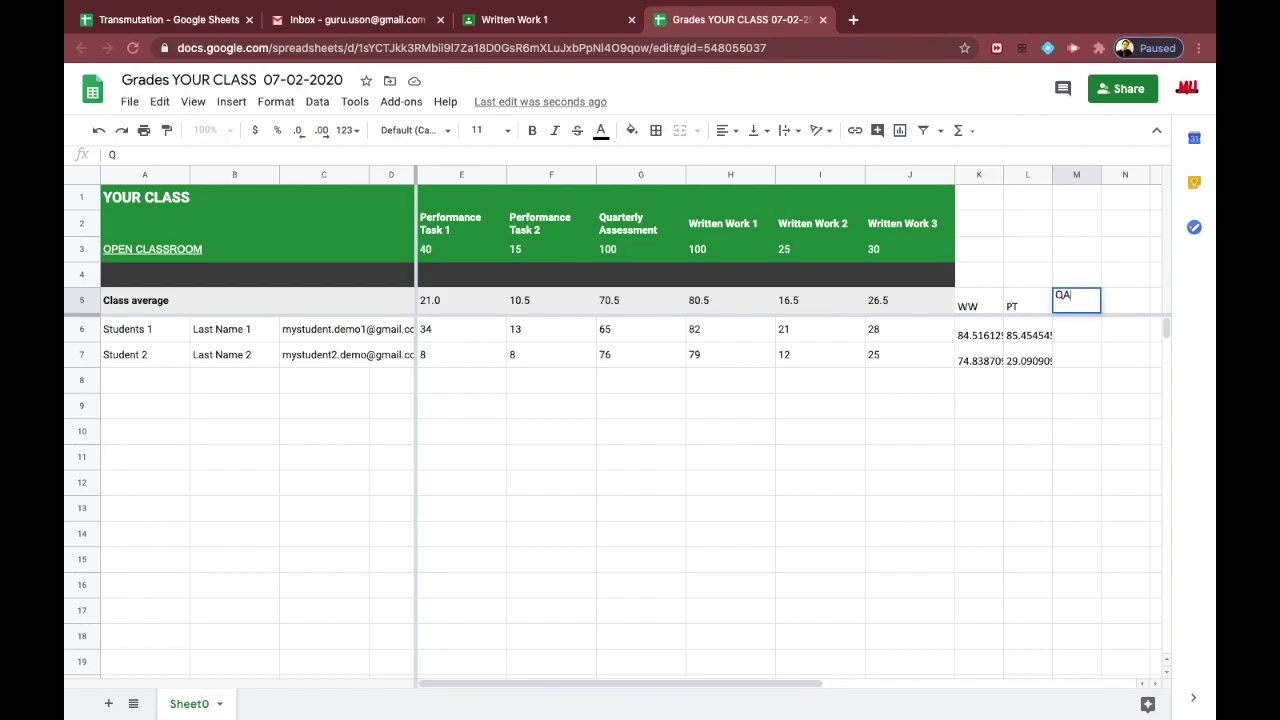
key(Return)
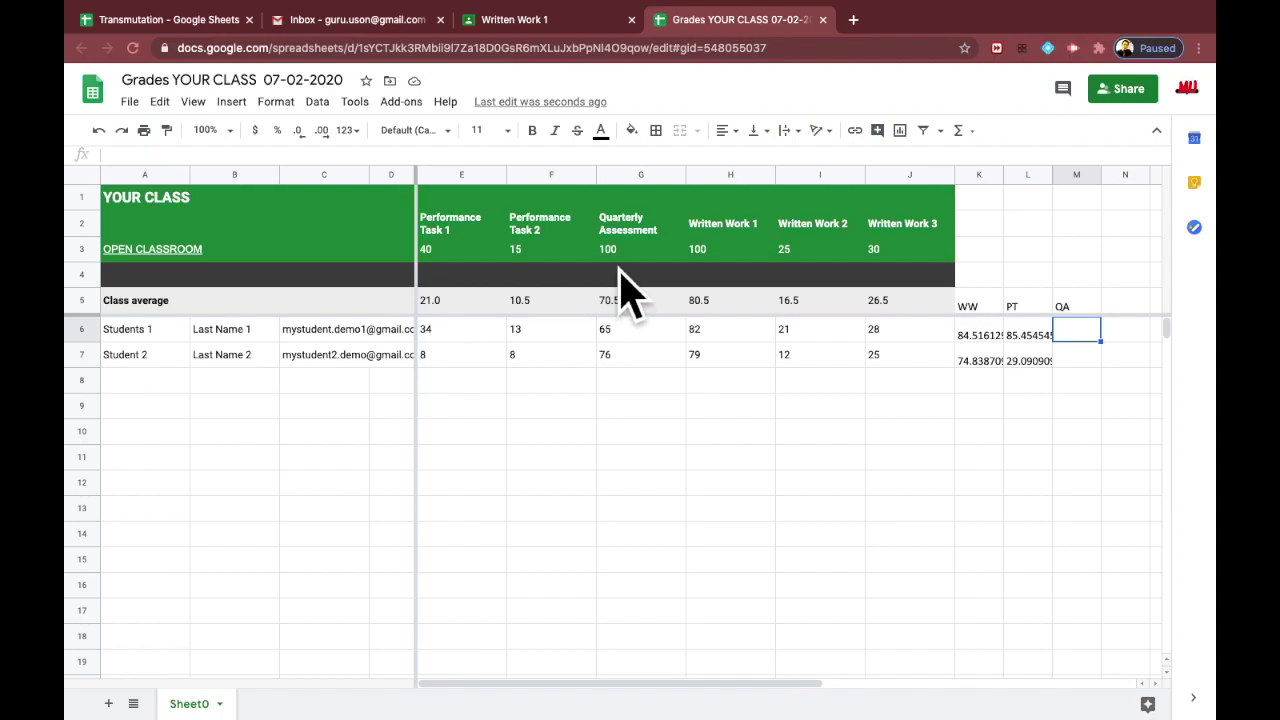
text(=)
click(638, 336)
key(Return)
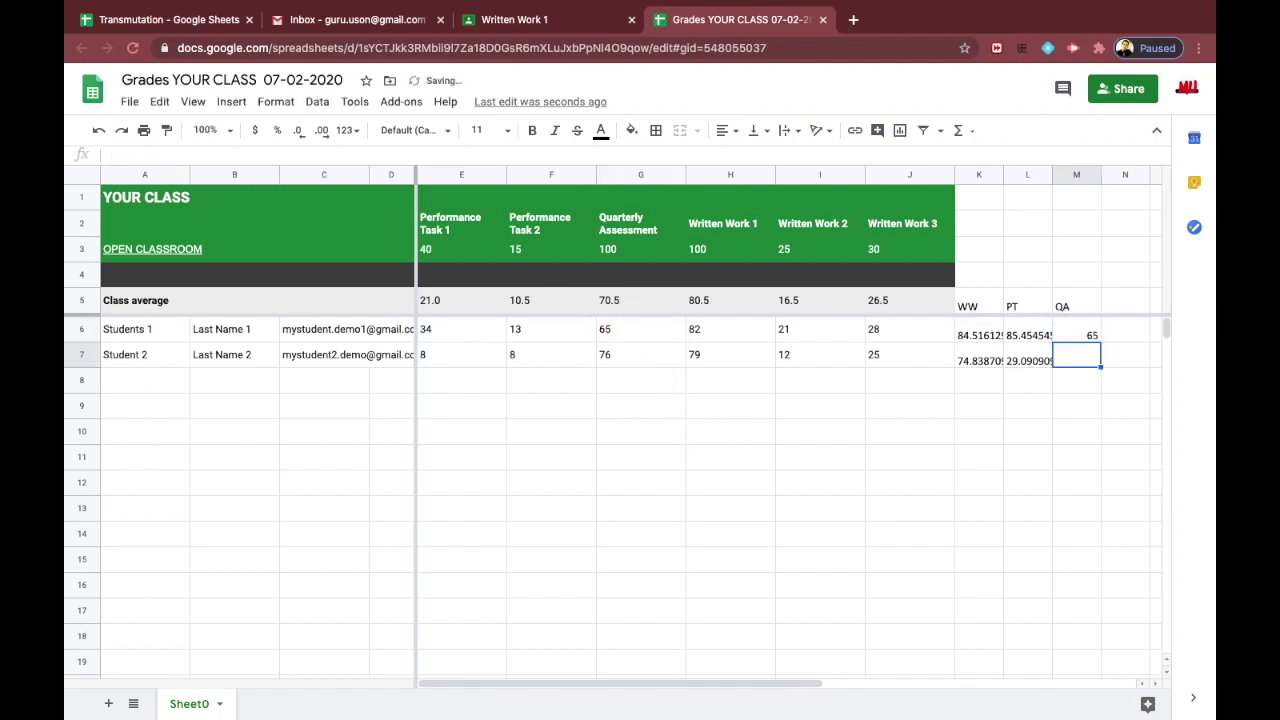
click(1076, 334)
drag(1100, 341, 1112, 380)
click(1074, 410)
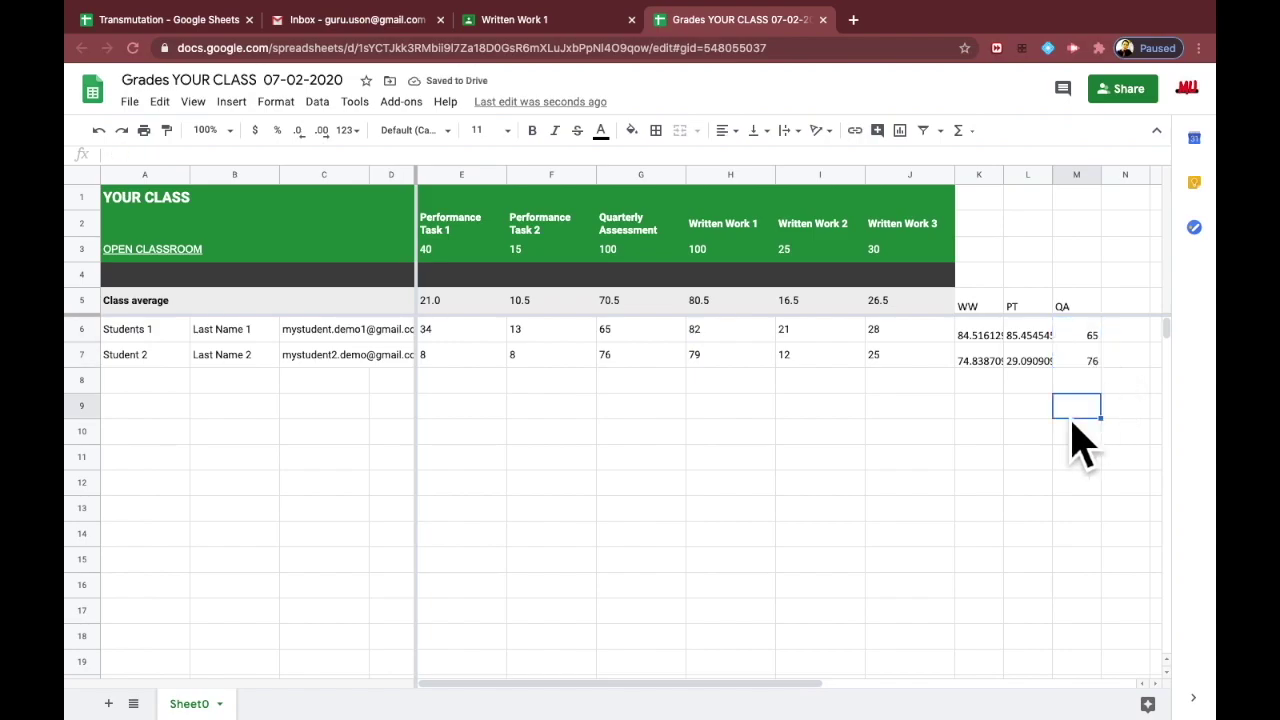
Merge N4:O4 with the heading 'Grades' and label N5 'Initial'
drag(810, 684, 1014, 688)
click(605, 280)
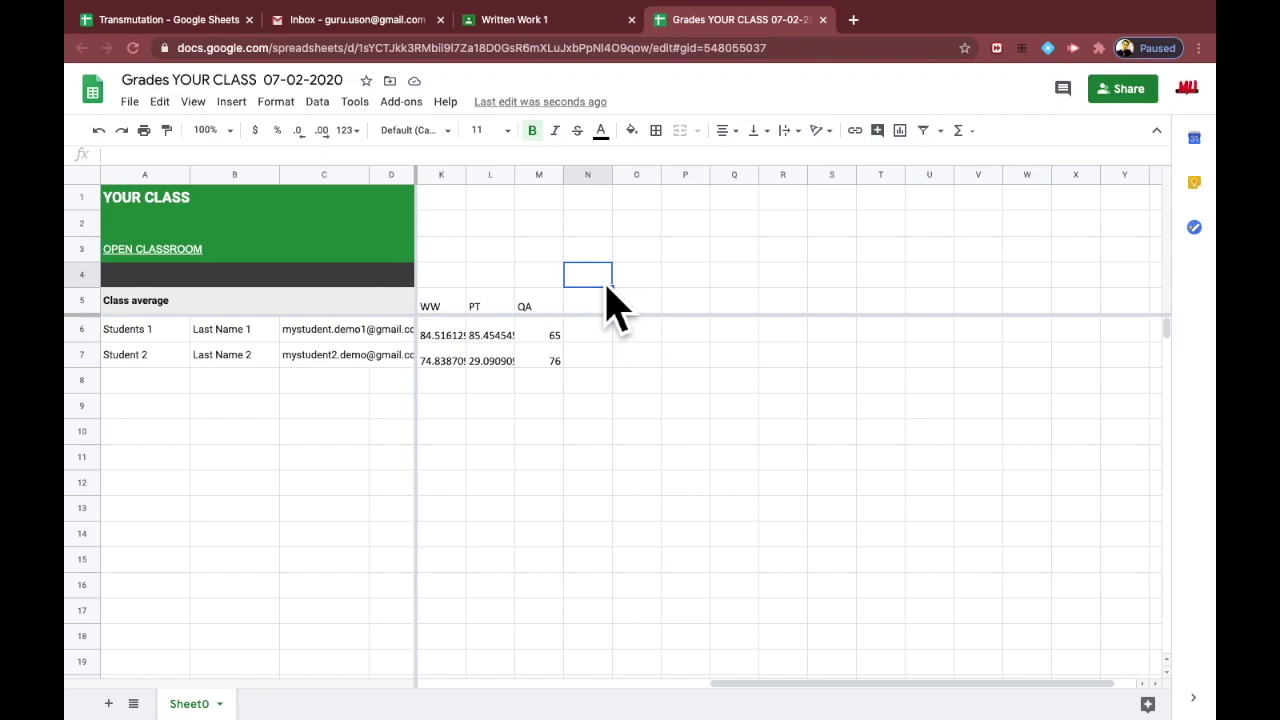
drag(607, 292, 640, 276)
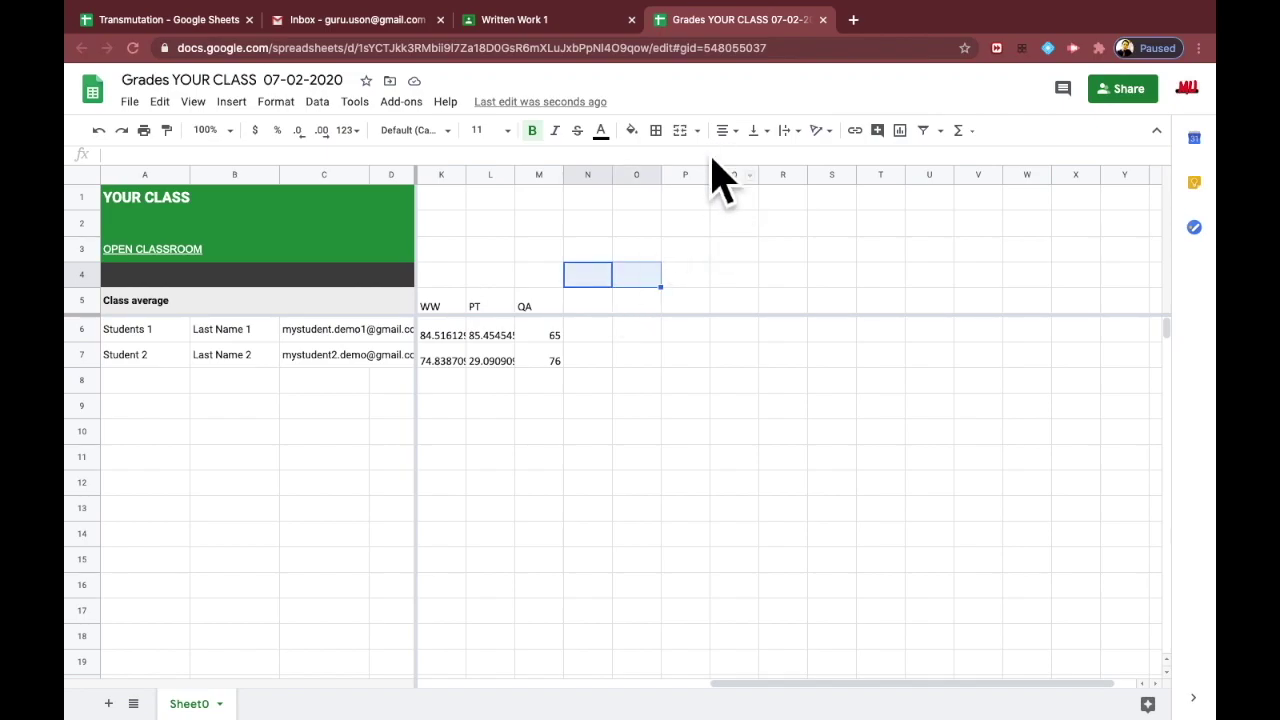
click(684, 134)
text(Grades)
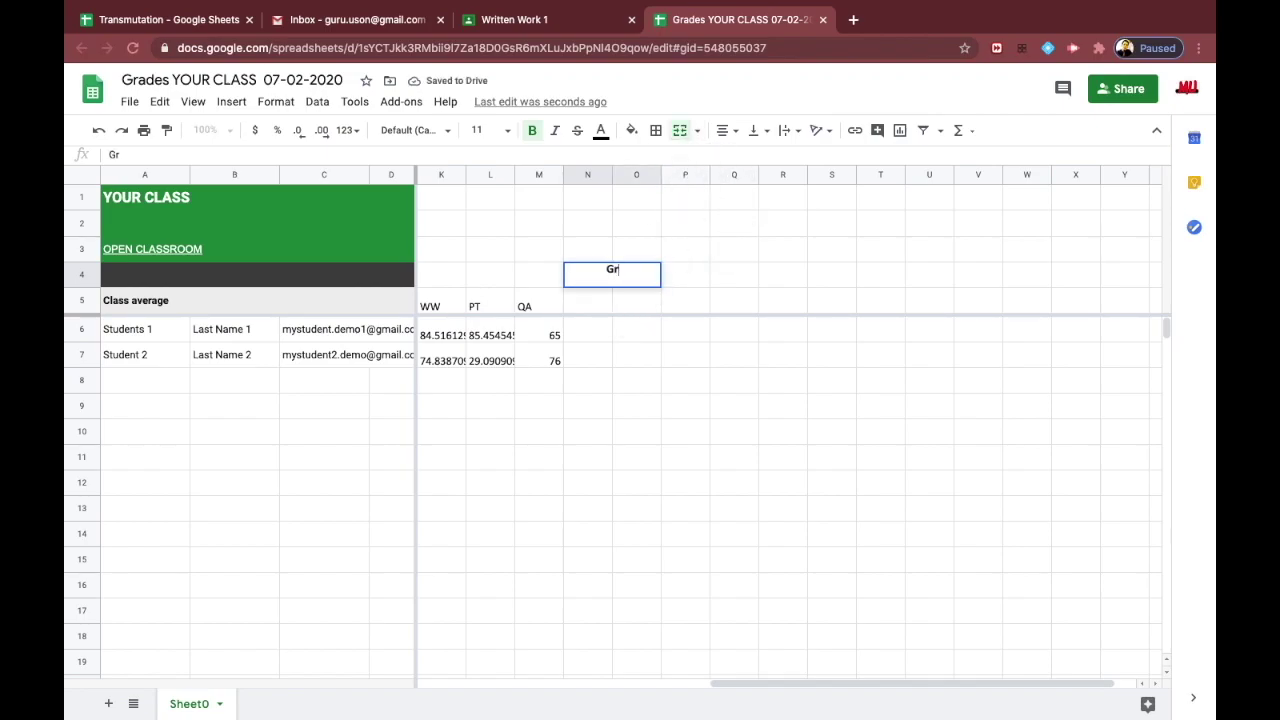
key(Return)
text(Initial)
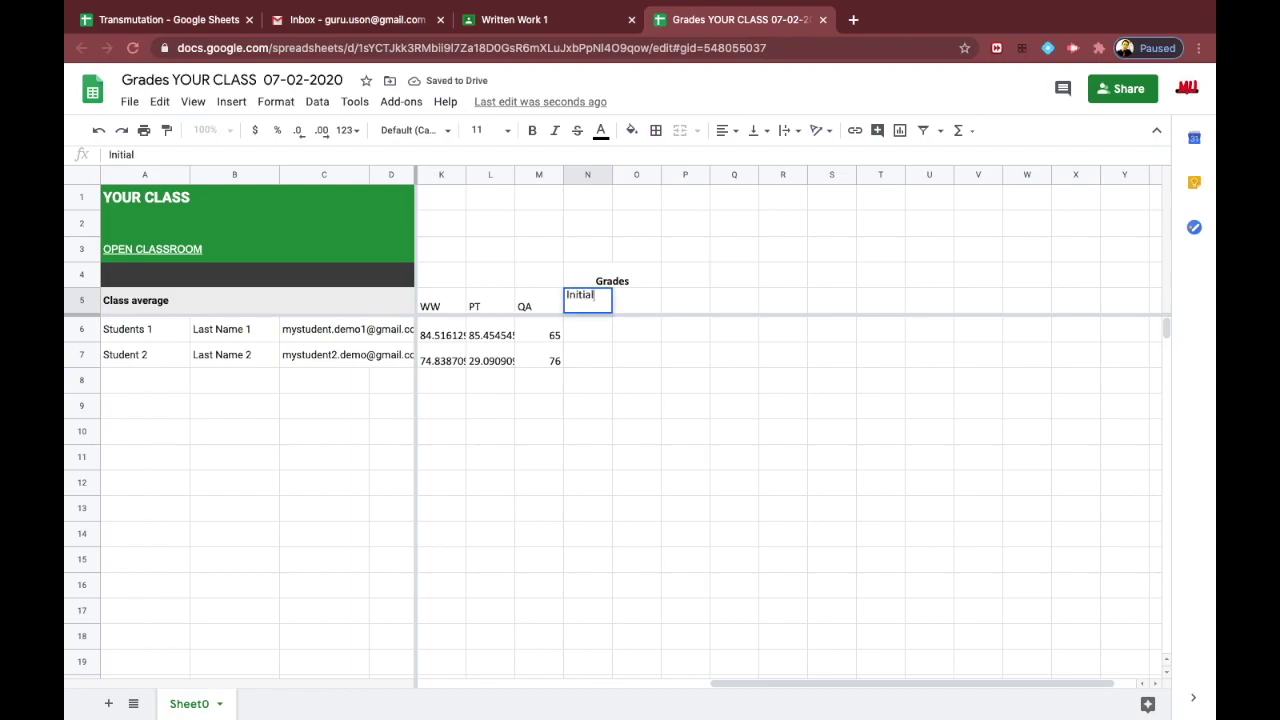
click(606, 354)
Enter the weighted formula =K6*.4+L6*.4+M6*.2 in N6
click(604, 339)
text(=)
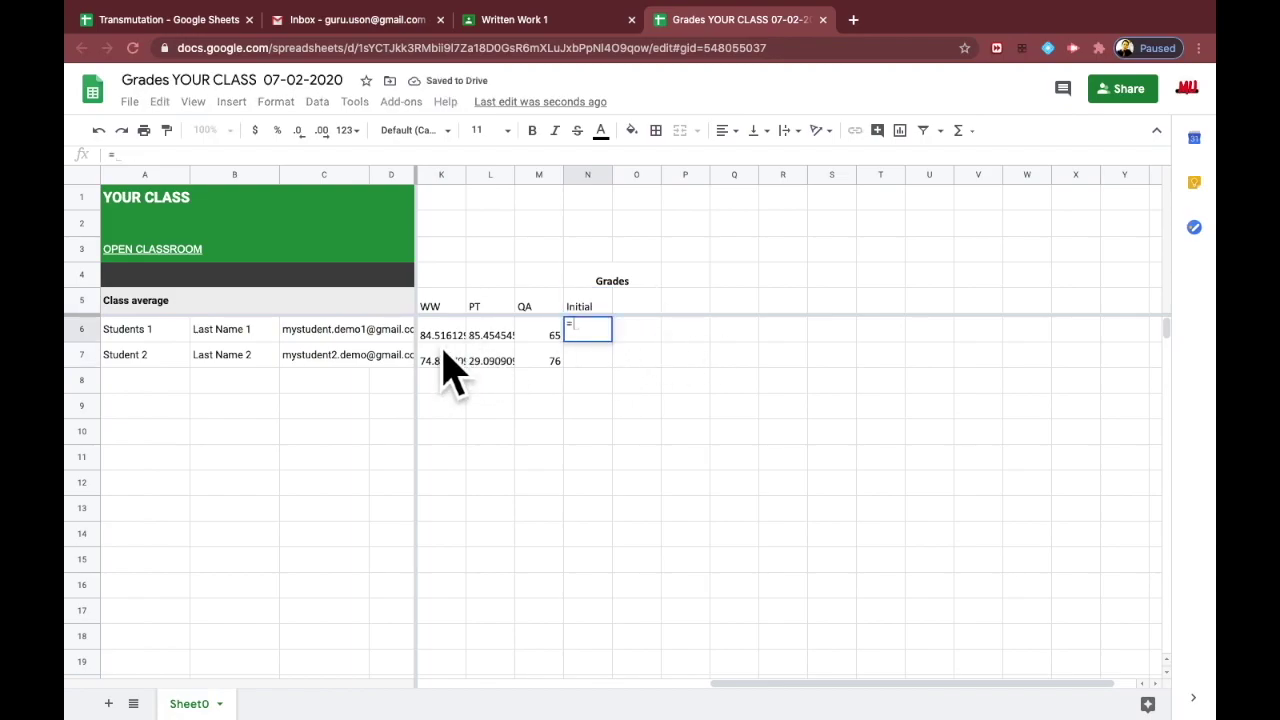
click(447, 337)
text(*.4+)
click(491, 338)
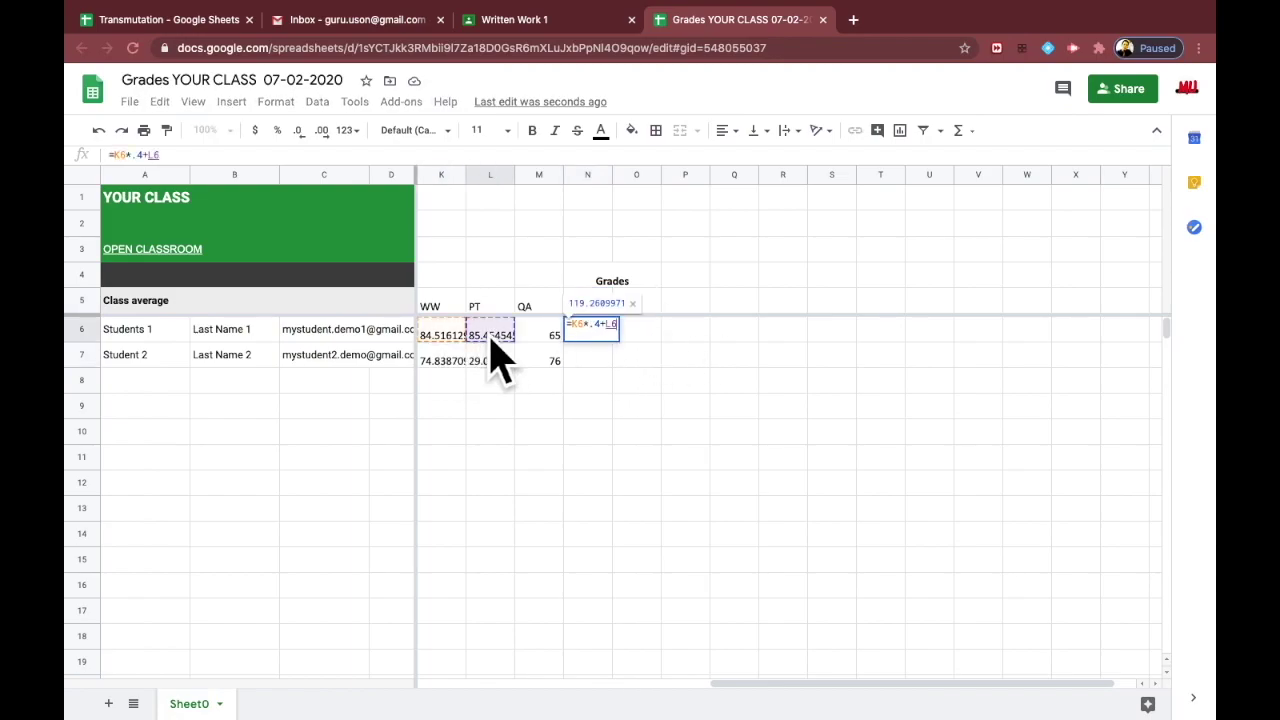
text(*.4+)
click(555, 338)
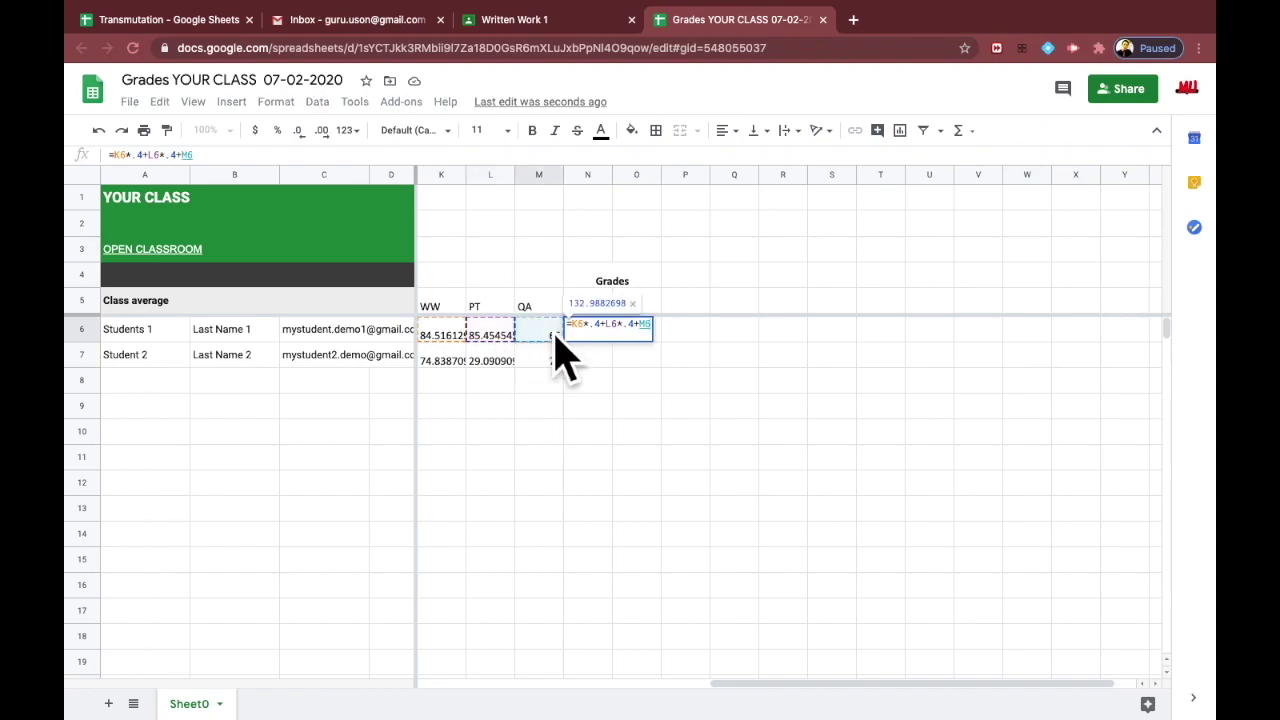
text(*.2)
key(Return)
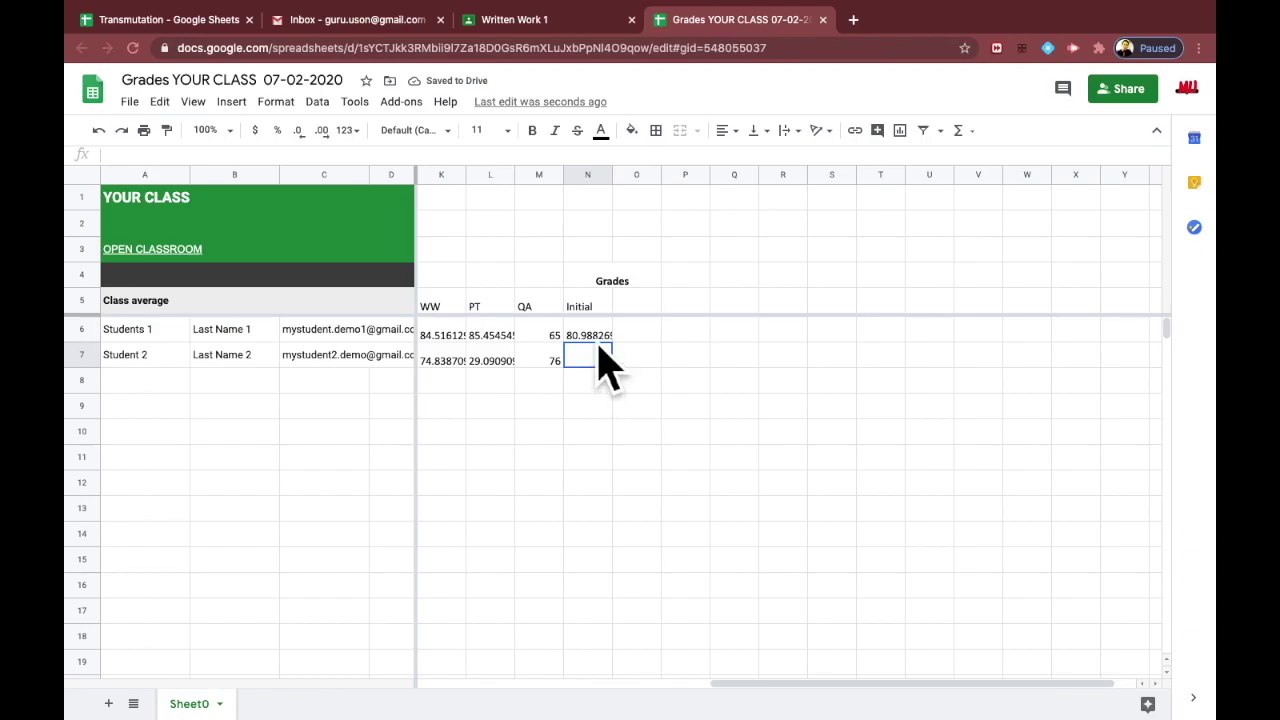
Copy the N6 initial grade formula into N7 for the second student
click(598, 344)
right_click(599, 345)
click(648, 212)
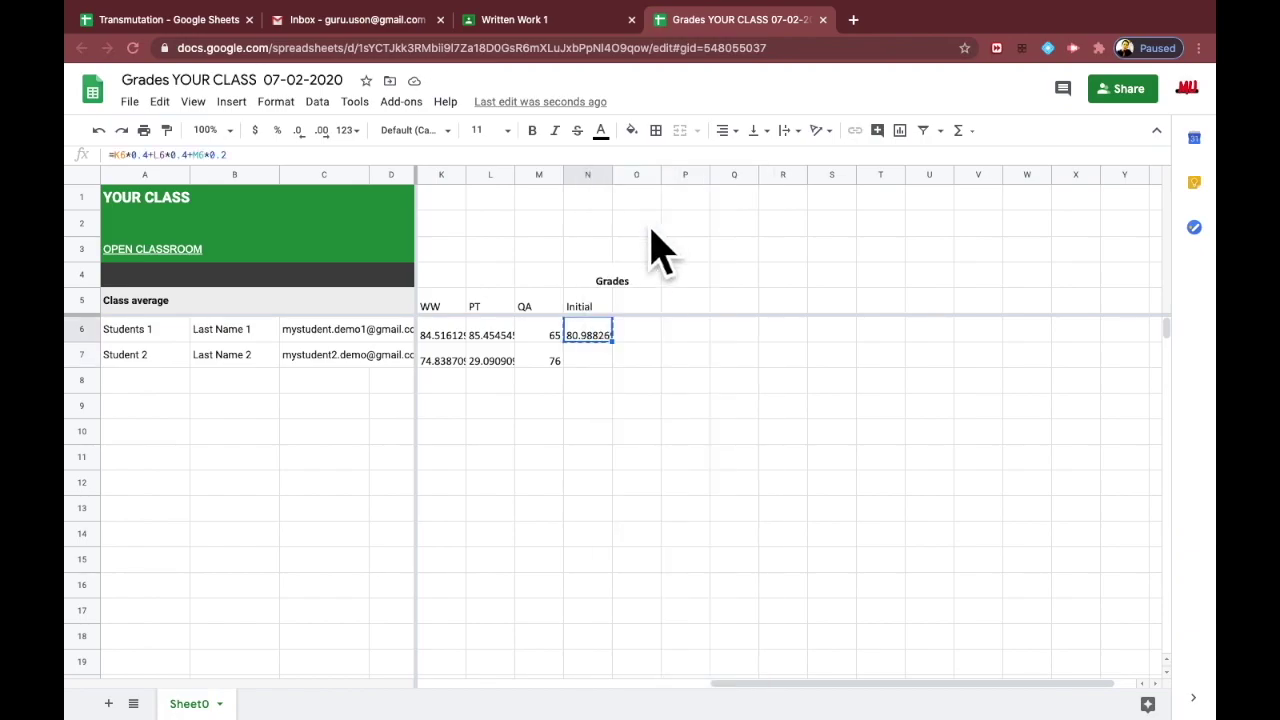
click(599, 364)
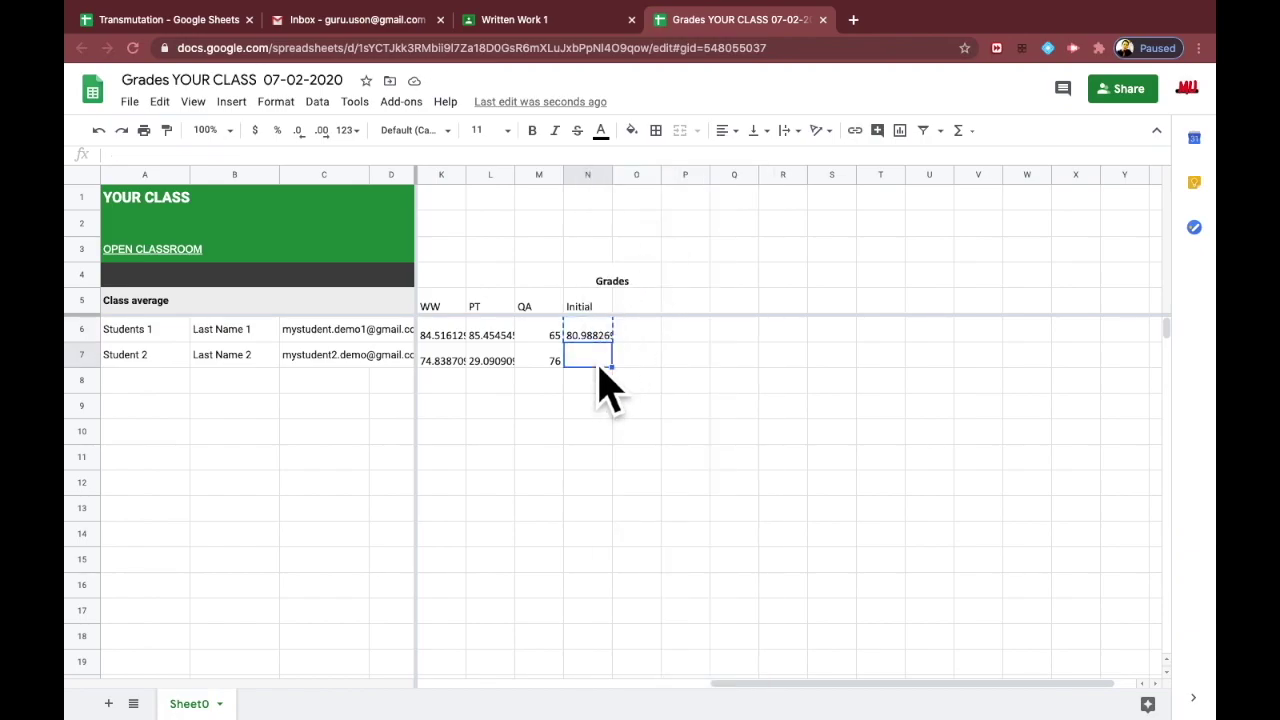
right_click(598, 366)
click(650, 196)
Round N6:N7 to two decimals, showing 80.99 and 56.77
click(588, 460)
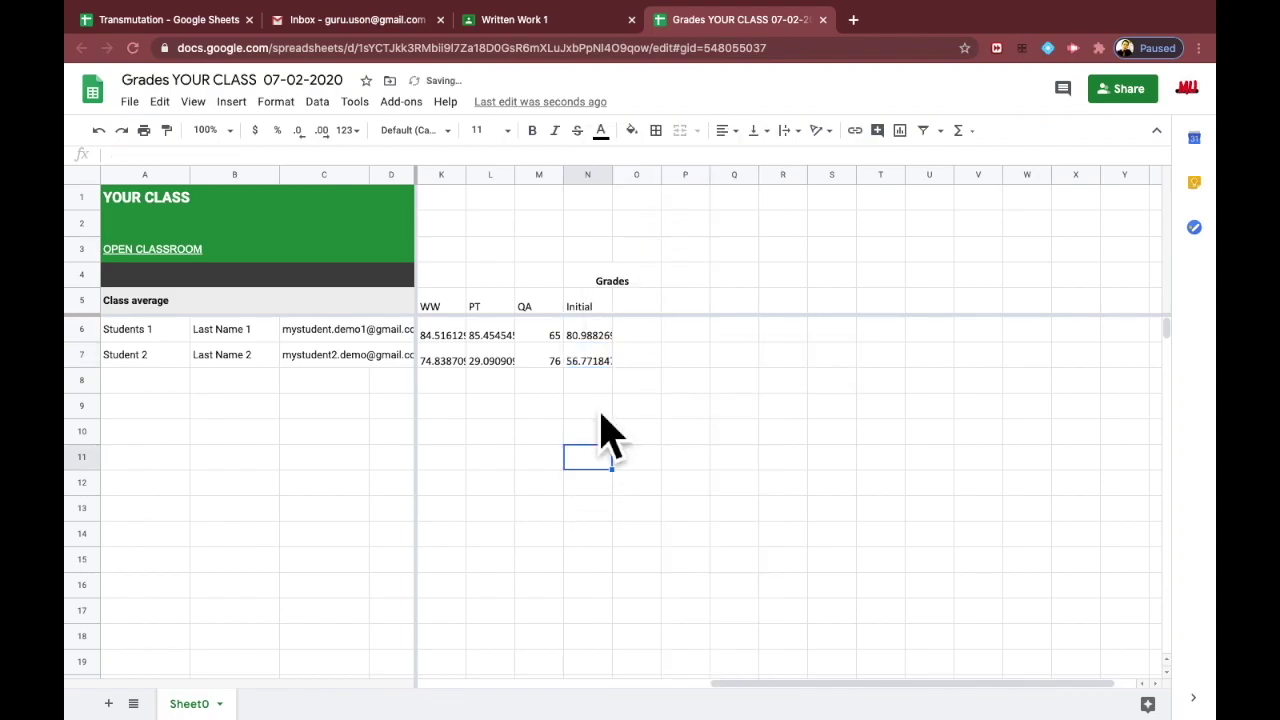
drag(600, 338, 606, 362)
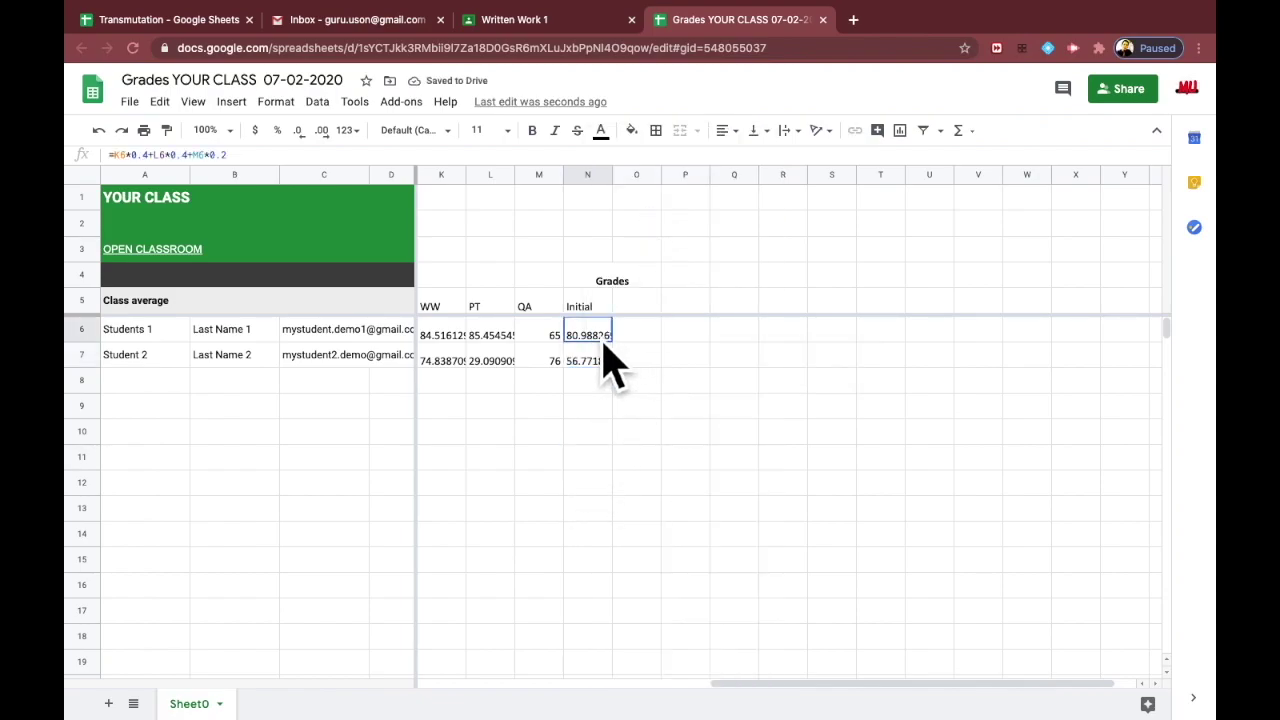
click(306, 146)
click(306, 146)
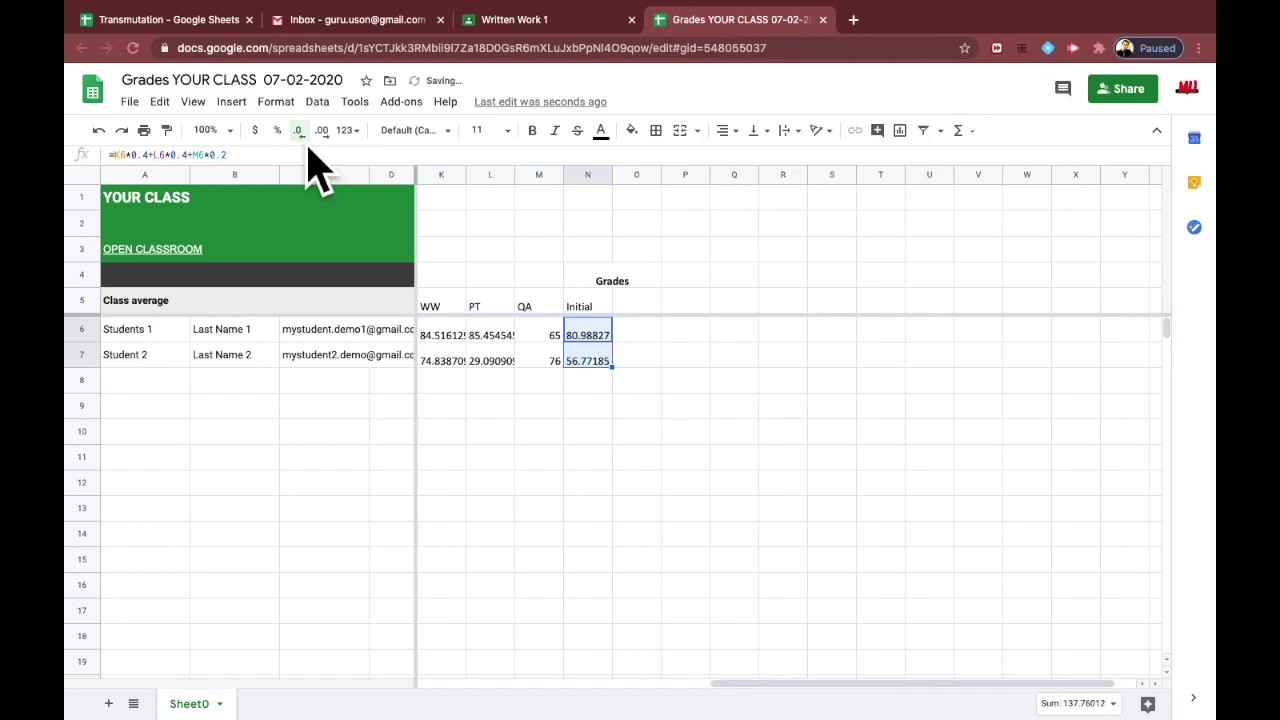
click(307, 147)
click(307, 147)
click(307, 147)
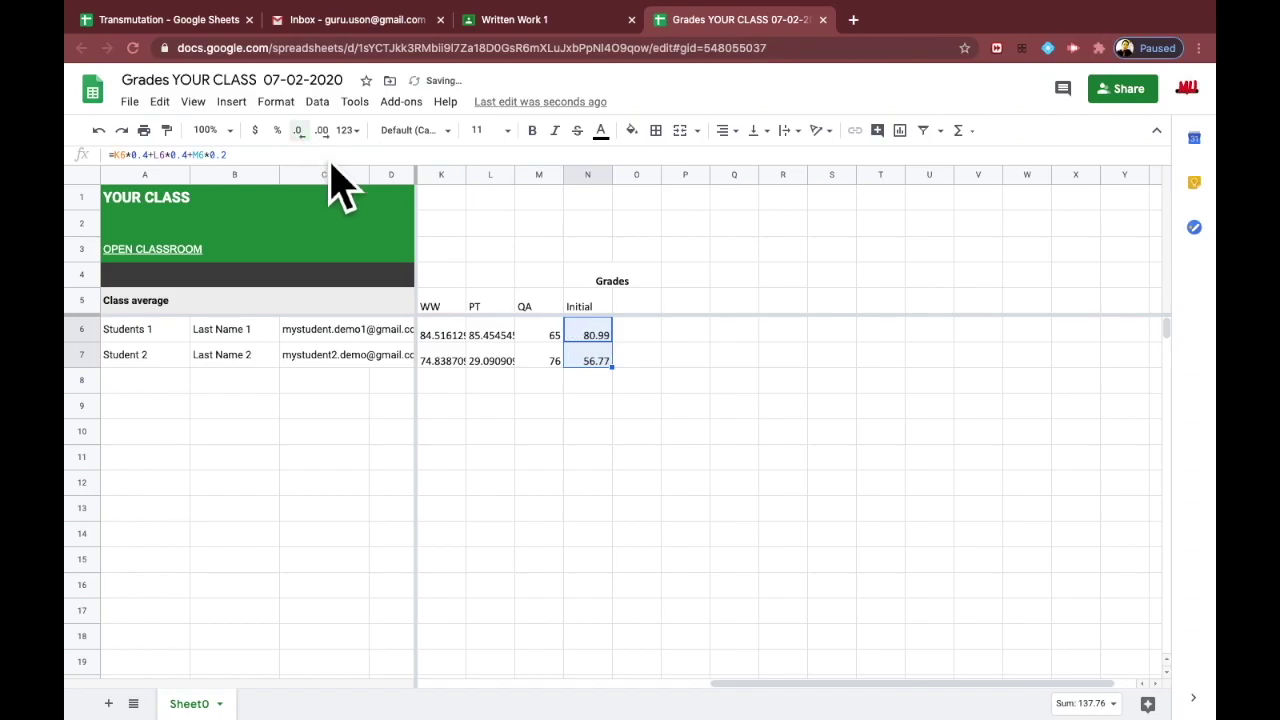
click(590, 437)
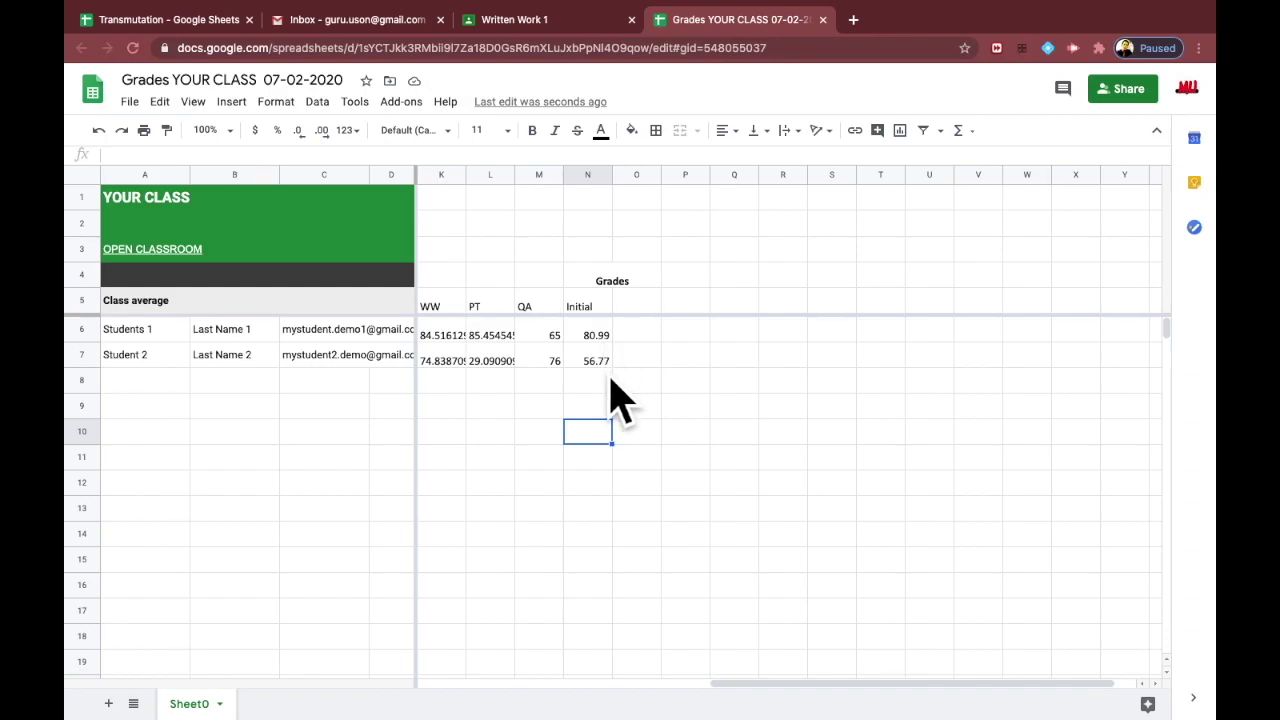
click(591, 310)
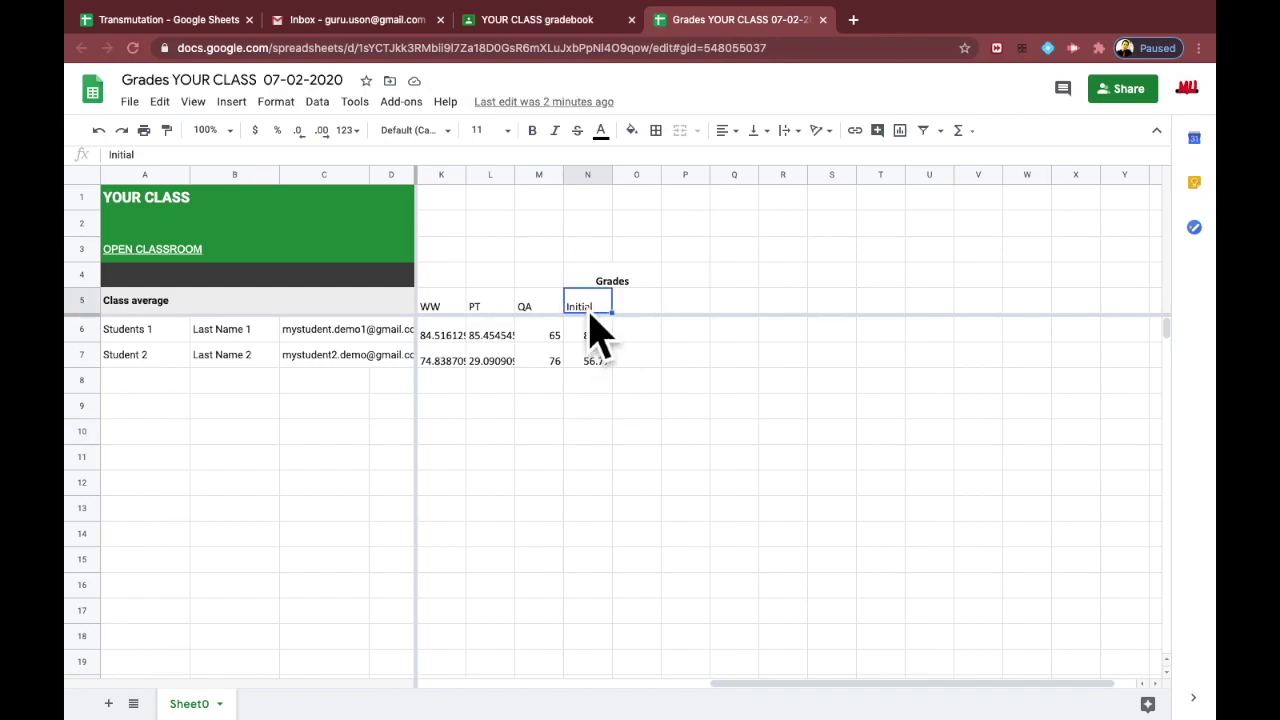
In the Transmutation sheet, review B1's LOOKUP formula and change A1 to 63.4, which transmutes to 77
click(213, 50)
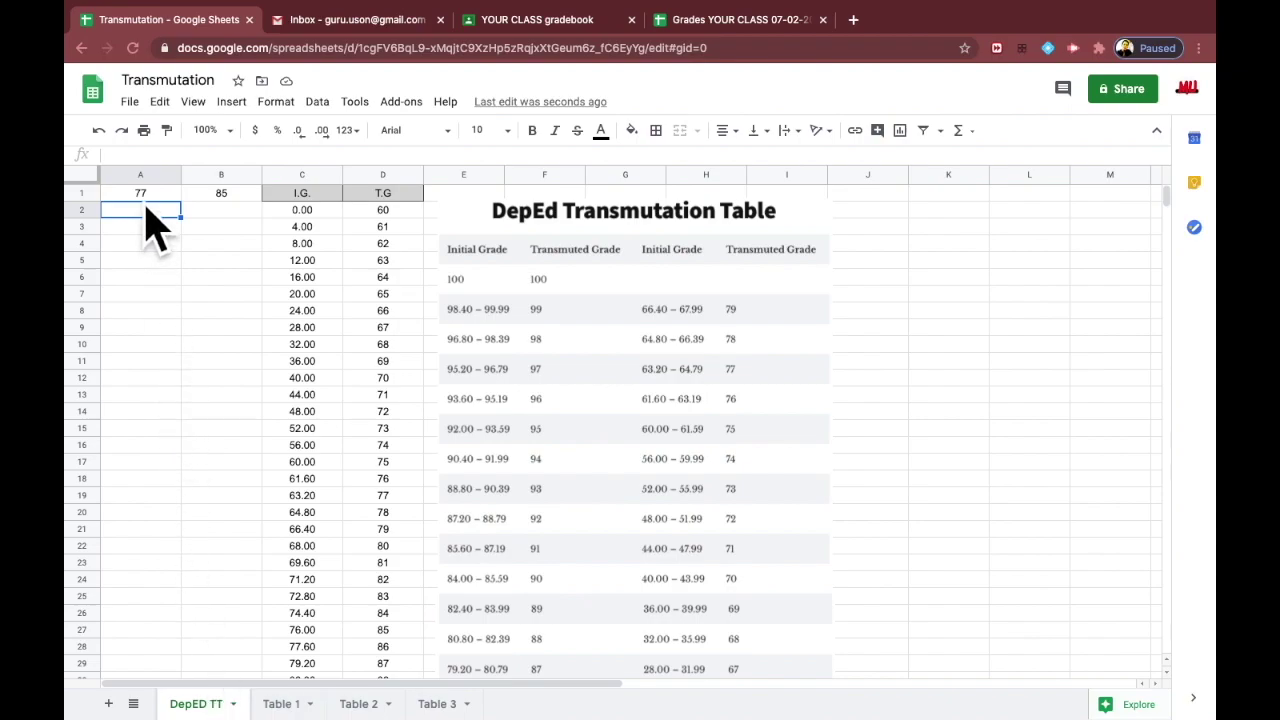
click(222, 197)
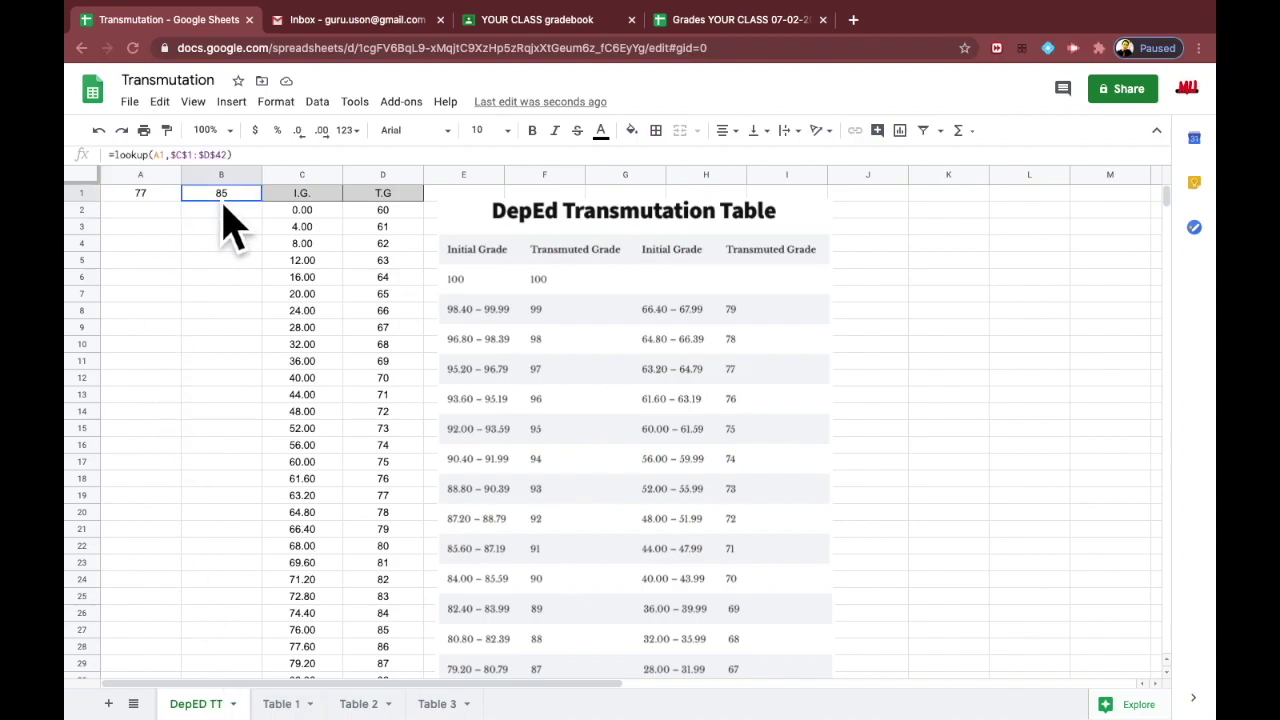
click(166, 197)
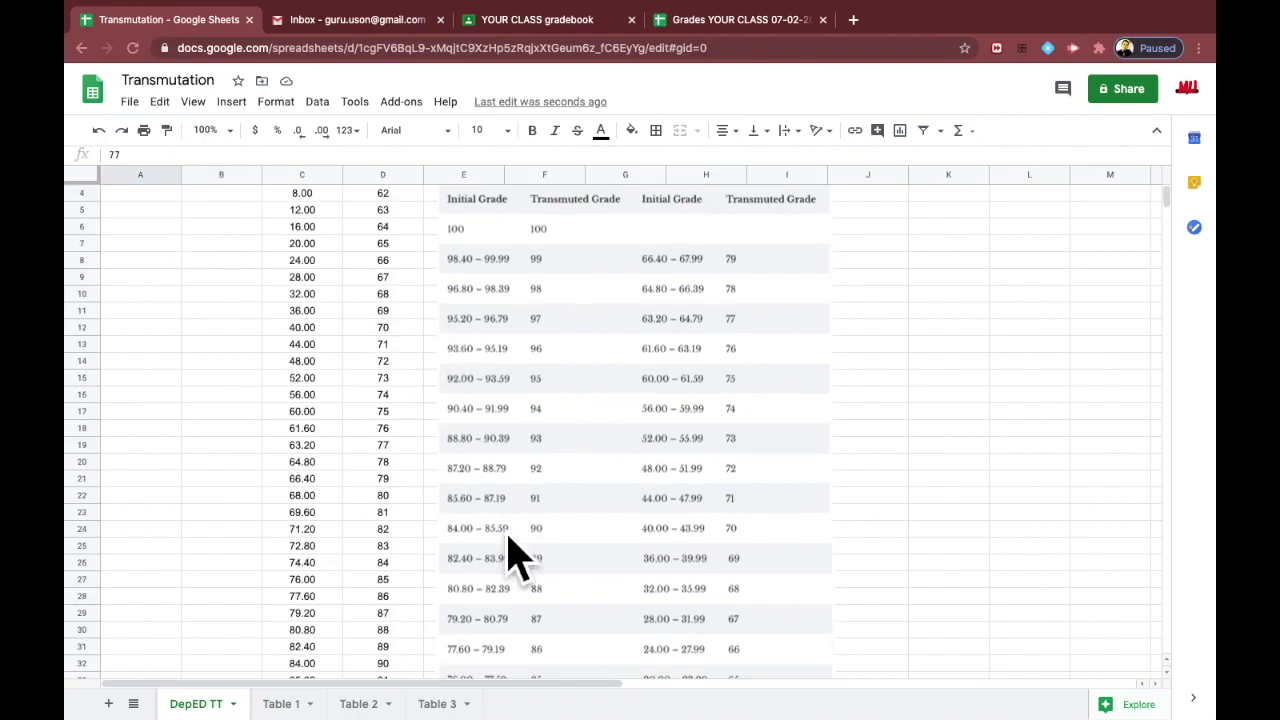
scroll(515, 555, down, 1)
scroll(490, 670, down, 1)
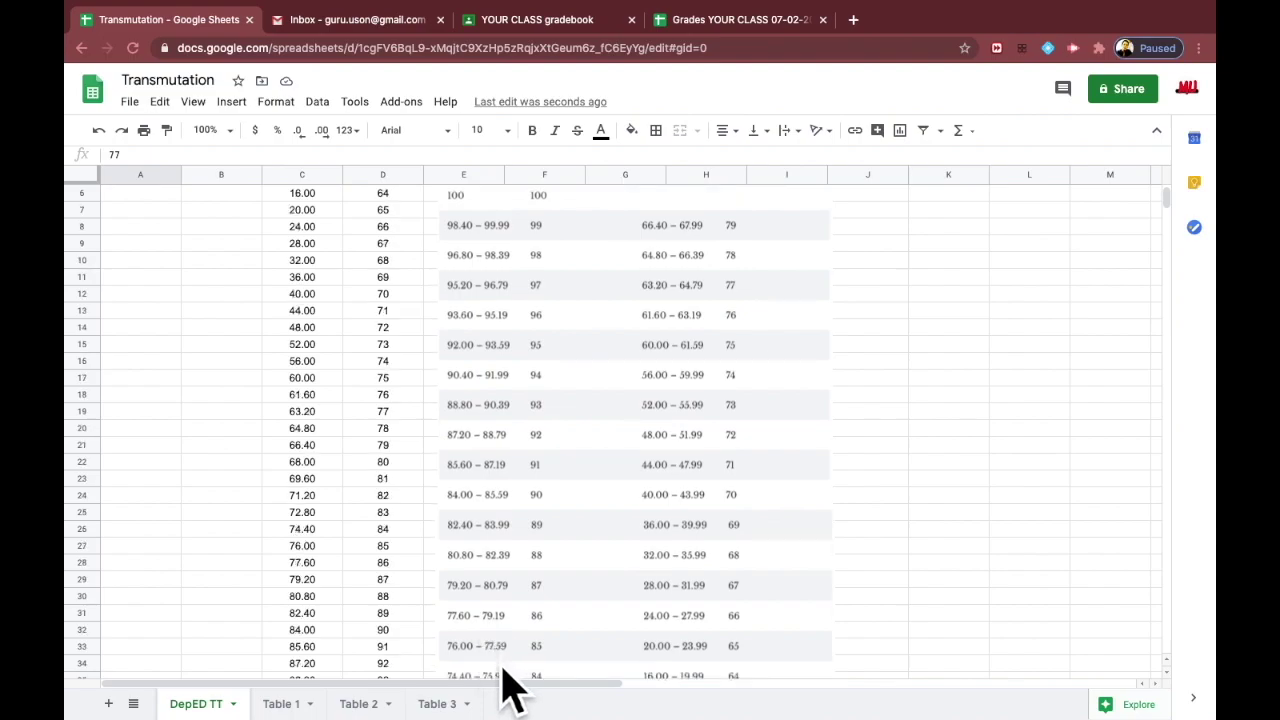
scroll(505, 685, up, 5)
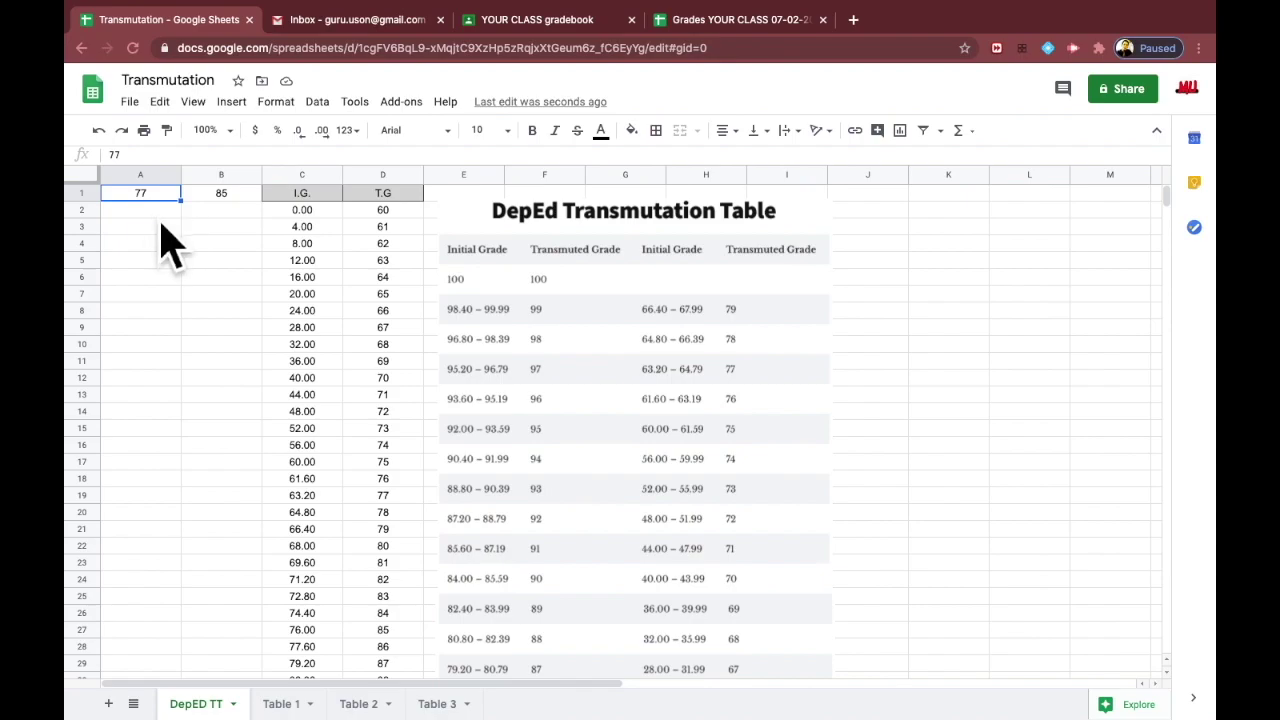
text(63.4)
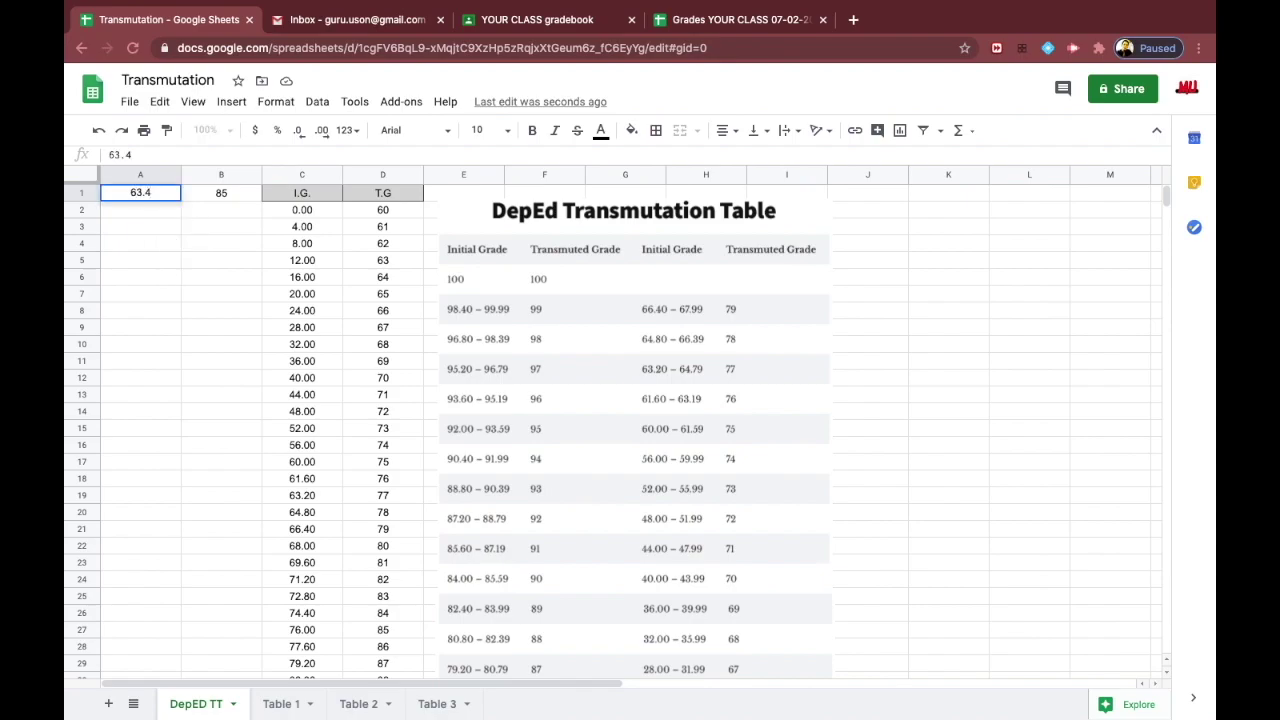
key(Return)
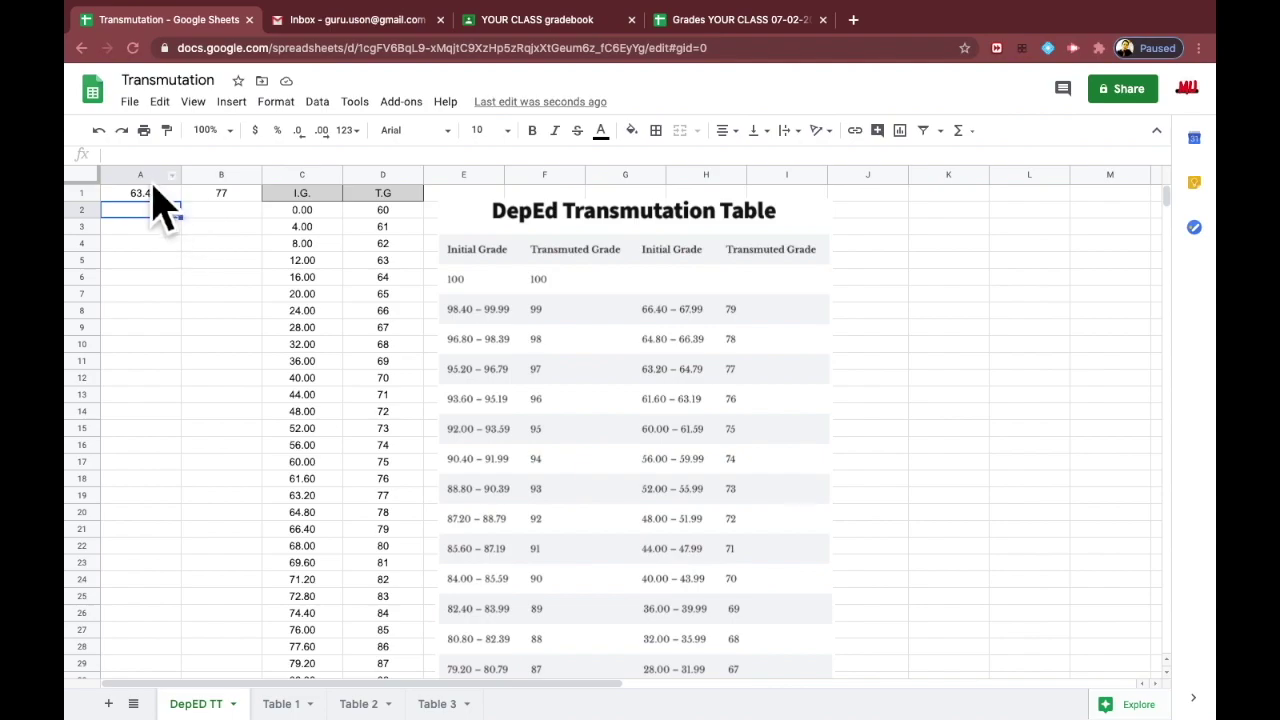
click(160, 176)
Copy Transmutation columns A–D into a new Sheet1 of Grades YOUR CLASS
key(shift+Right)
key(shift+Right)
key(shift+Right)
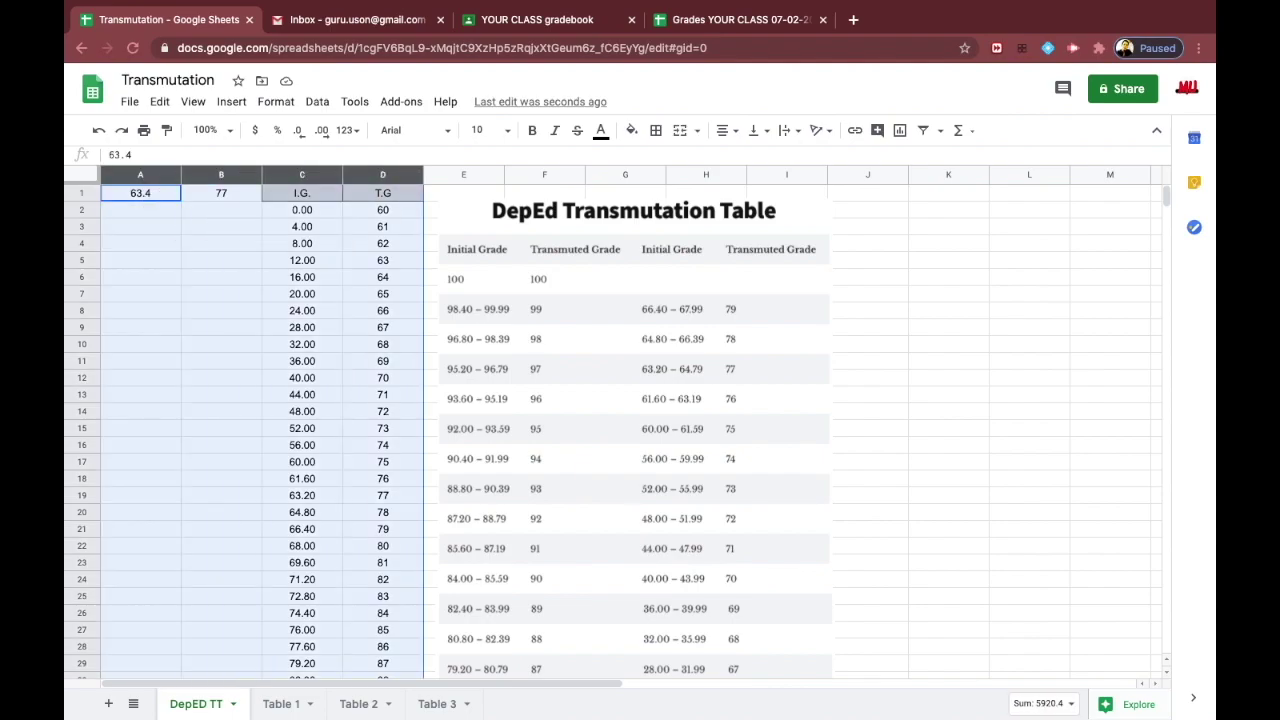
right_click(176, 252)
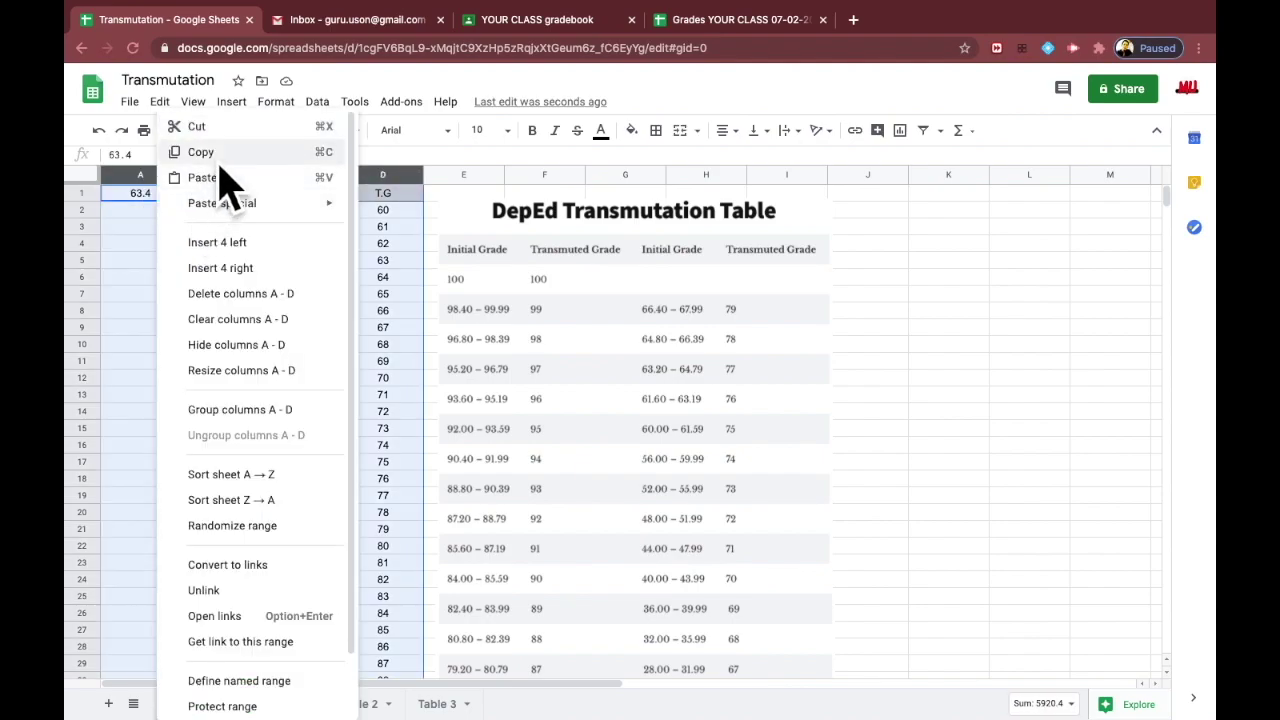
click(218, 152)
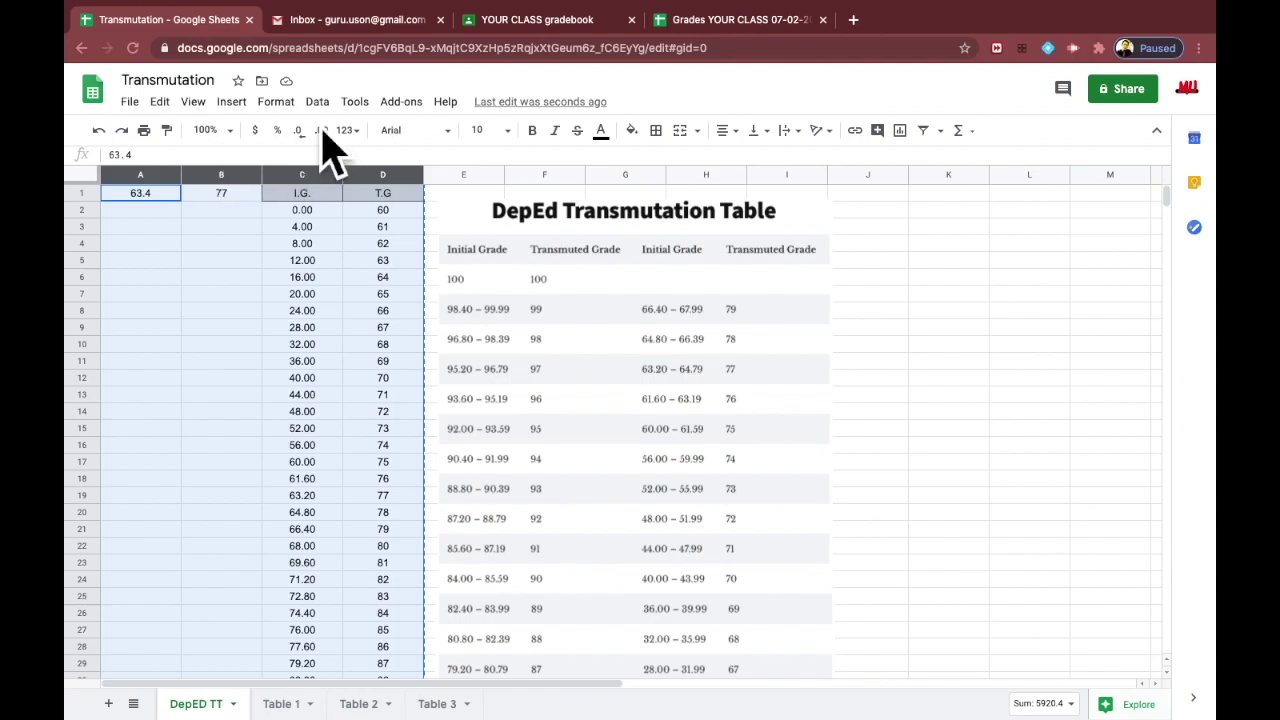
click(706, 20)
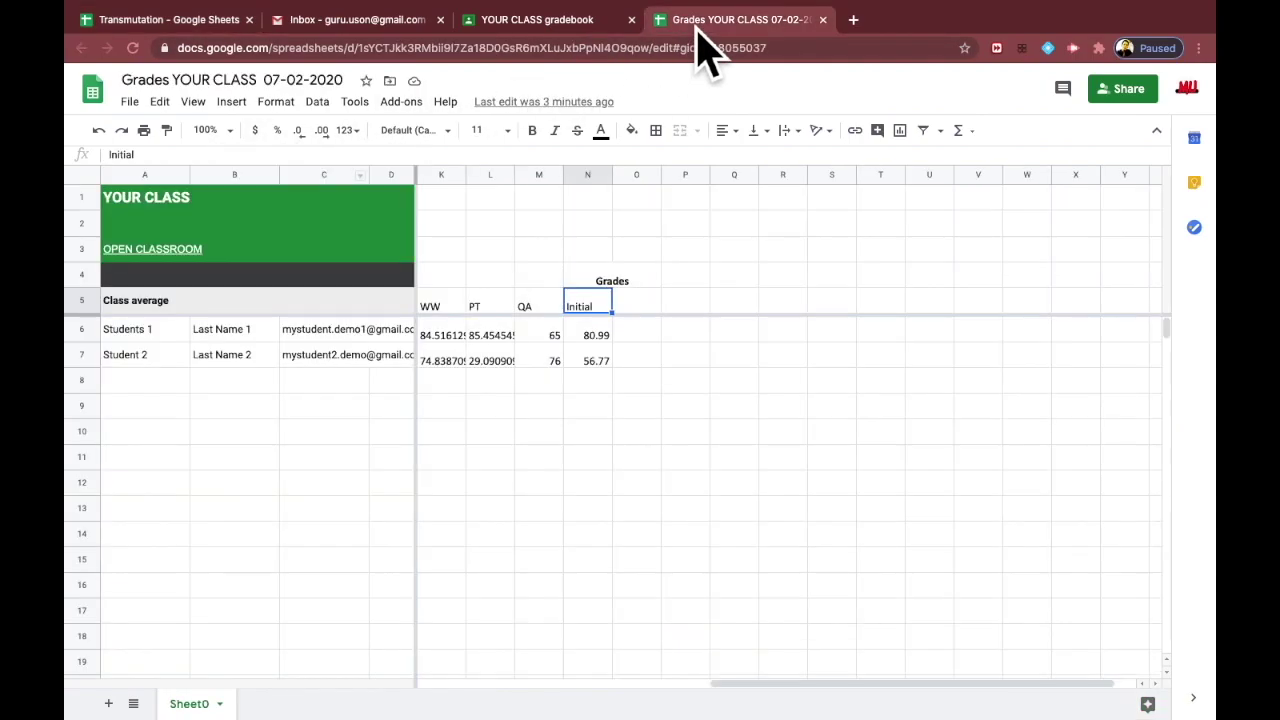
click(108, 703)
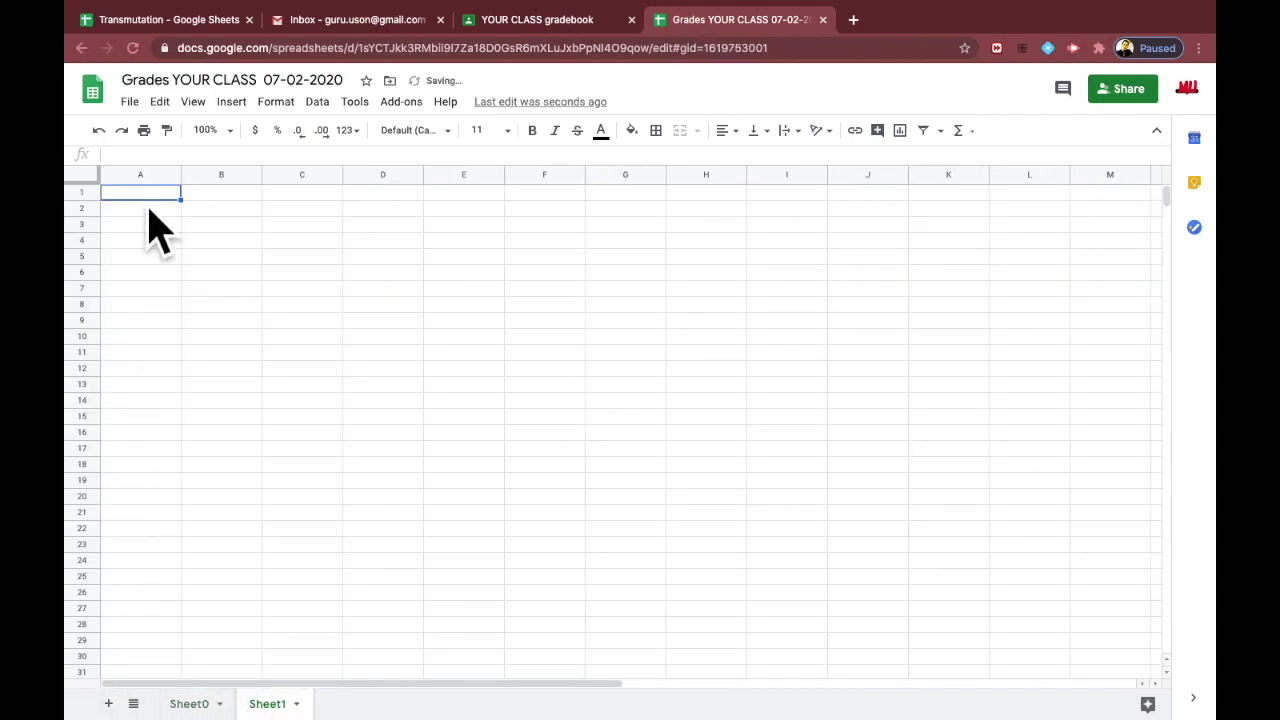
click(152, 176)
right_click(134, 176)
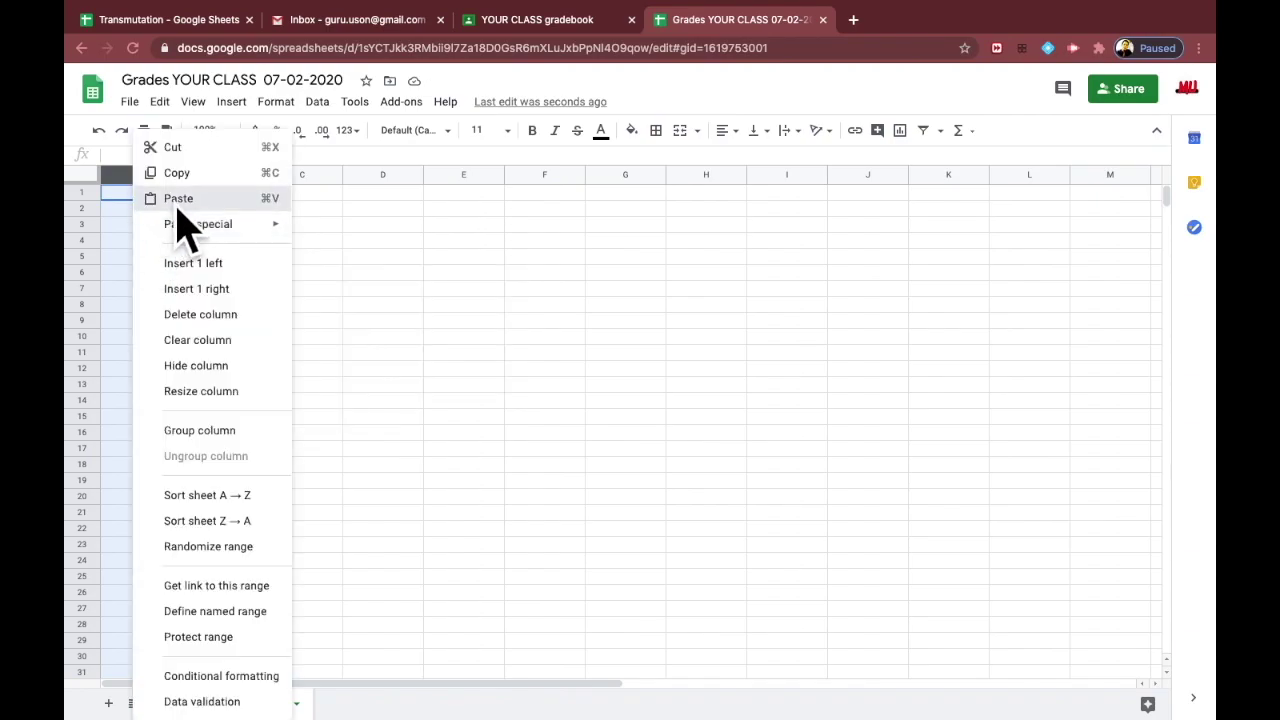
click(198, 202)
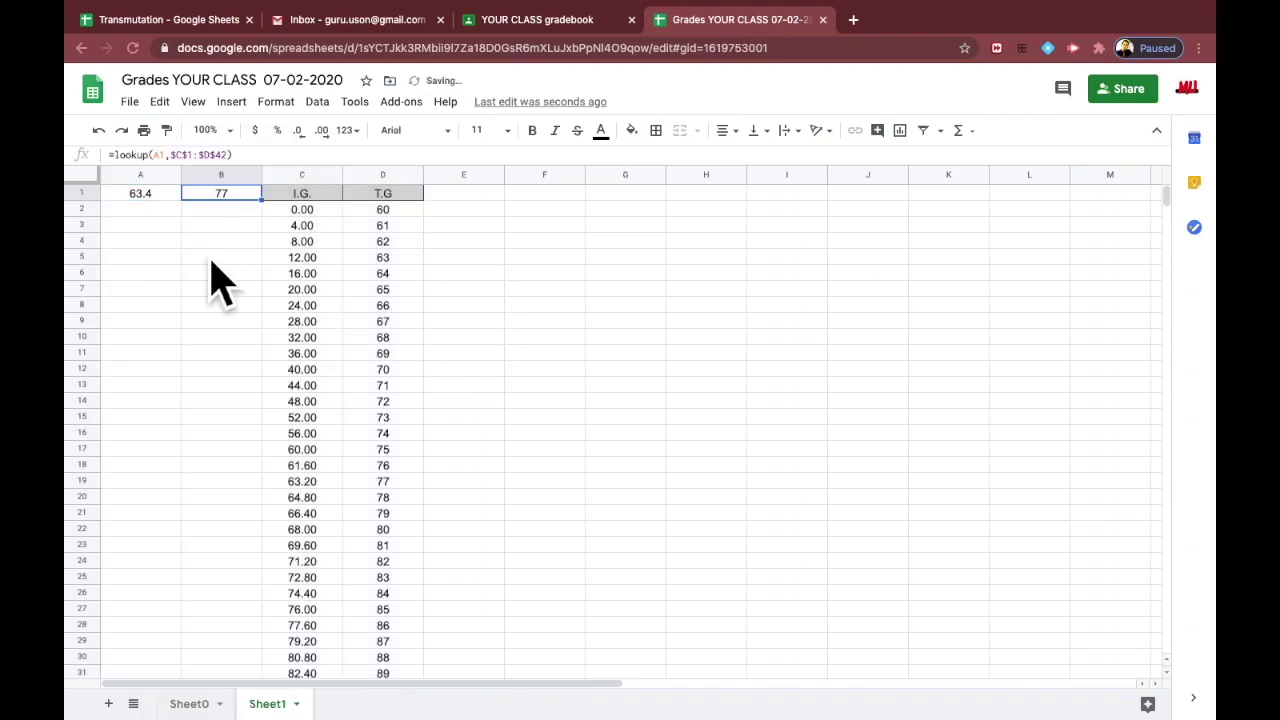
Copy Sheet1's B1 lookup formula and return to Sheet0
right_click(228, 203)
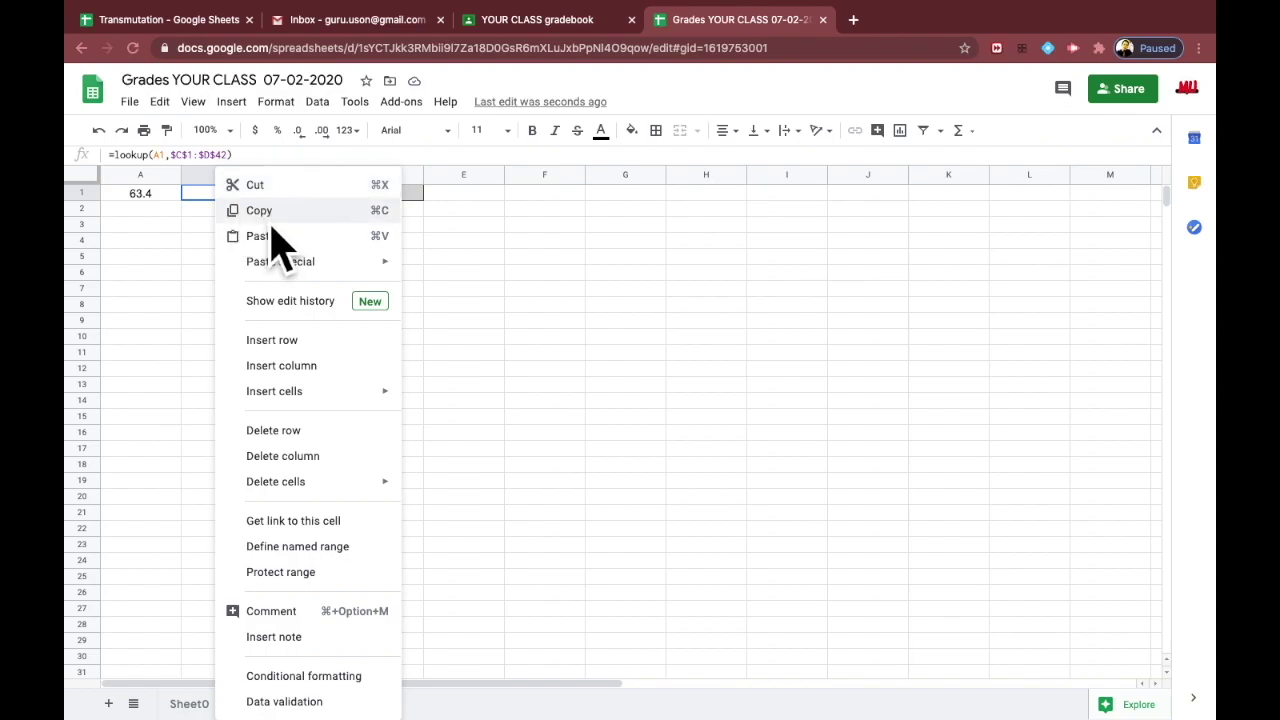
click(281, 188)
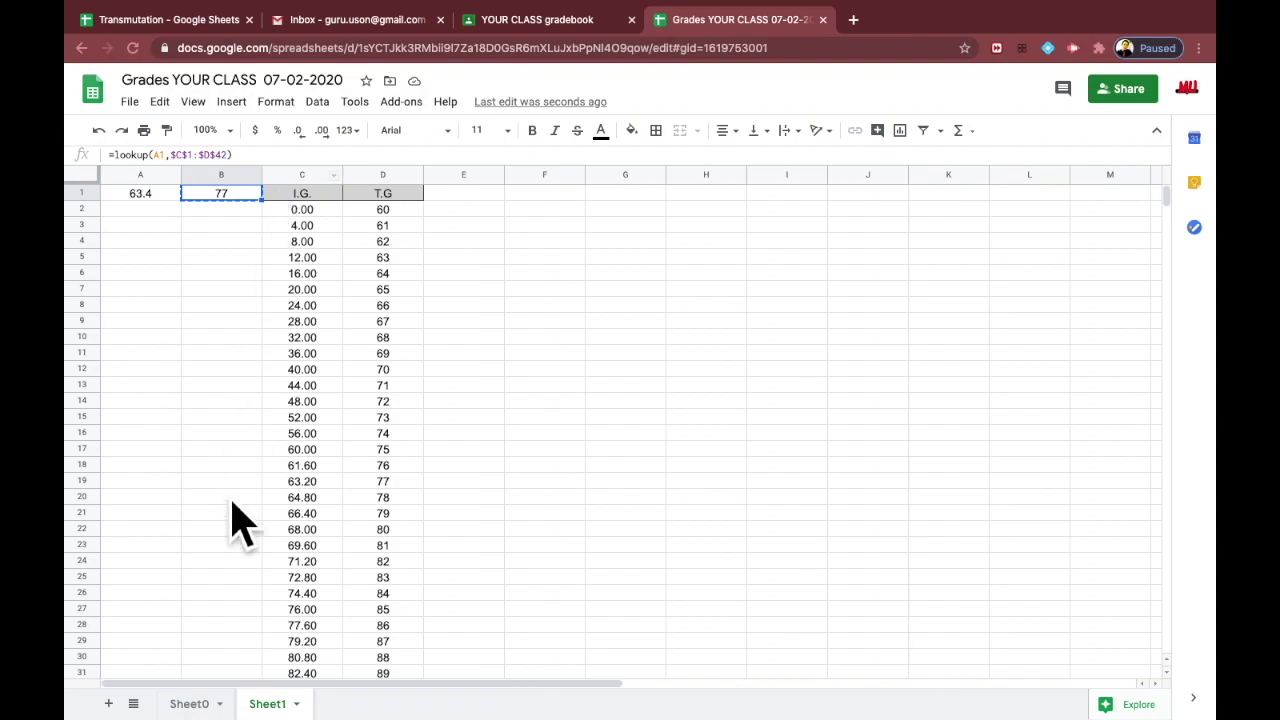
click(203, 706)
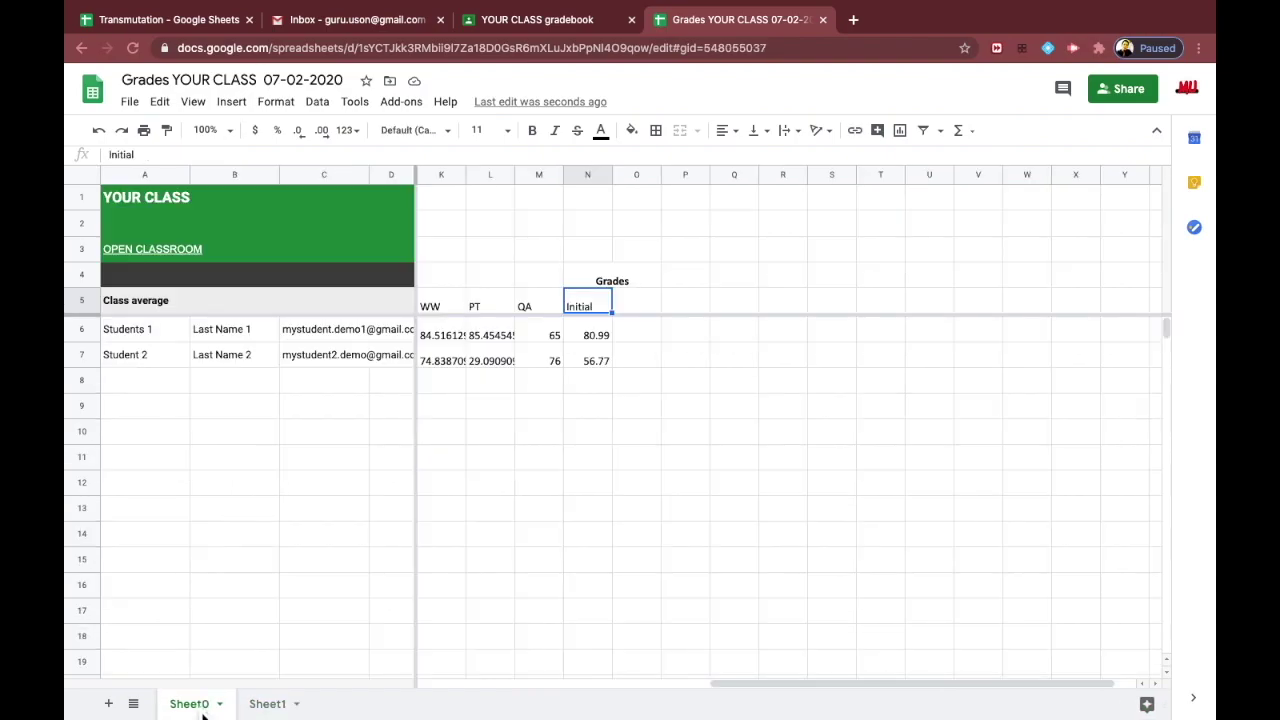
Paste the lookup formula into O6 and make N6 its lookup value, giving 88
click(643, 340)
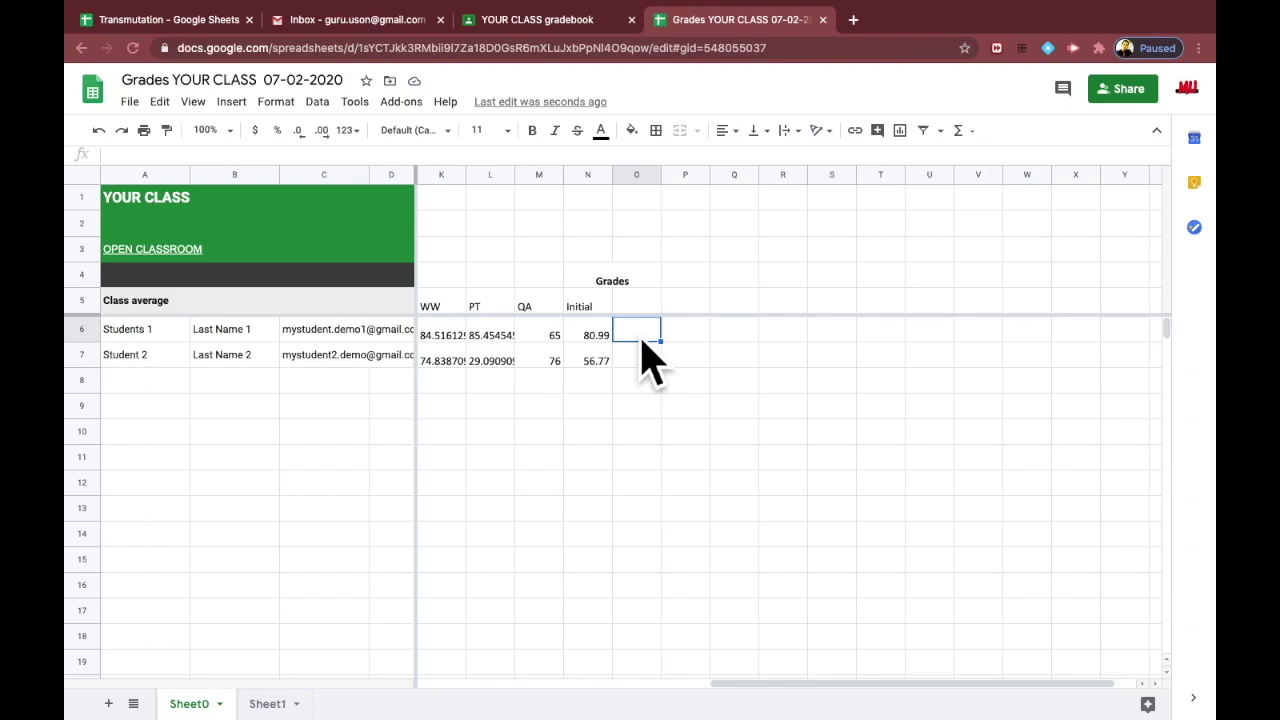
right_click(643, 340)
click(693, 194)
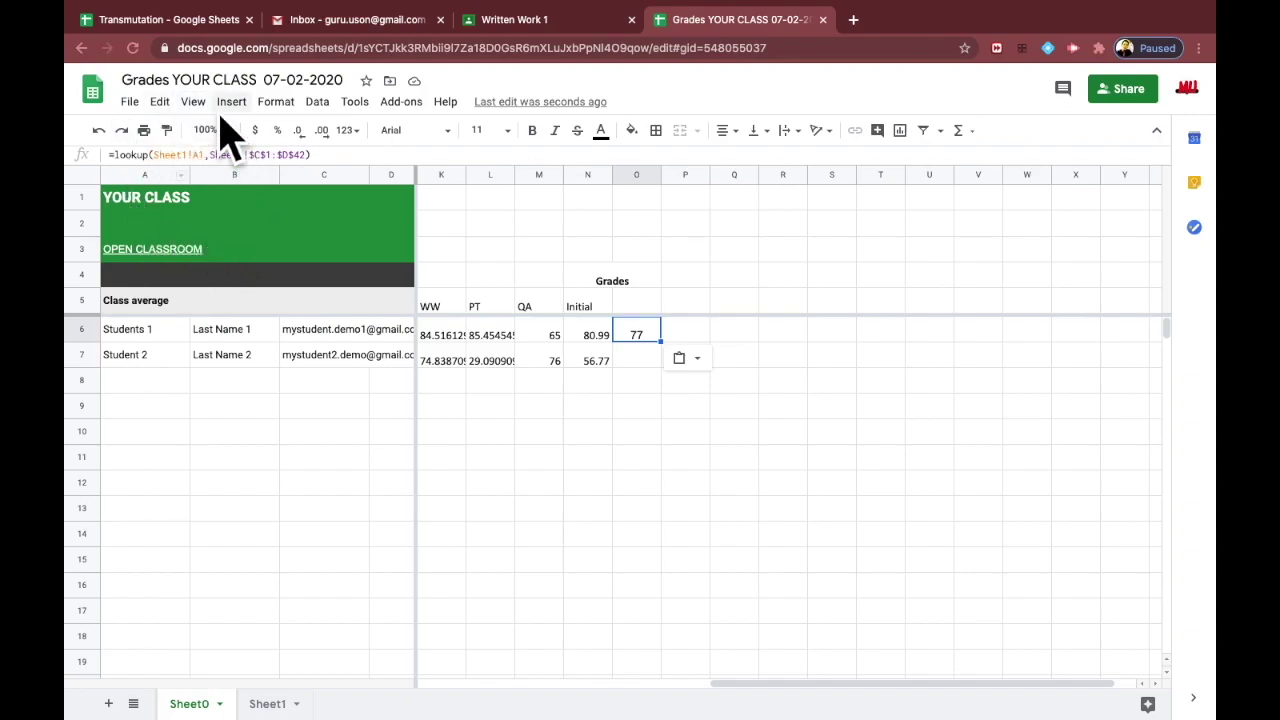
click(593, 344)
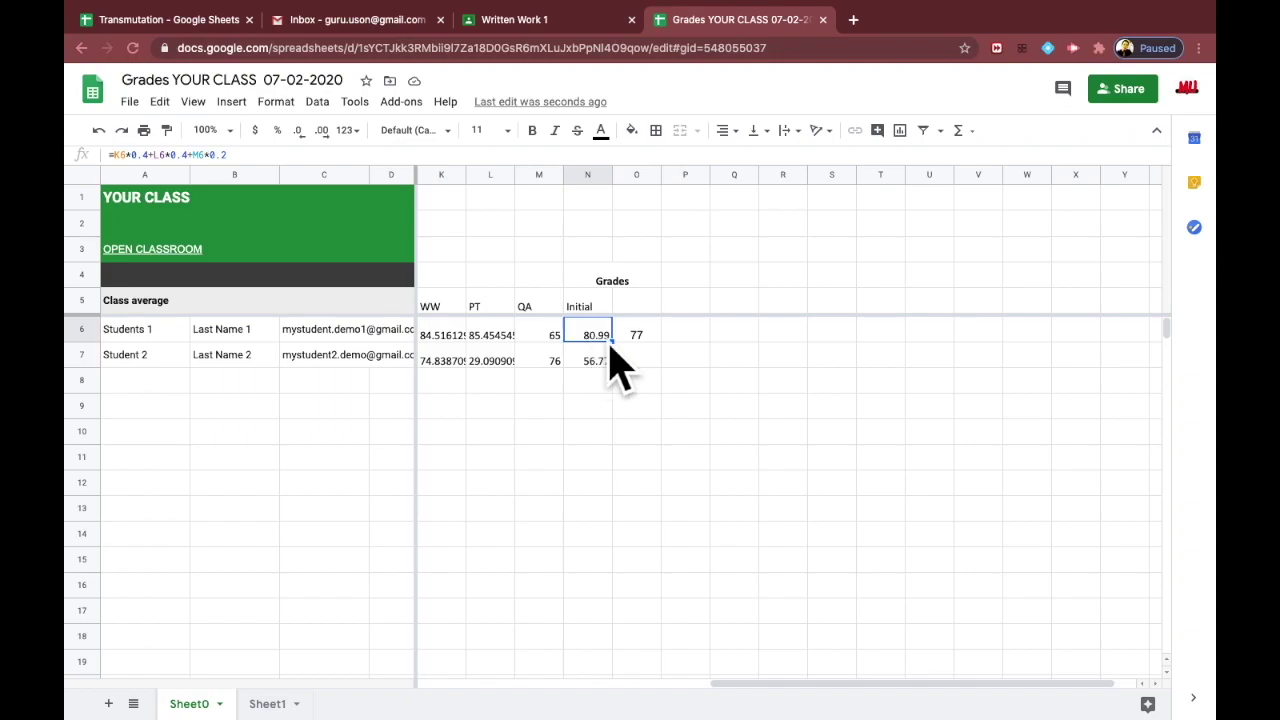
click(638, 340)
double_click(165, 155)
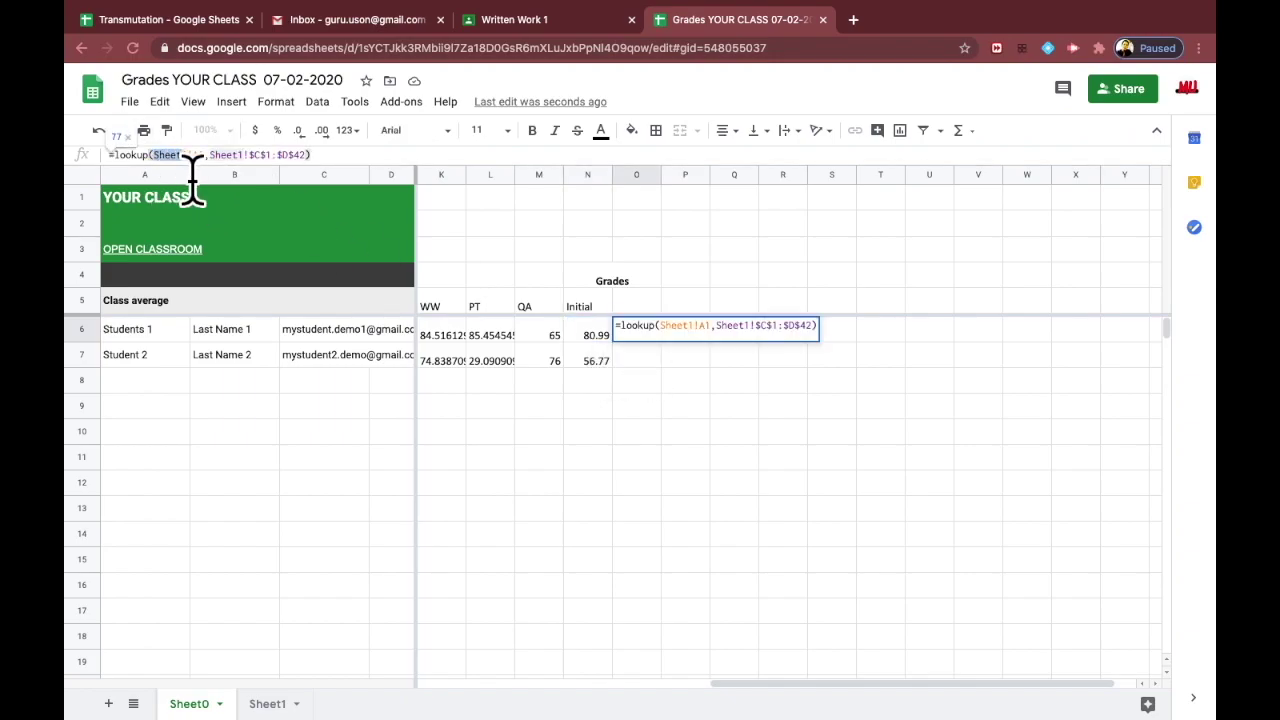
key(BackSpace)
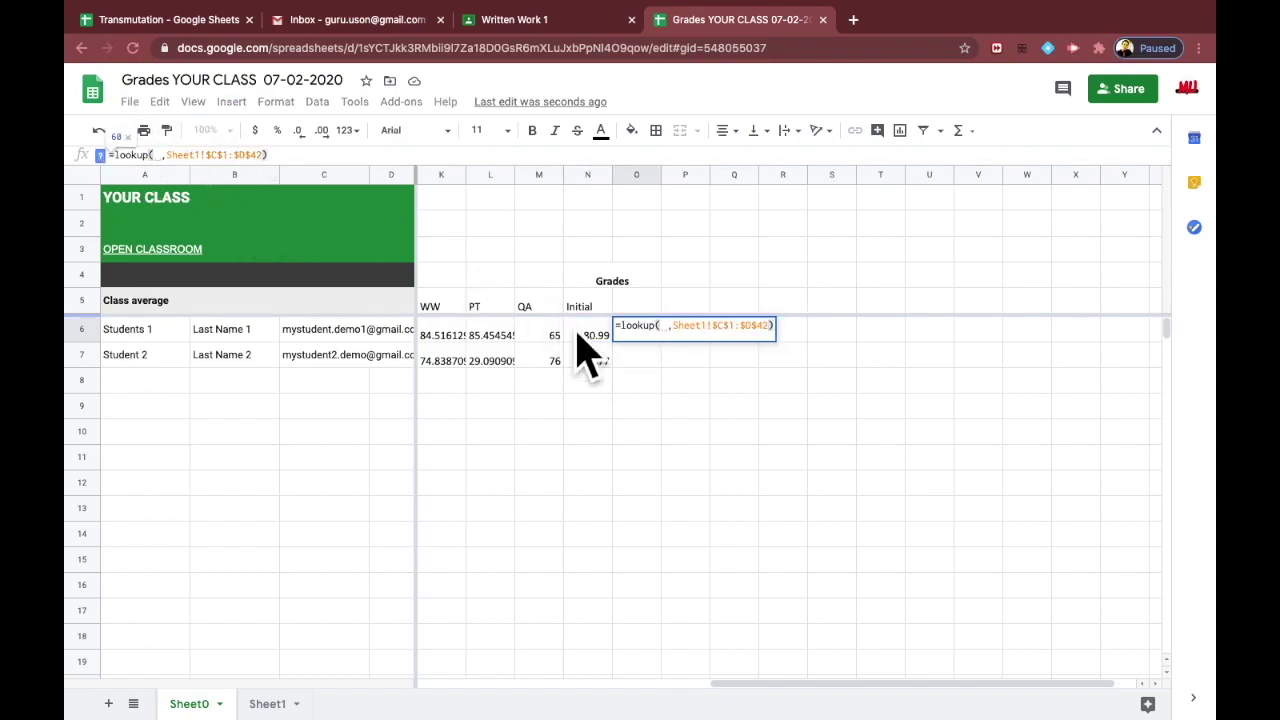
click(592, 340)
key(Return)
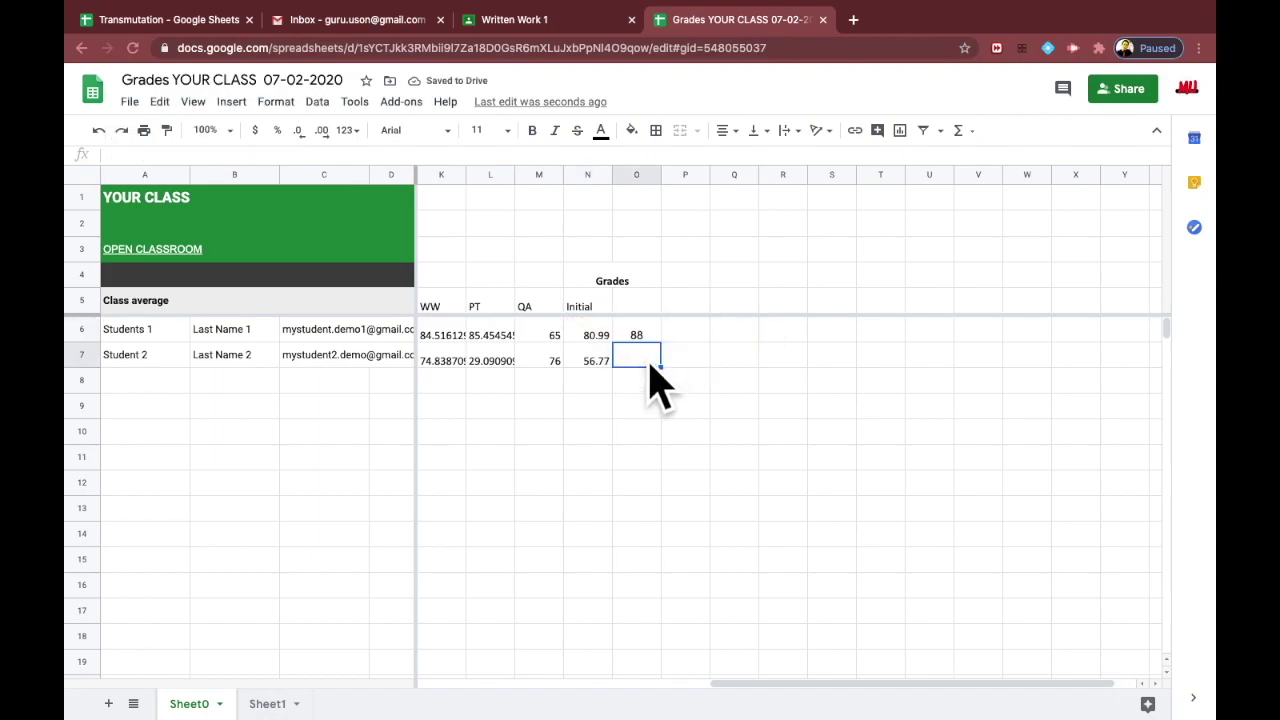
Copy the O6 lookup formula into O7, transmuting 56.77 to 74
click(645, 345)
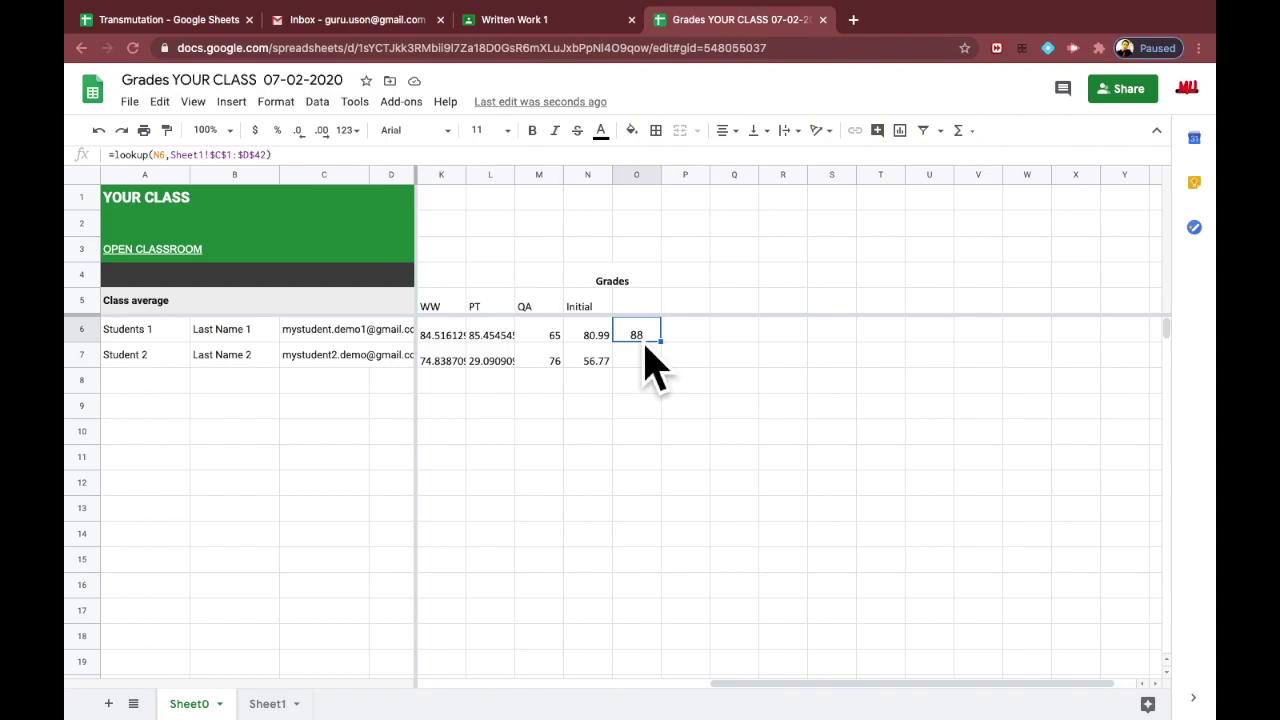
right_click(646, 347)
click(703, 212)
click(646, 366)
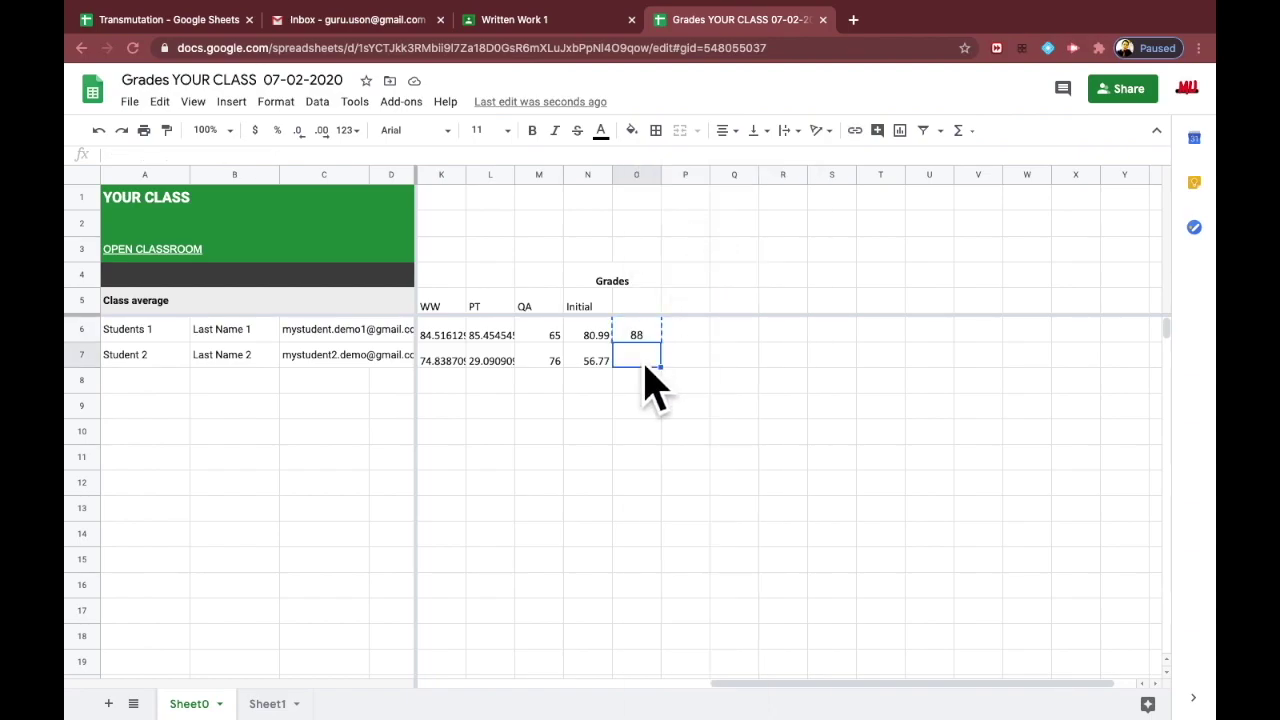
right_click(646, 366)
click(700, 205)
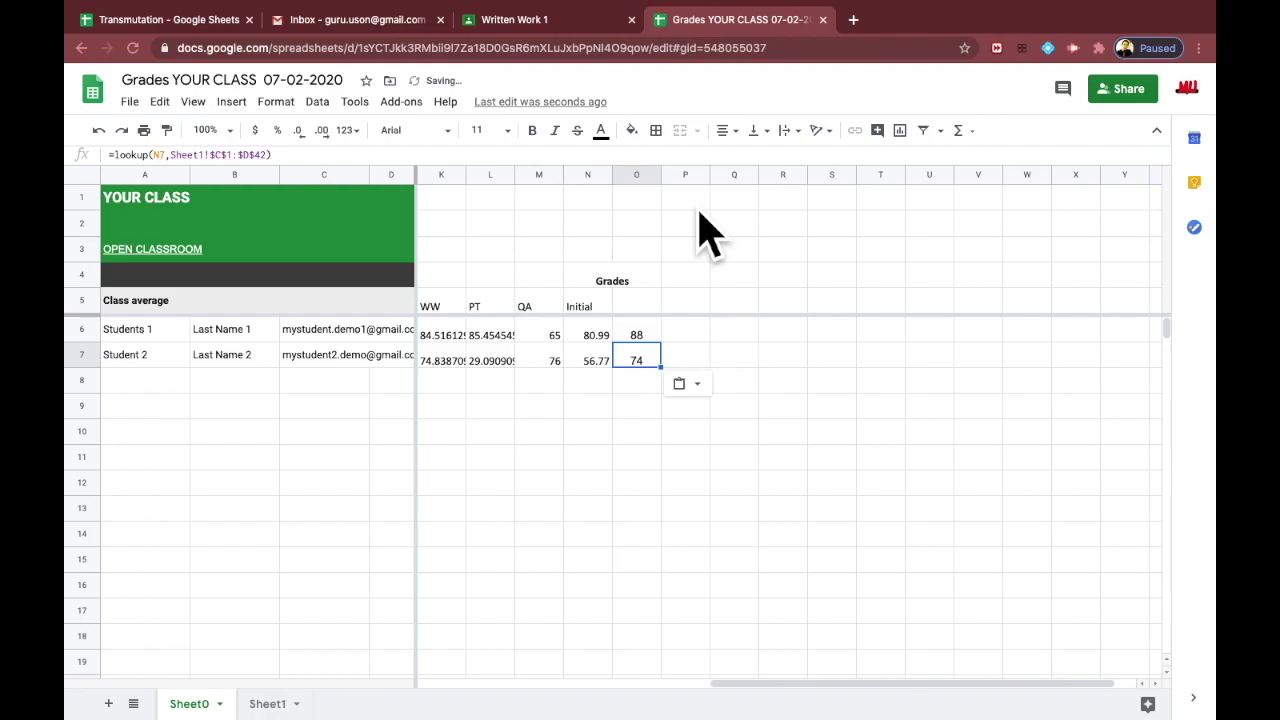
Head column O5 'TRANSMUTED' and leave the full-screen spreadsheet for the desktop
click(639, 309)
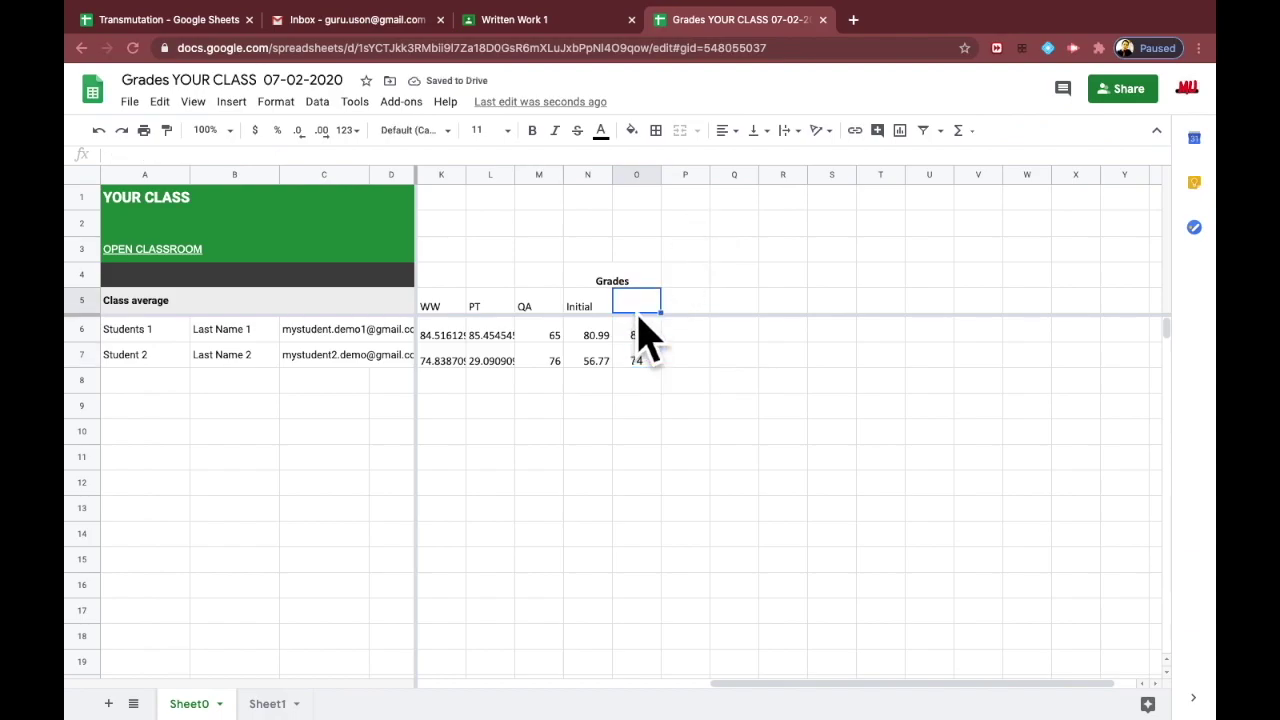
text(TRANSM)
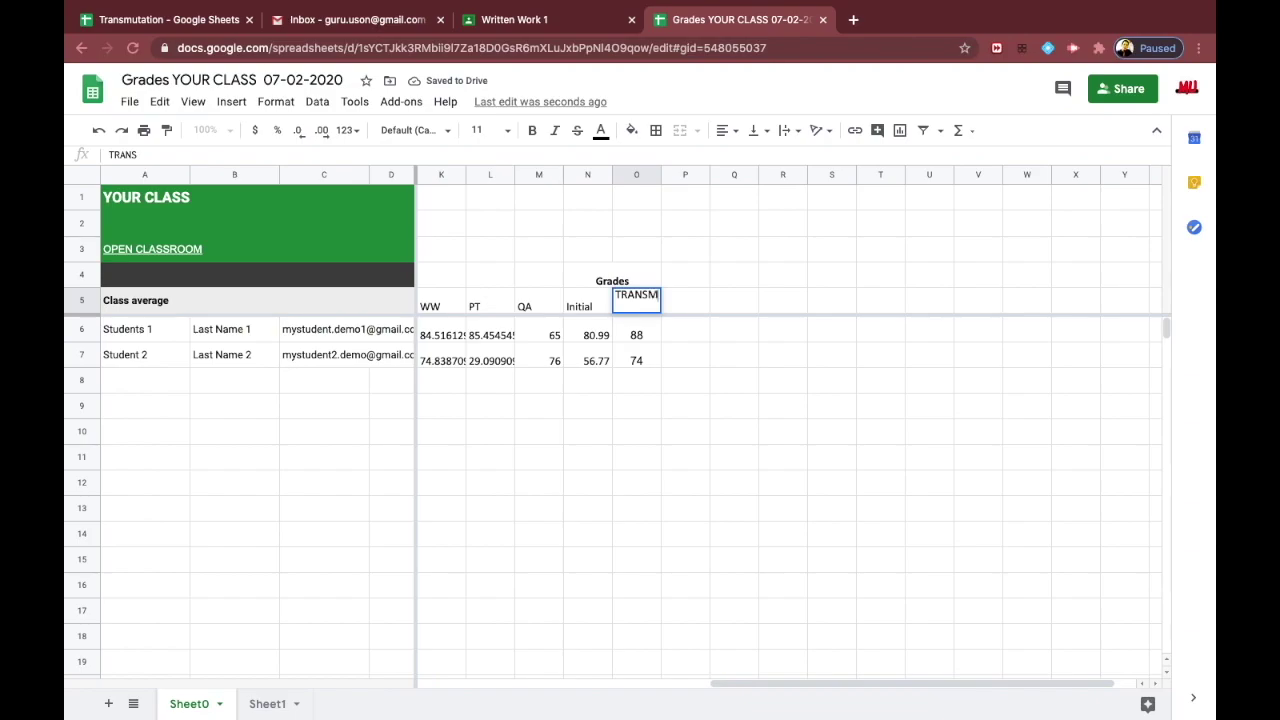
text(UTED)
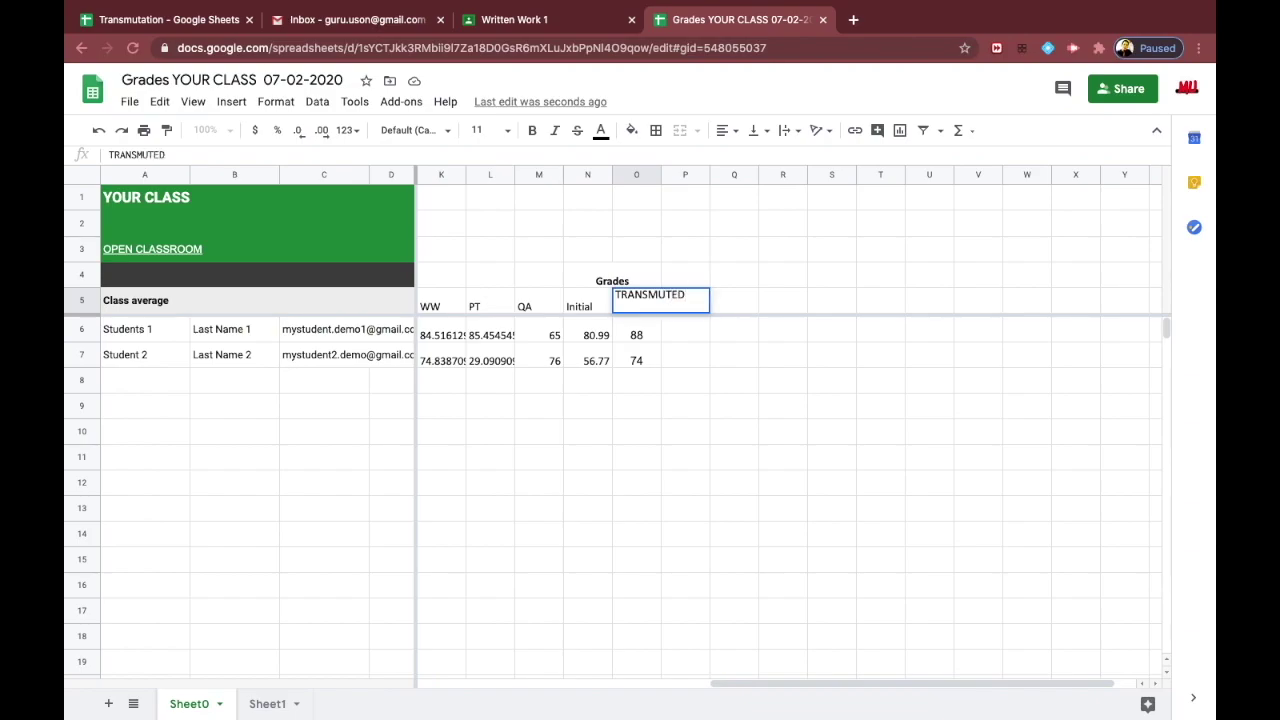
key(Return)
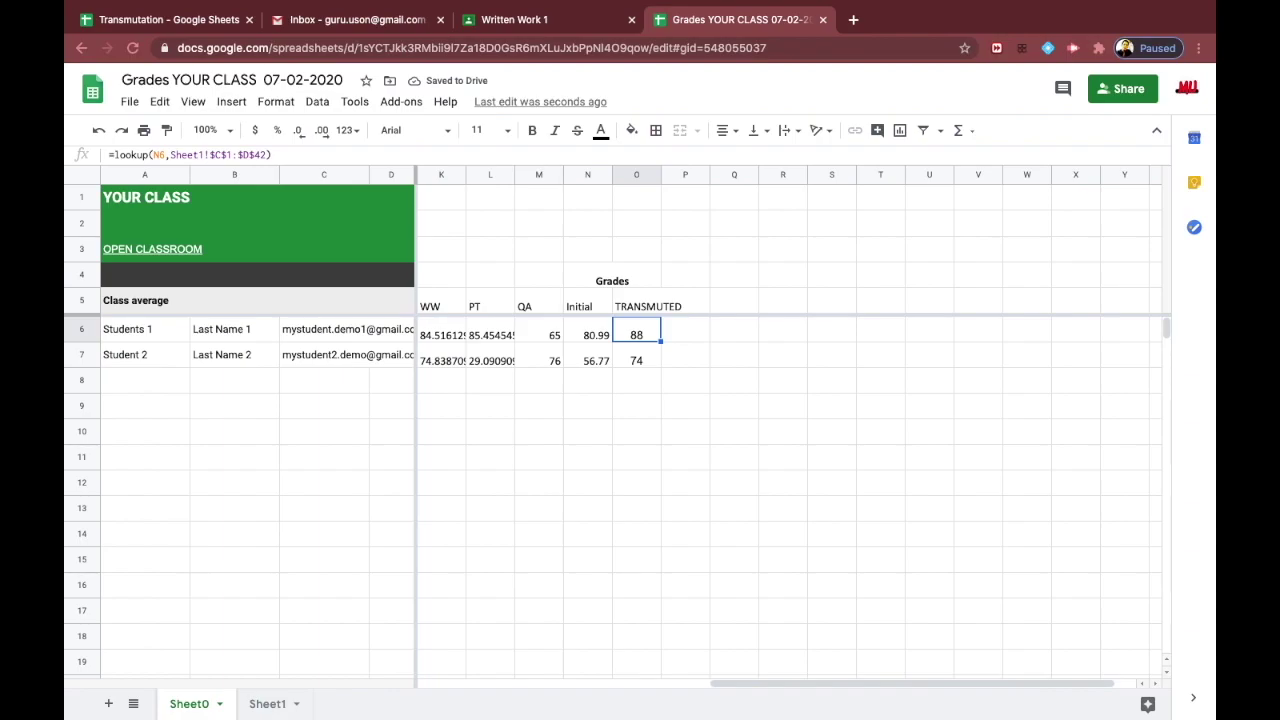
key(ctrl+Left)
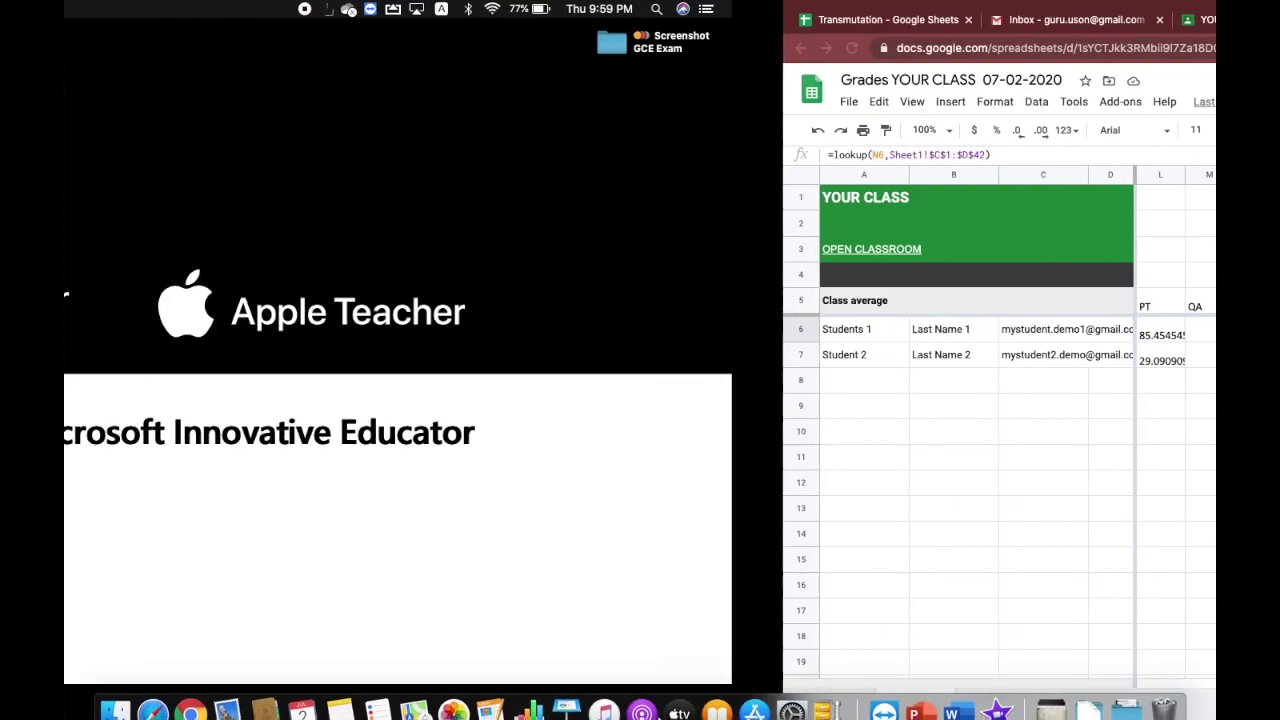